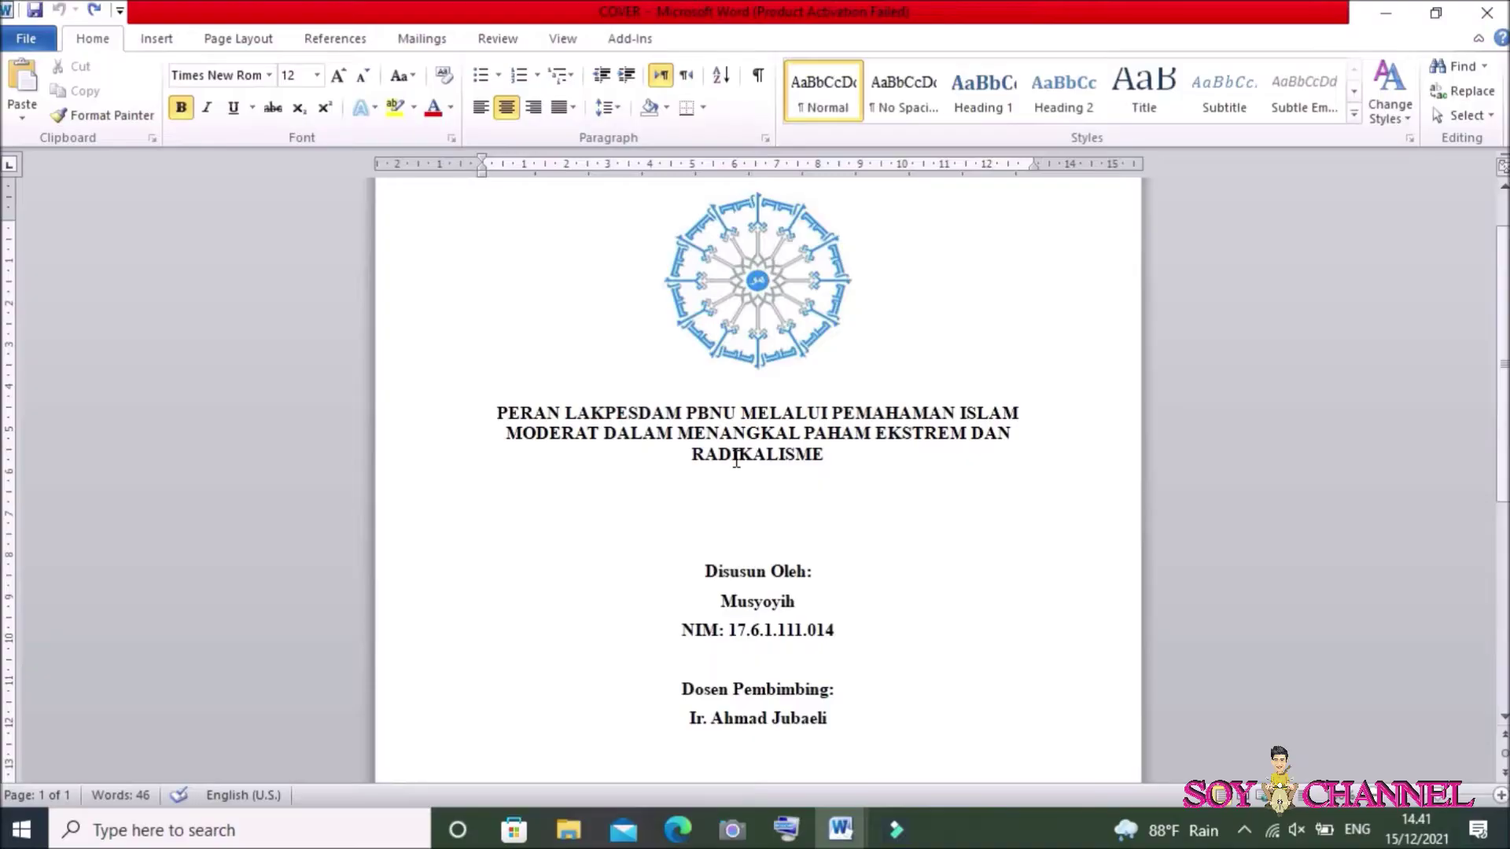
- Place the insertion point at the end of the cover page, right after 2020
{"action": "scroll", "coordinate": [736, 460], "scroll_direction": "down", "scroll_amount": 2}
{"action": "scroll", "coordinate": [736, 460], "scroll_direction": "down", "scroll_amount": 1}
{"action": "scroll", "coordinate": [736, 459], "scroll_direction": "down", "scroll_amount": 3}
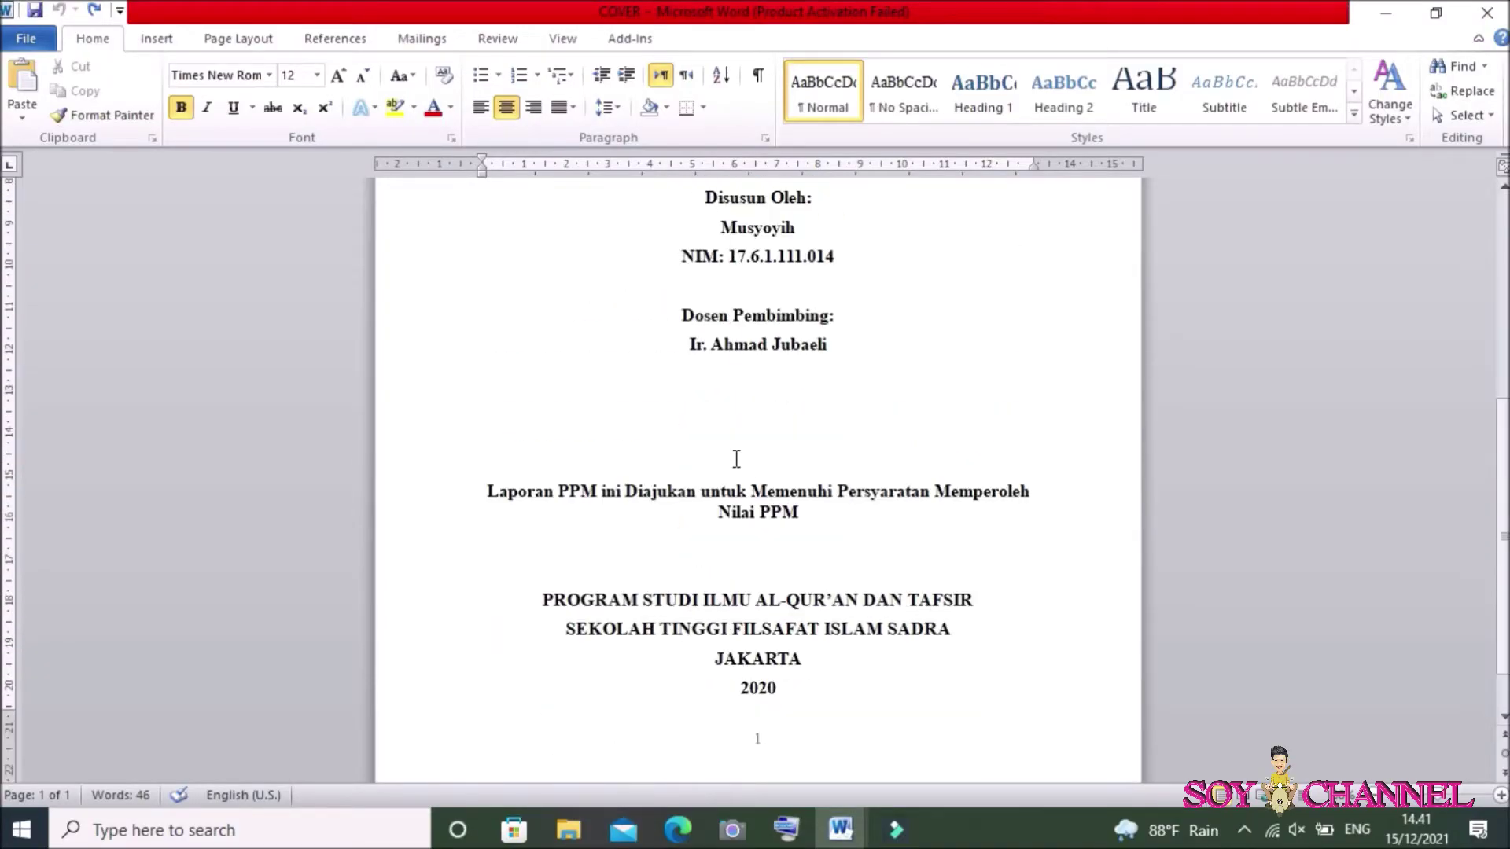
{"action": "scroll", "coordinate": [736, 459], "scroll_direction": "down", "scroll_amount": 1}
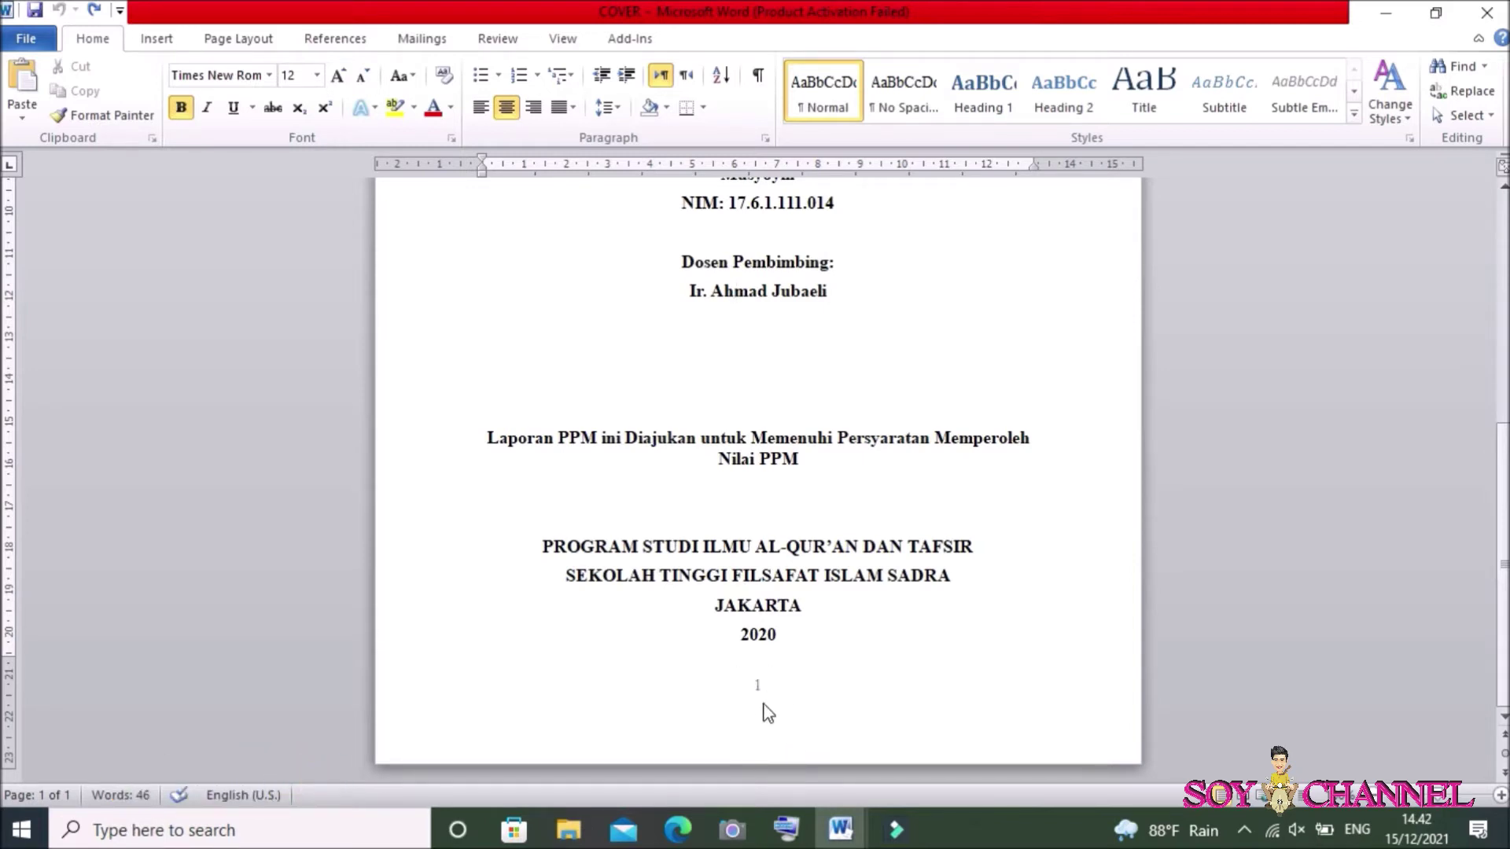
{"action": "left_click", "coordinate": [798, 672]}
{"action": "left_click", "coordinate": [785, 637]}
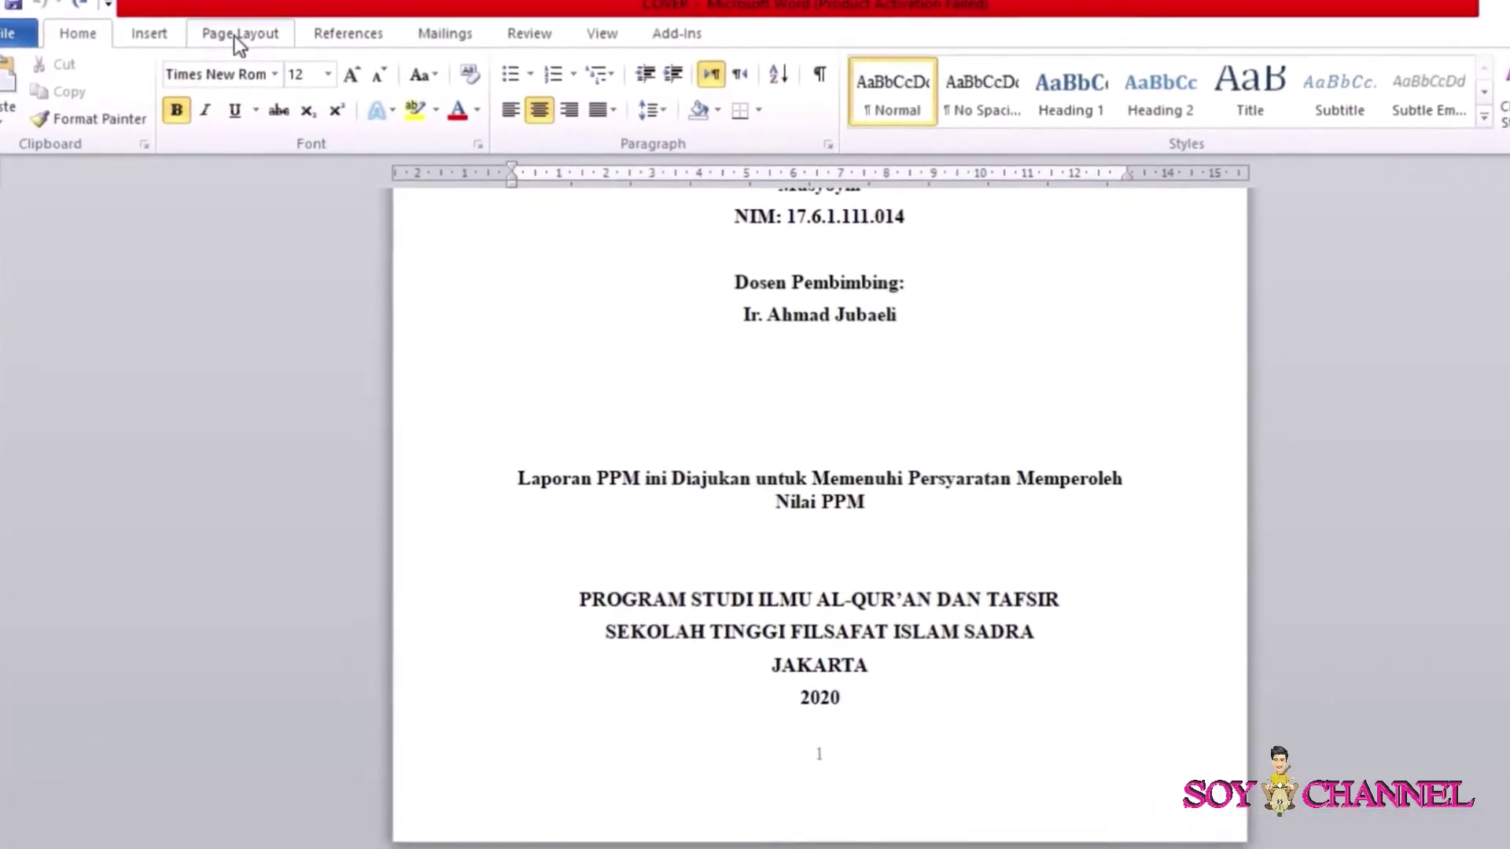
- Insert a Next Page section break from Page Layout > Breaks
{"action": "left_click", "coordinate": [238, 39]}
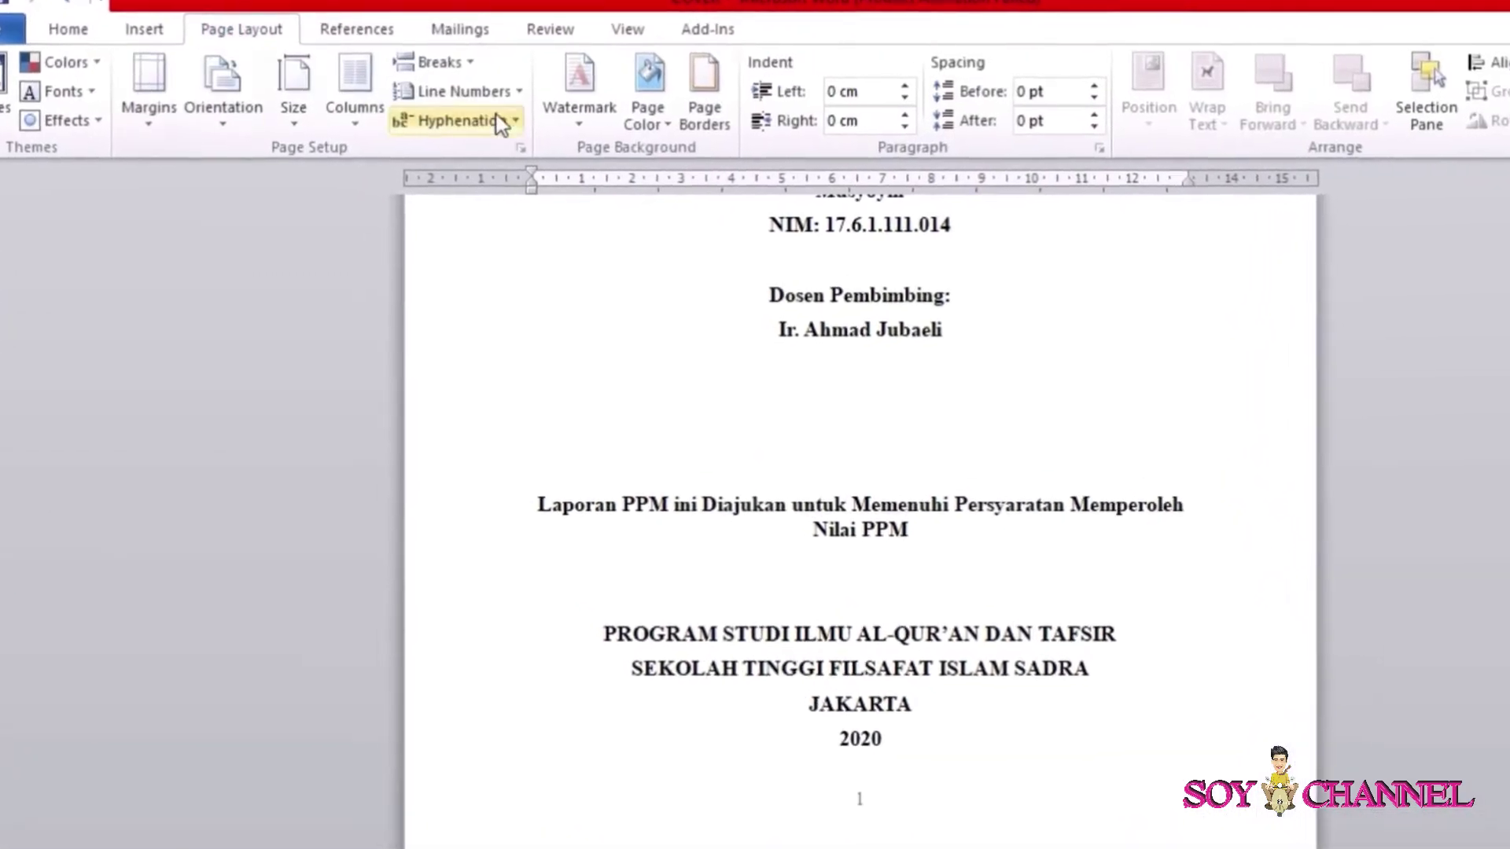
{"action": "left_click", "coordinate": [470, 63]}
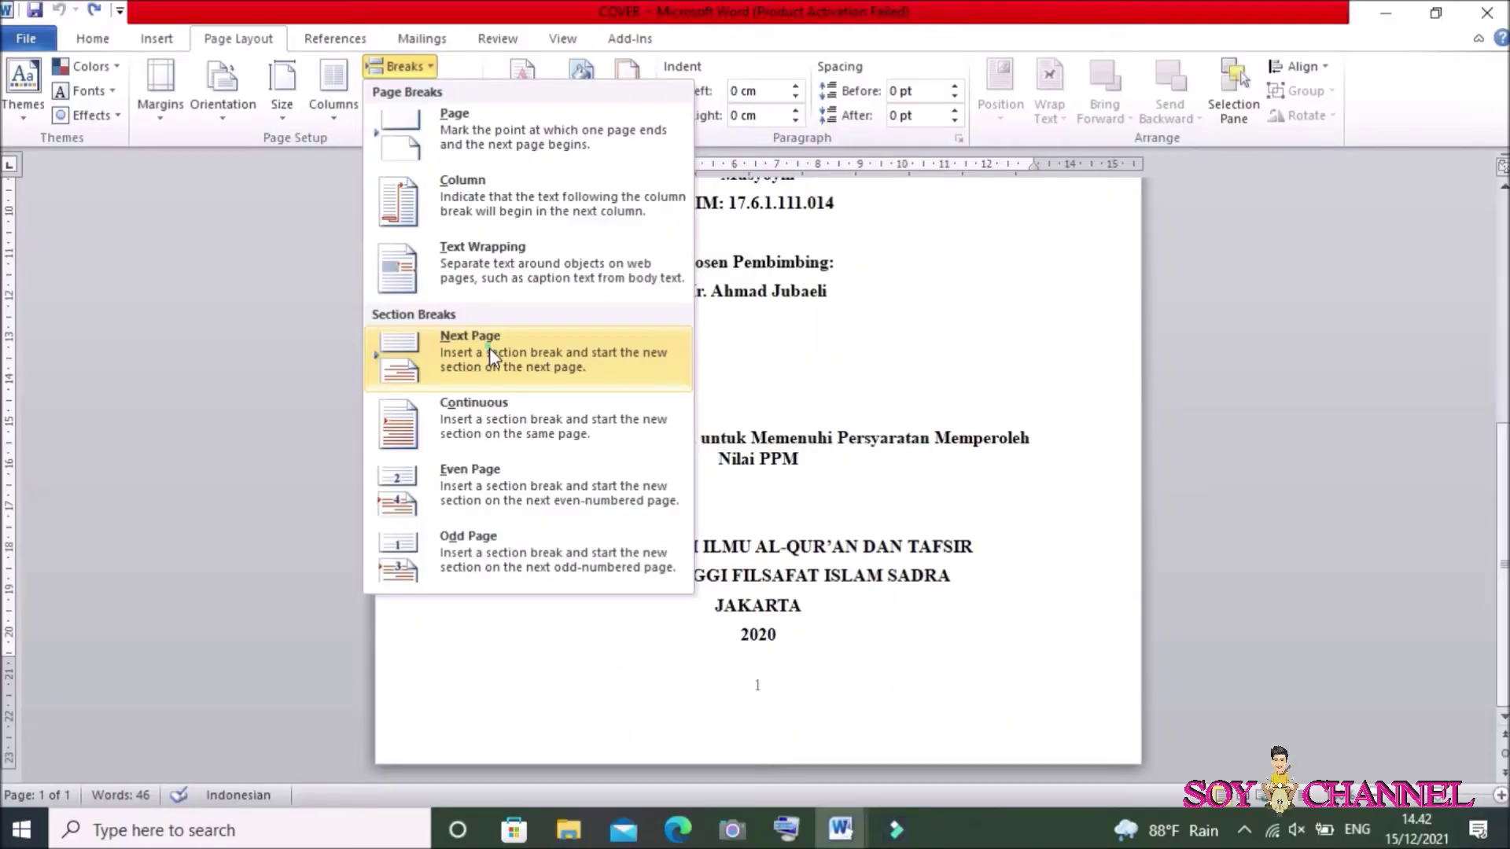
{"action": "left_click", "coordinate": [491, 358]}
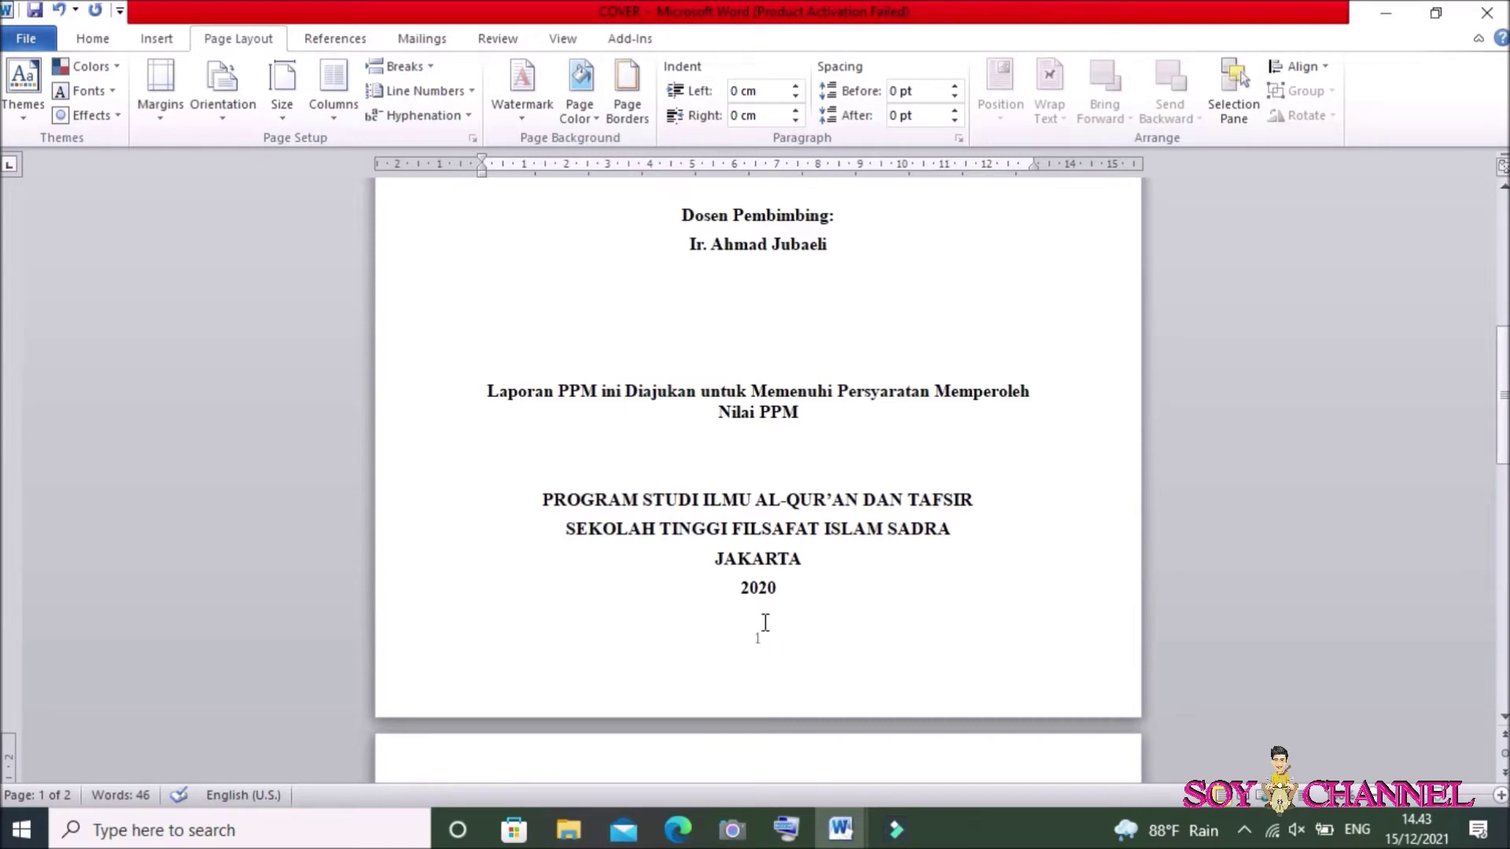
{"action": "scroll", "coordinate": [786, 629], "scroll_direction": "down", "scroll_amount": 5}
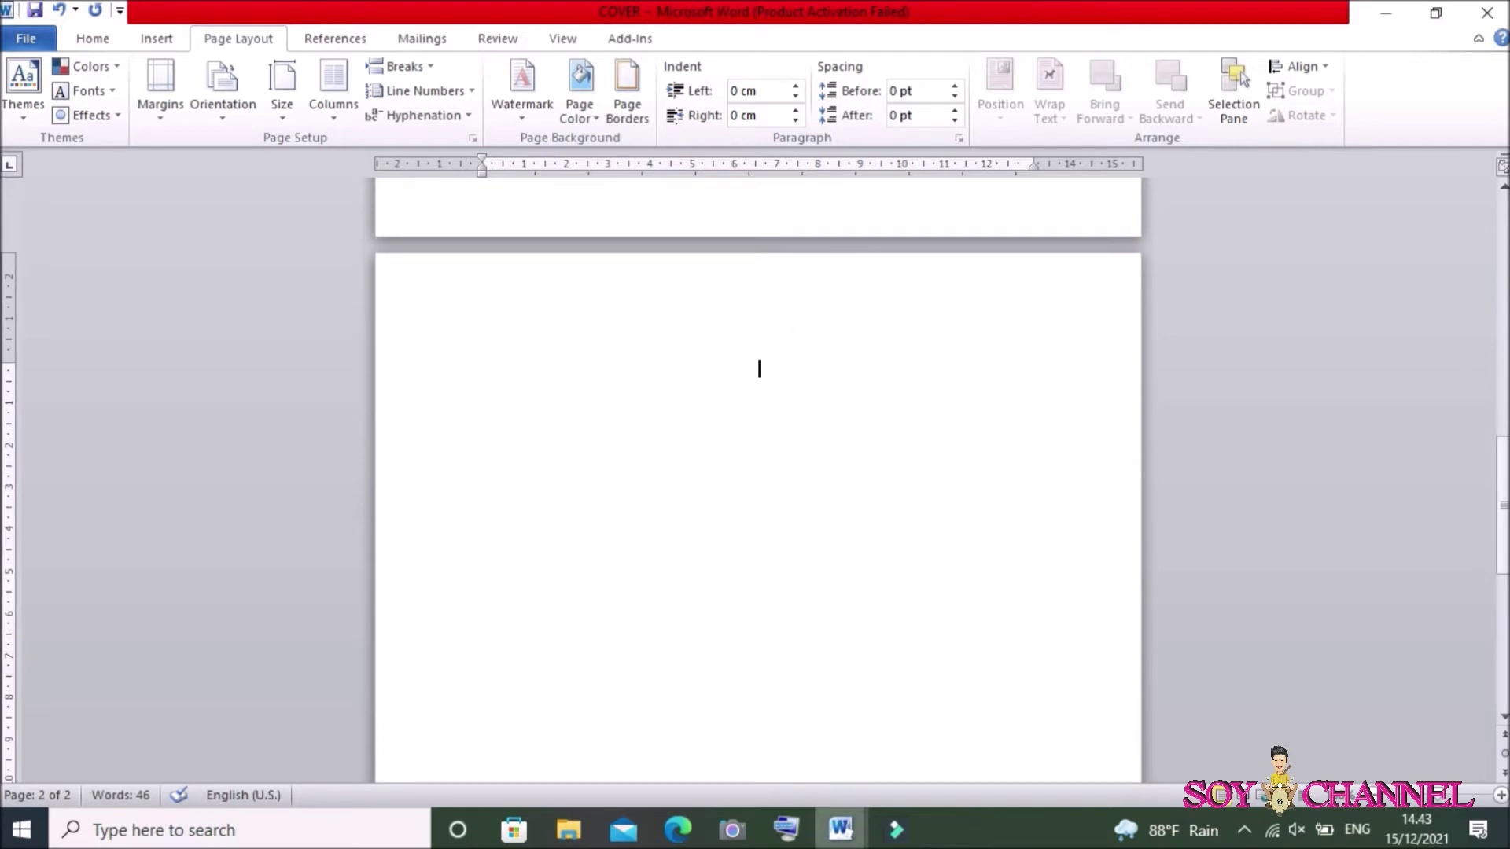
- In the KATA PENGANTAR document, select all the foreword text and copy it
{"action": "left_click", "coordinate": [840, 829]}
{"action": "mouse_move", "coordinate": [840, 725]}
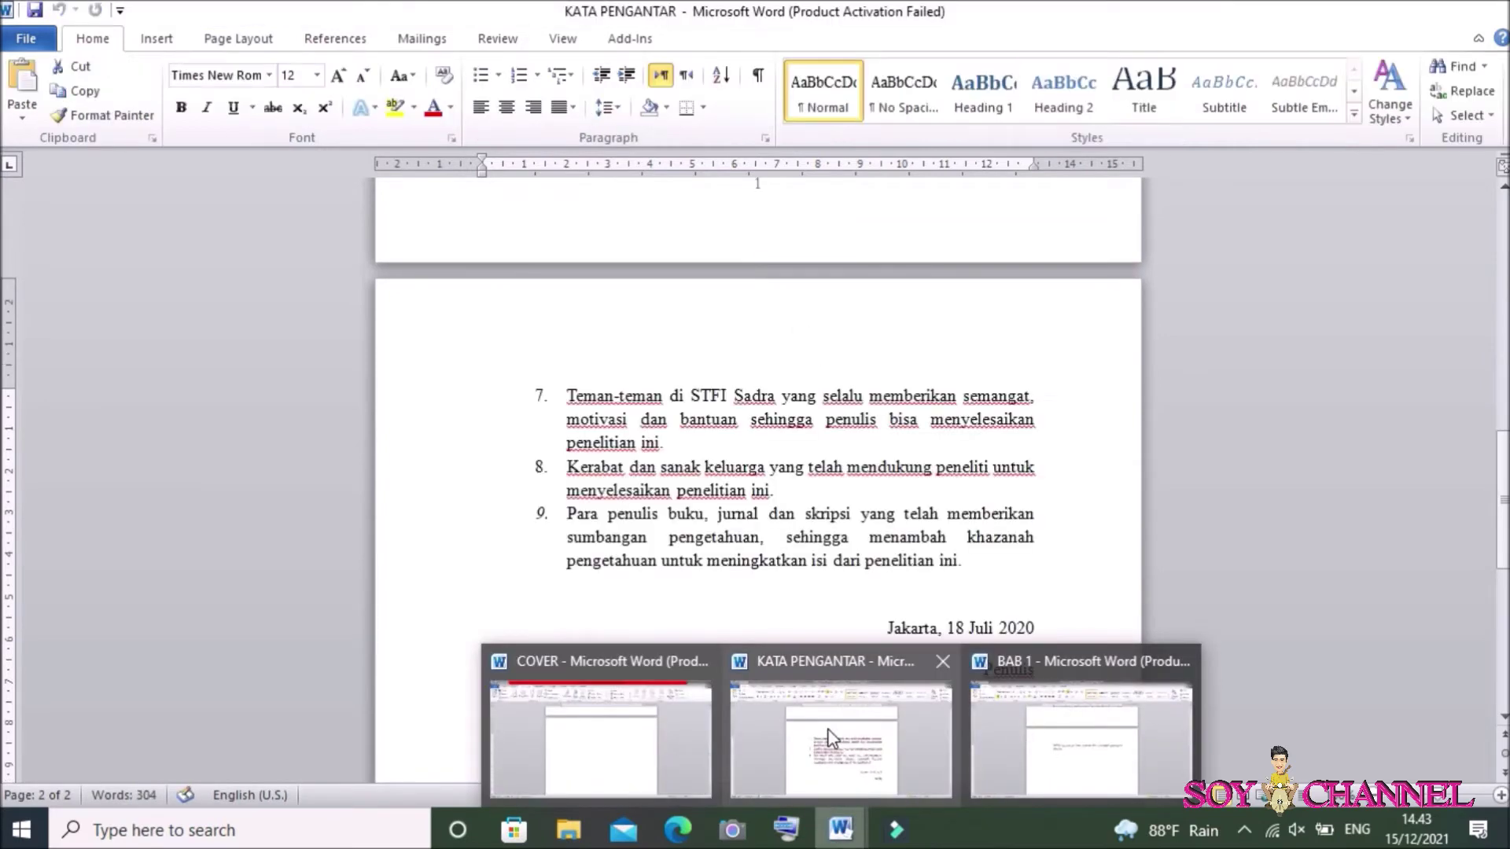
{"action": "left_click", "coordinate": [828, 728]}
{"action": "key", "text": "ctrl+a"}
{"action": "scroll", "coordinate": [869, 504], "scroll_direction": "up", "scroll_amount": 4}
{"action": "scroll", "coordinate": [887, 545], "scroll_direction": "up", "scroll_amount": 8}
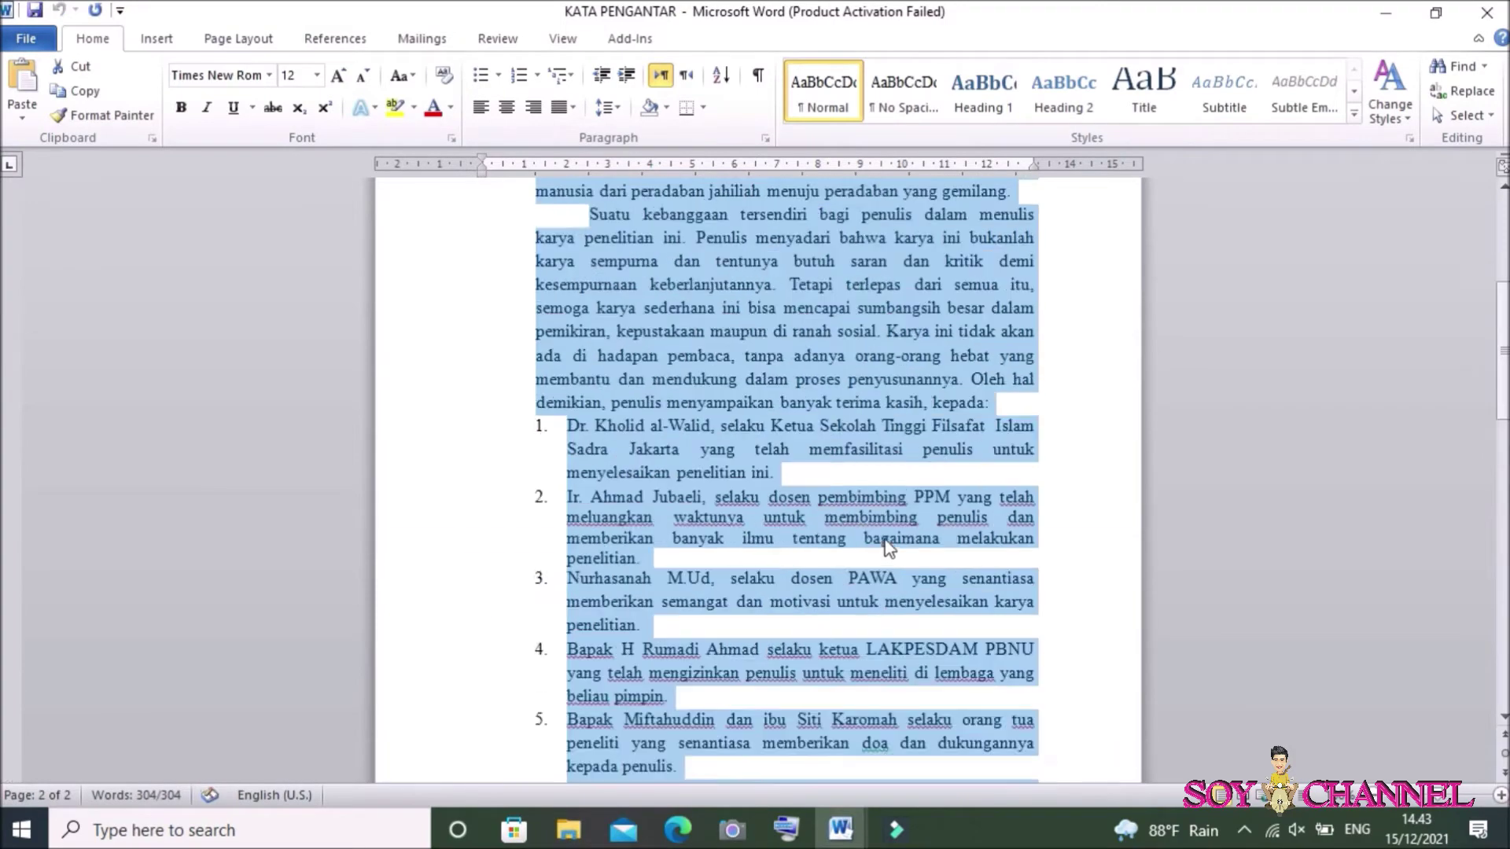
{"action": "scroll", "coordinate": [885, 539], "scroll_direction": "up", "scroll_amount": 5}
{"action": "scroll", "coordinate": [865, 511], "scroll_direction": "down", "scroll_amount": 4}
{"action": "scroll", "coordinate": [826, 464], "scroll_direction": "down", "scroll_amount": 4}
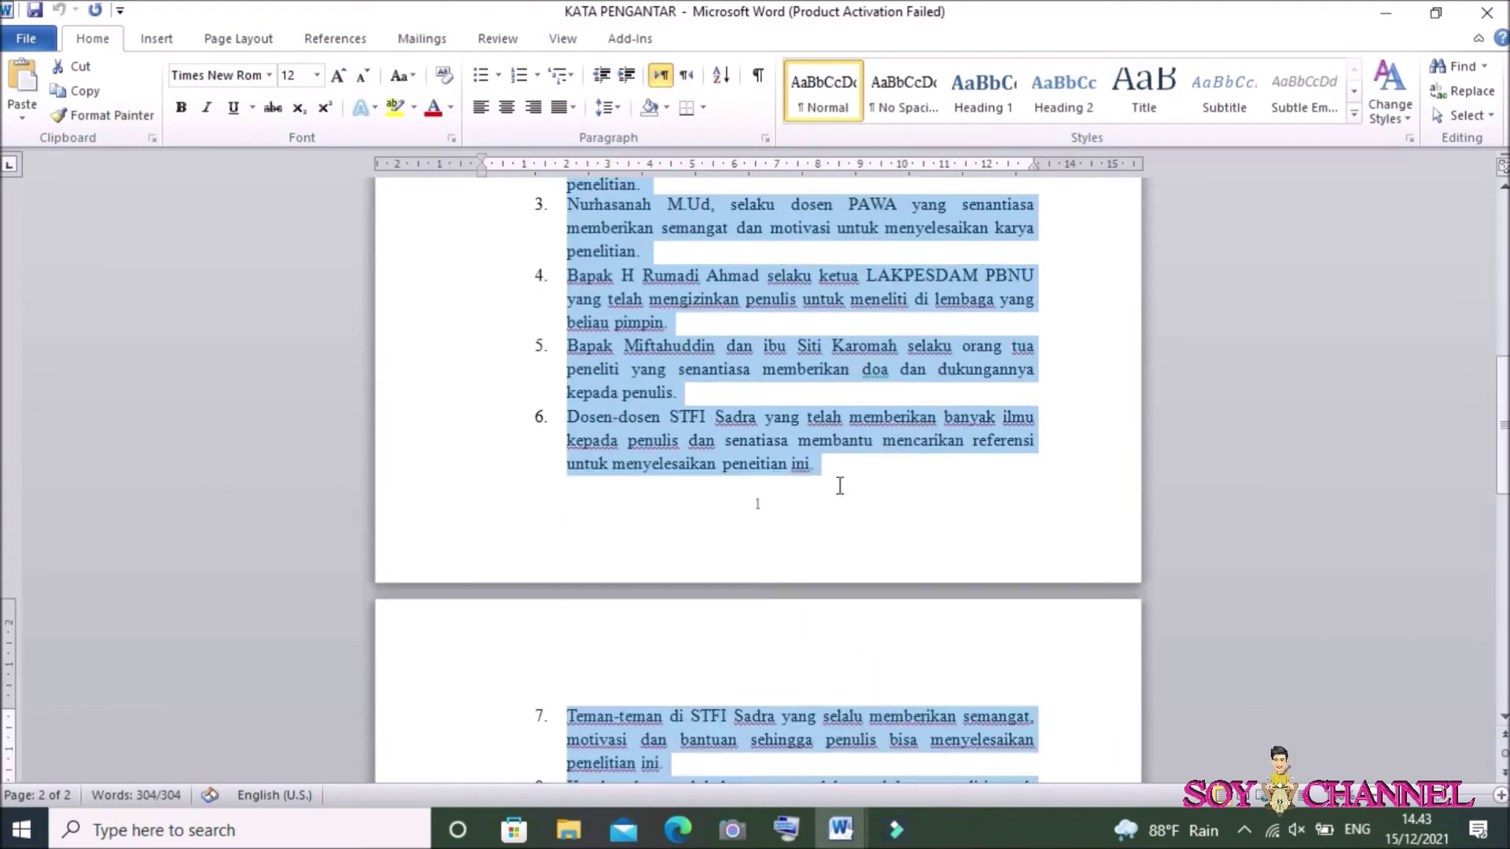
{"action": "scroll", "coordinate": [838, 480], "scroll_direction": "up", "scroll_amount": 7}
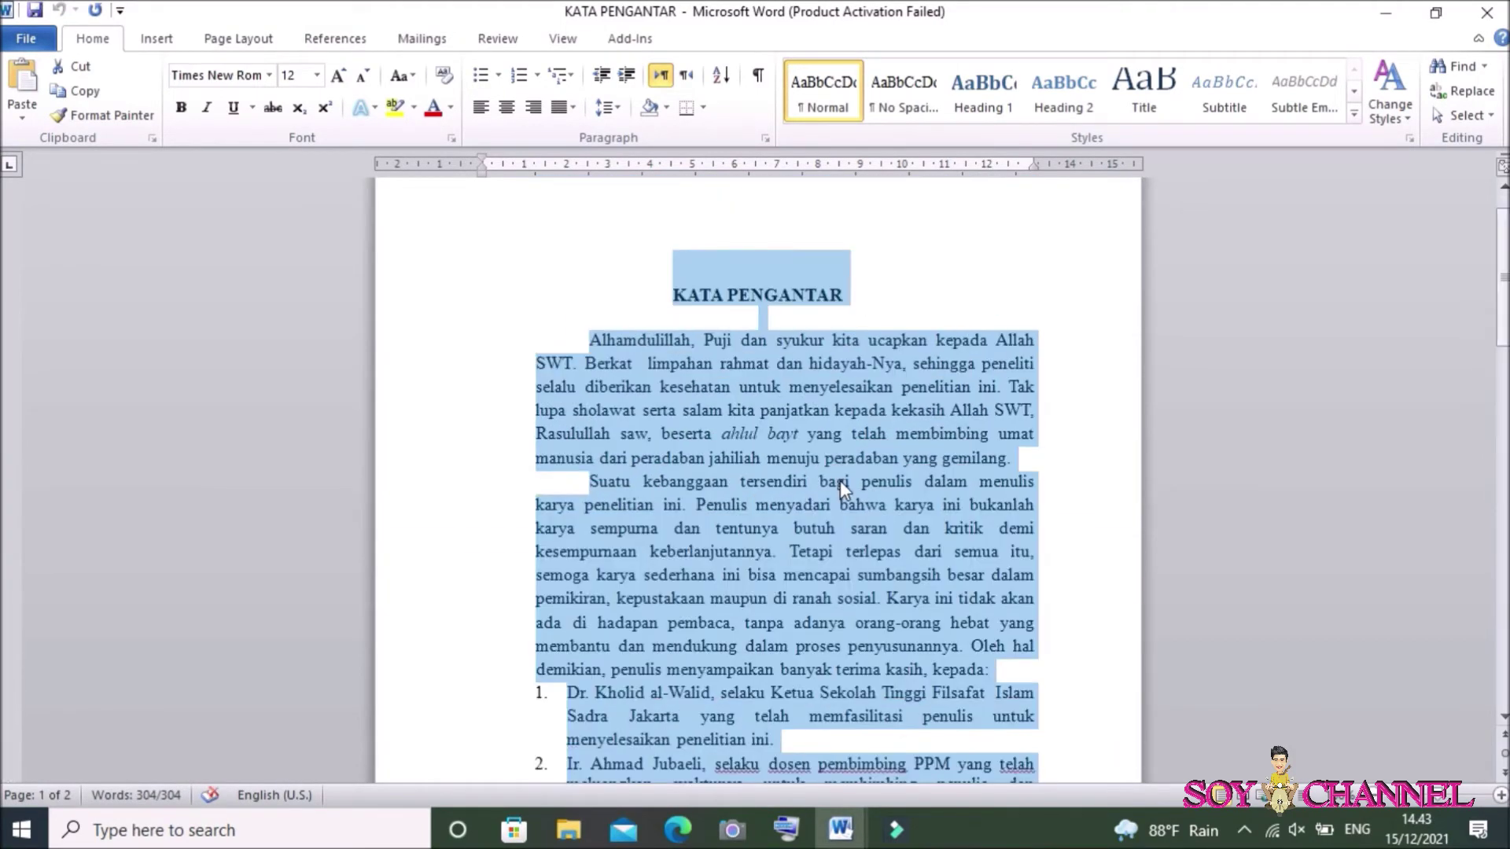
{"action": "right_click", "coordinate": [696, 418]}
{"action": "left_click", "coordinate": [732, 456]}
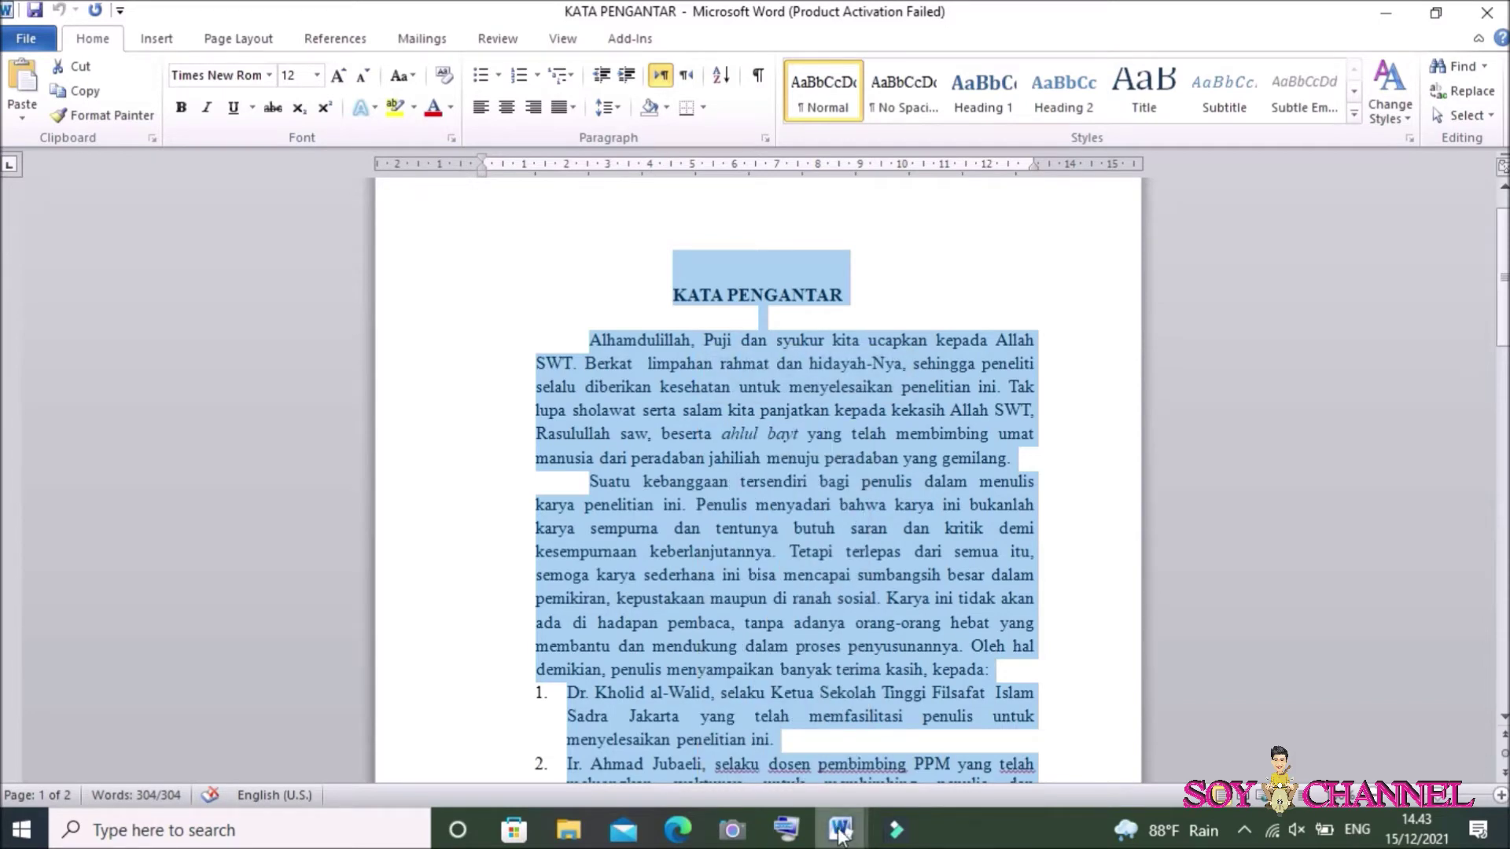
- Paste the foreword onto COVER's blank page with Keep Source Formatting
{"action": "left_click", "coordinate": [840, 829]}
{"action": "left_click", "coordinate": [625, 751]}
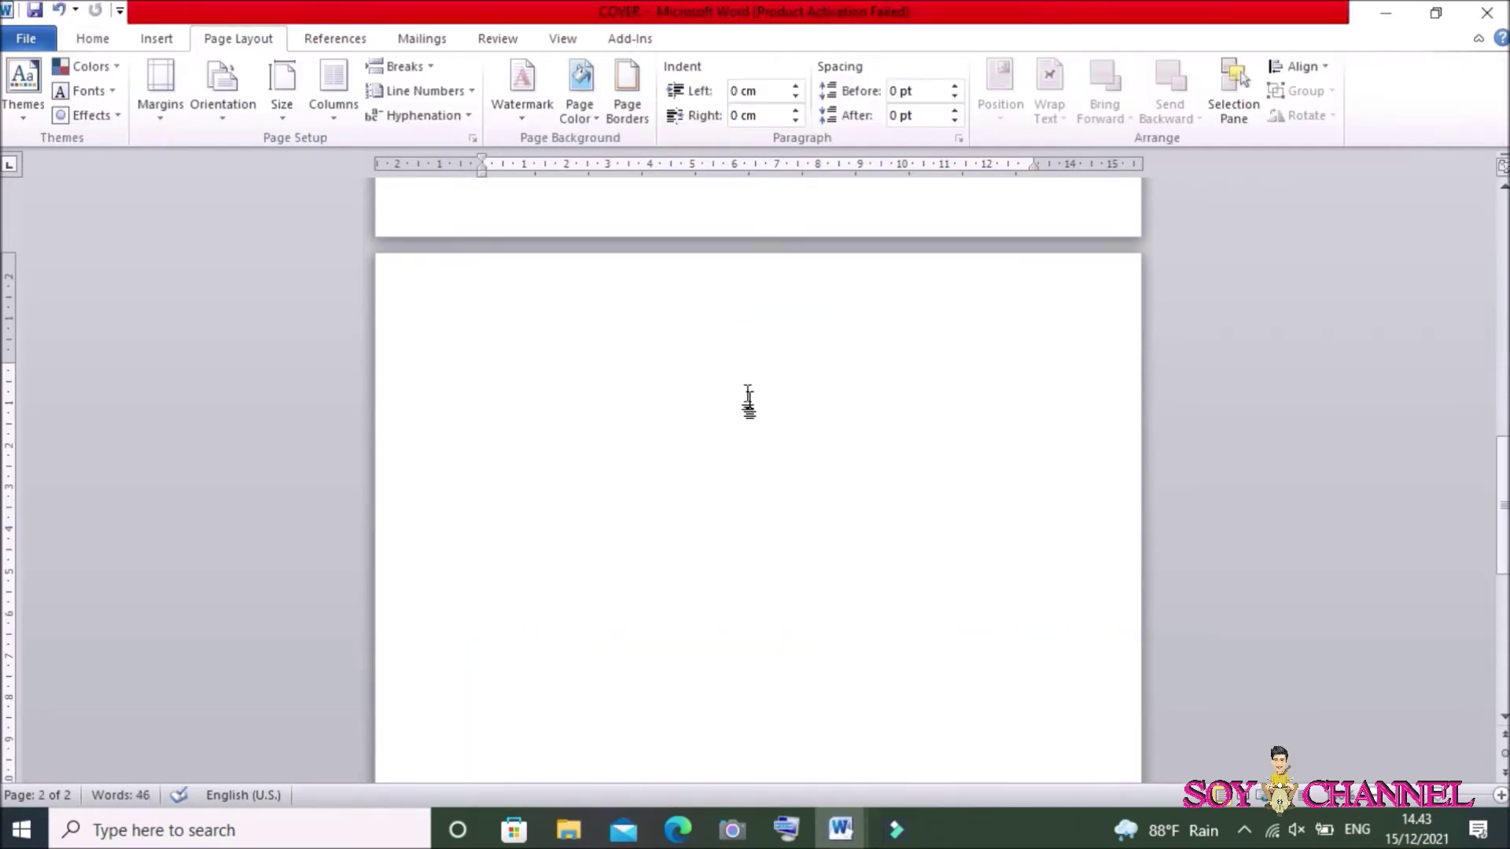
{"action": "scroll", "coordinate": [763, 315], "scroll_direction": "up", "scroll_amount": 5}
{"action": "scroll", "coordinate": [739, 372], "scroll_direction": "down", "scroll_amount": 4}
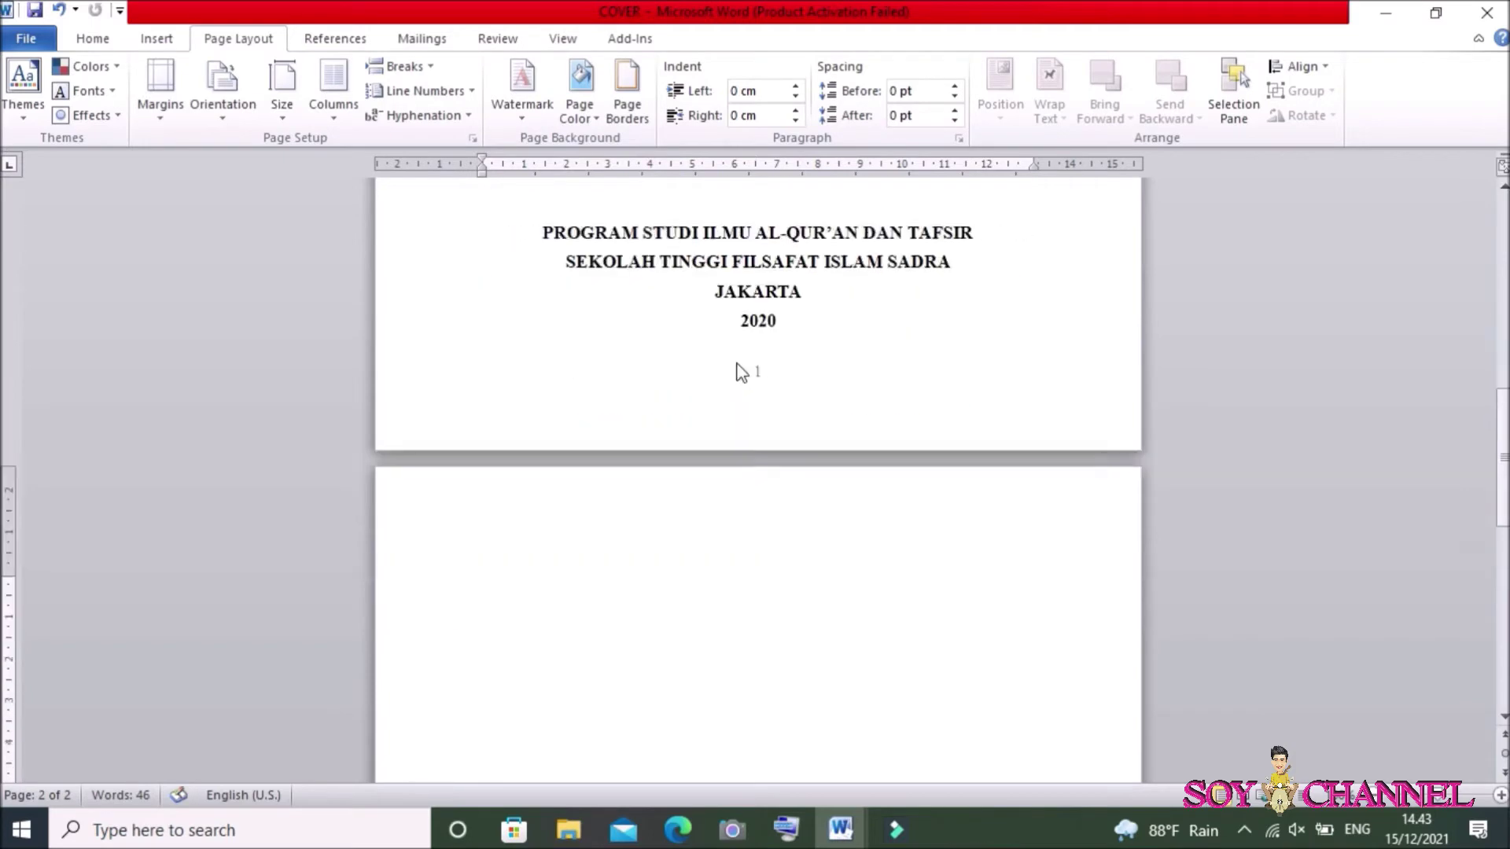
{"action": "right_click", "coordinate": [758, 427]}
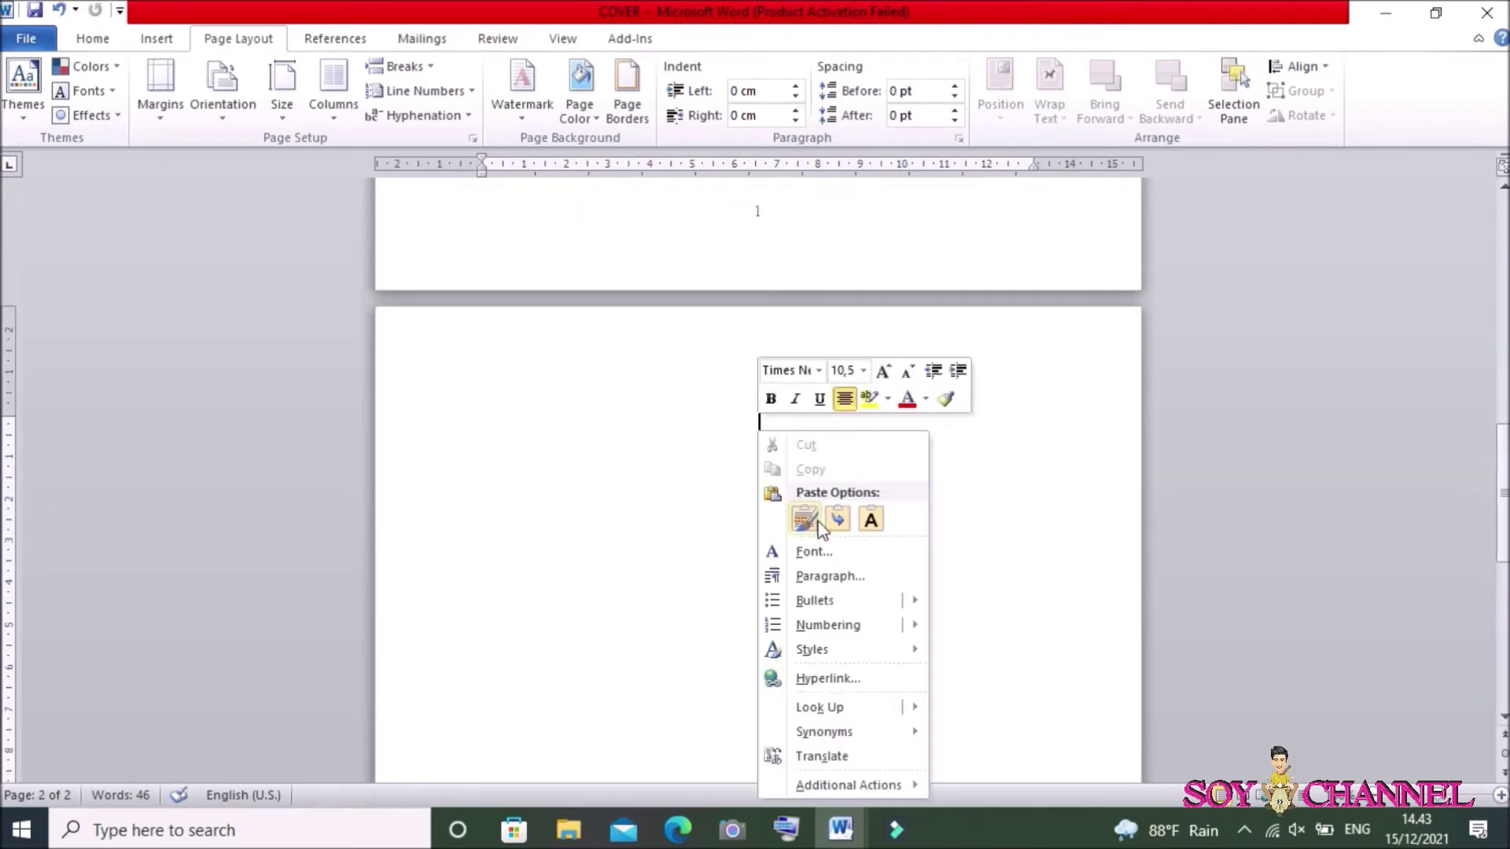
{"action": "left_click", "coordinate": [806, 523]}
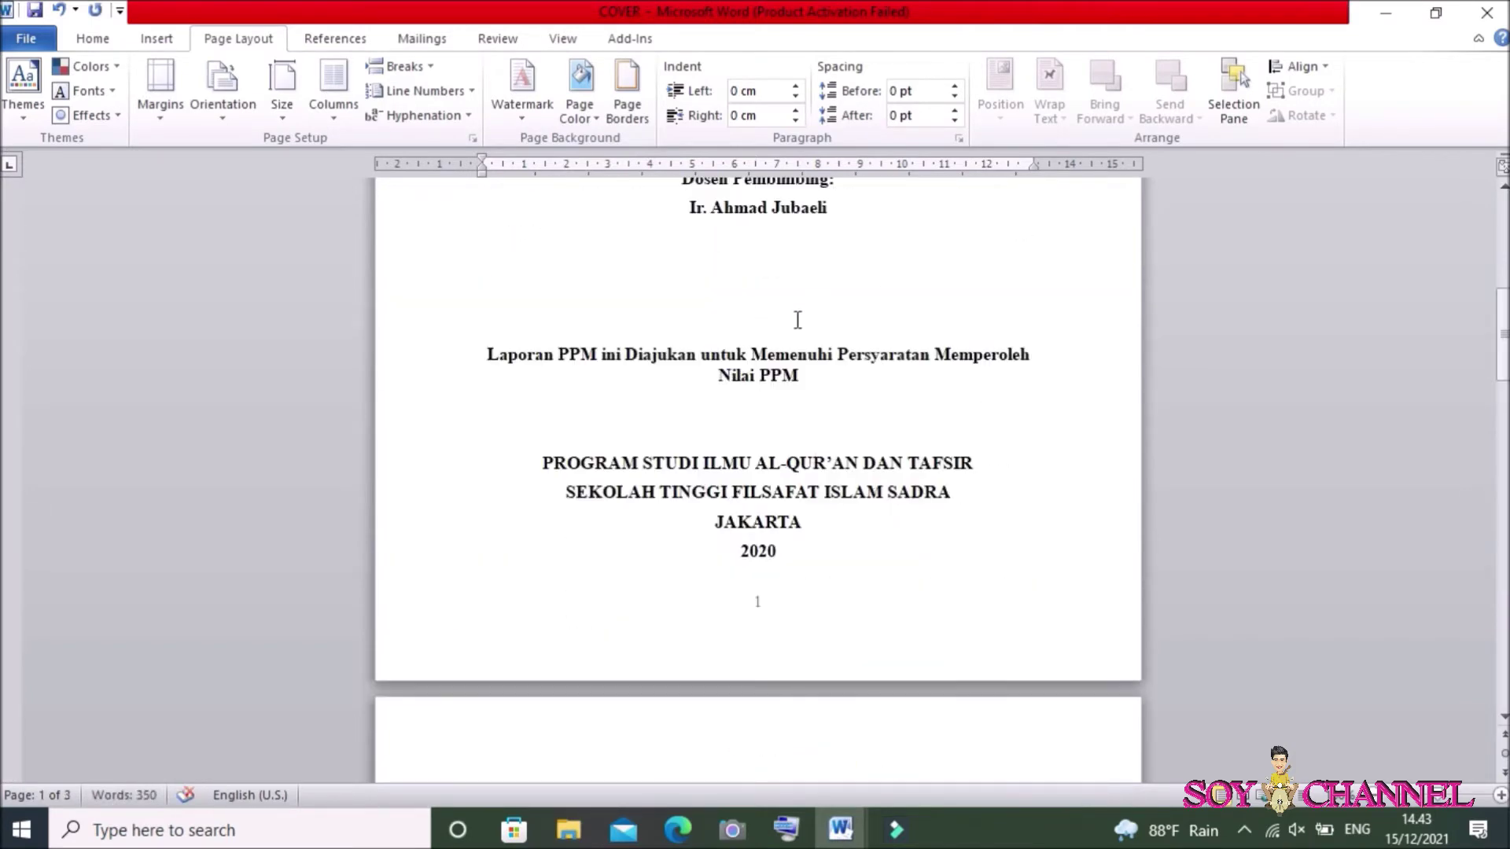
{"action": "scroll", "coordinate": [797, 319], "scroll_direction": "down", "scroll_amount": 2}
{"action": "scroll", "coordinate": [754, 354], "scroll_direction": "down", "scroll_amount": 1}
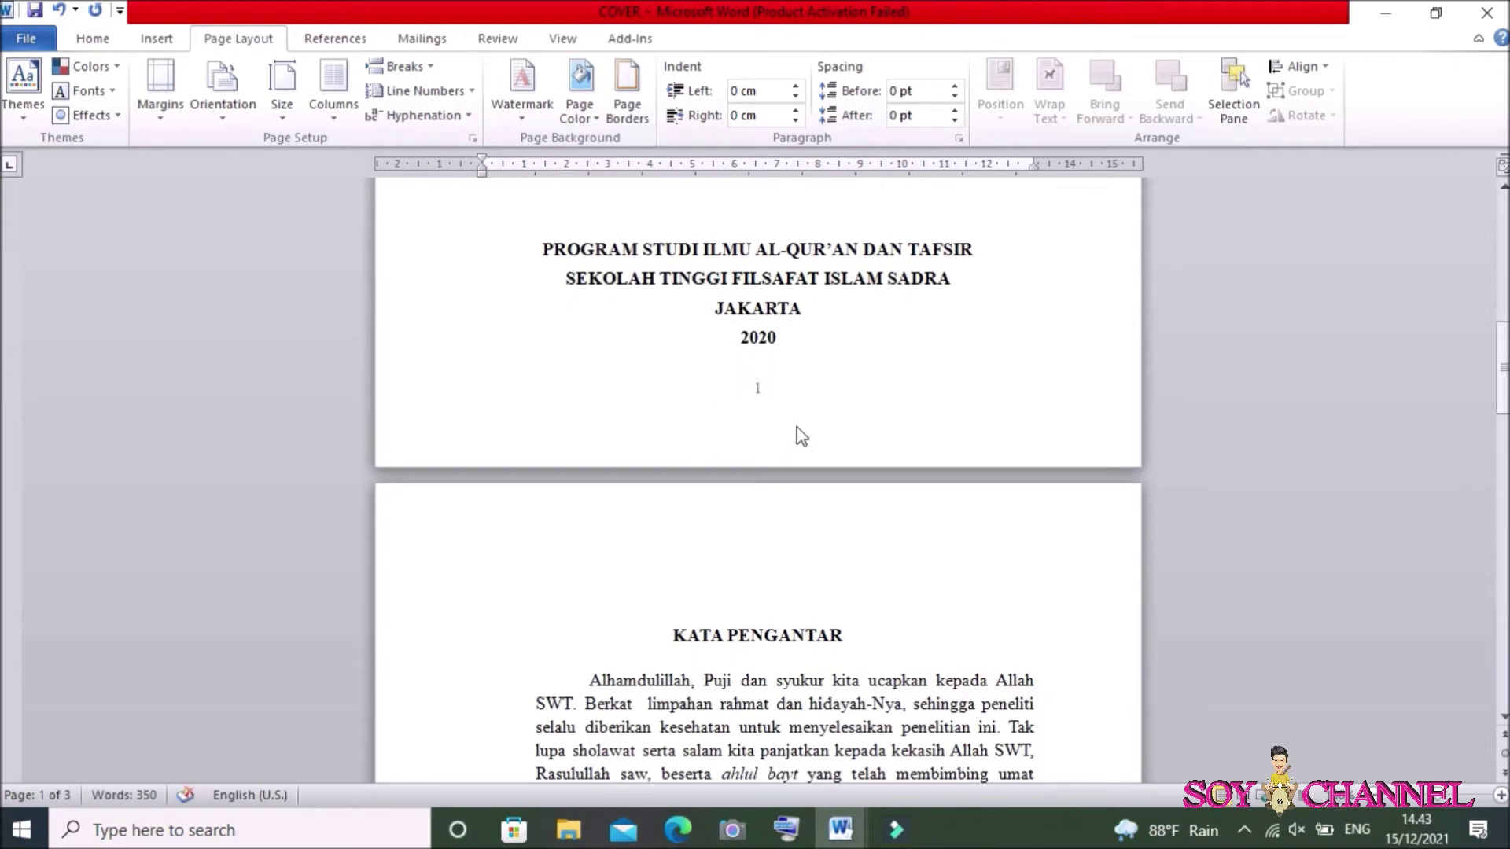
{"action": "scroll", "coordinate": [747, 417], "scroll_direction": "down", "scroll_amount": 1}
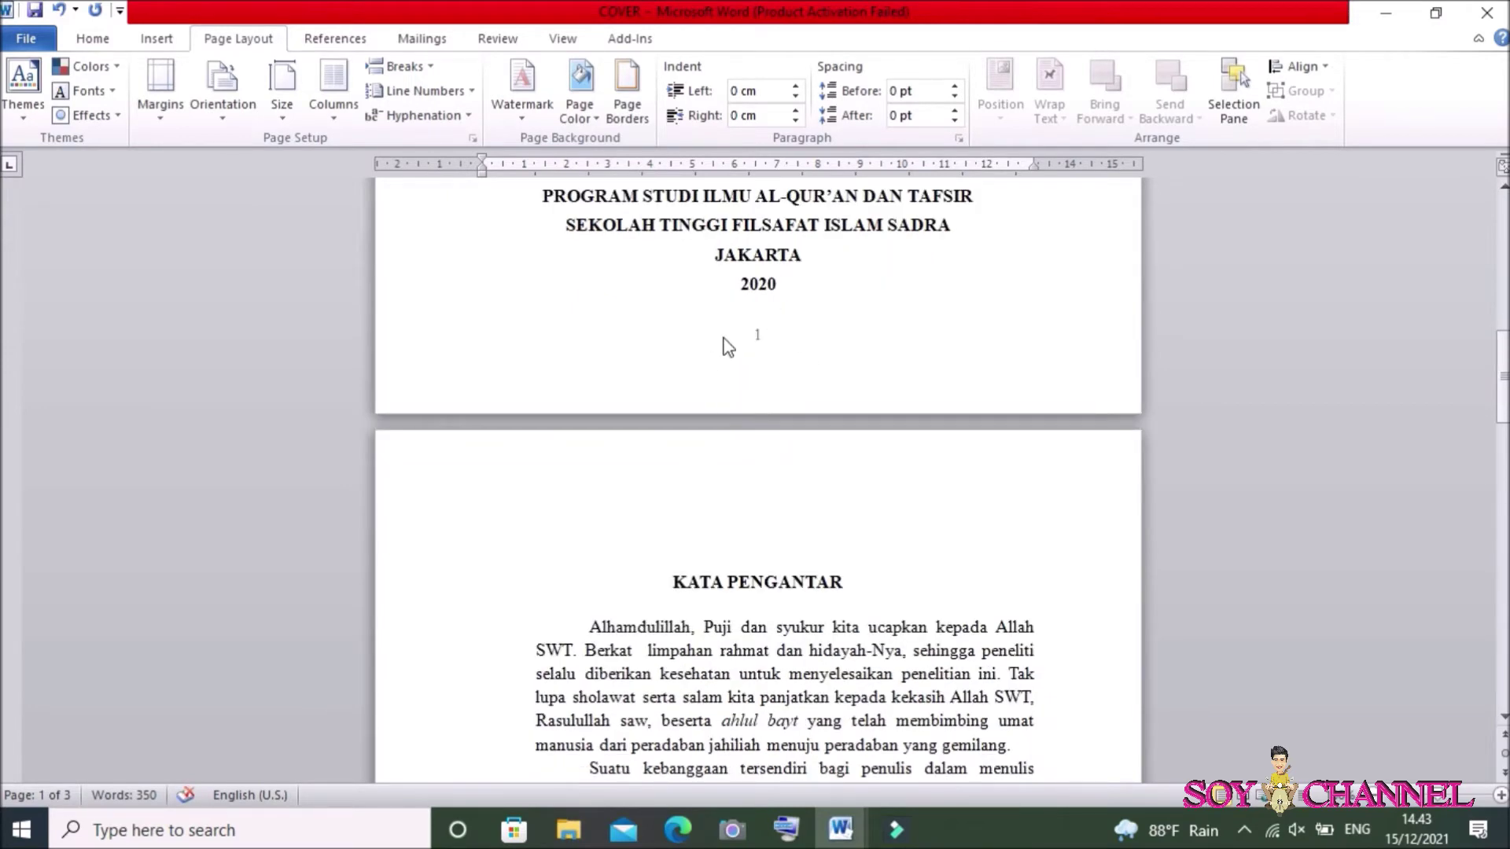
{"action": "scroll", "coordinate": [727, 346], "scroll_direction": "down", "scroll_amount": 5}
{"action": "scroll", "coordinate": [736, 361], "scroll_direction": "down", "scroll_amount": 4}
{"action": "scroll", "coordinate": [750, 472], "scroll_direction": "down", "scroll_amount": 4}
{"action": "scroll", "coordinate": [763, 472], "scroll_direction": "down", "scroll_amount": 2}
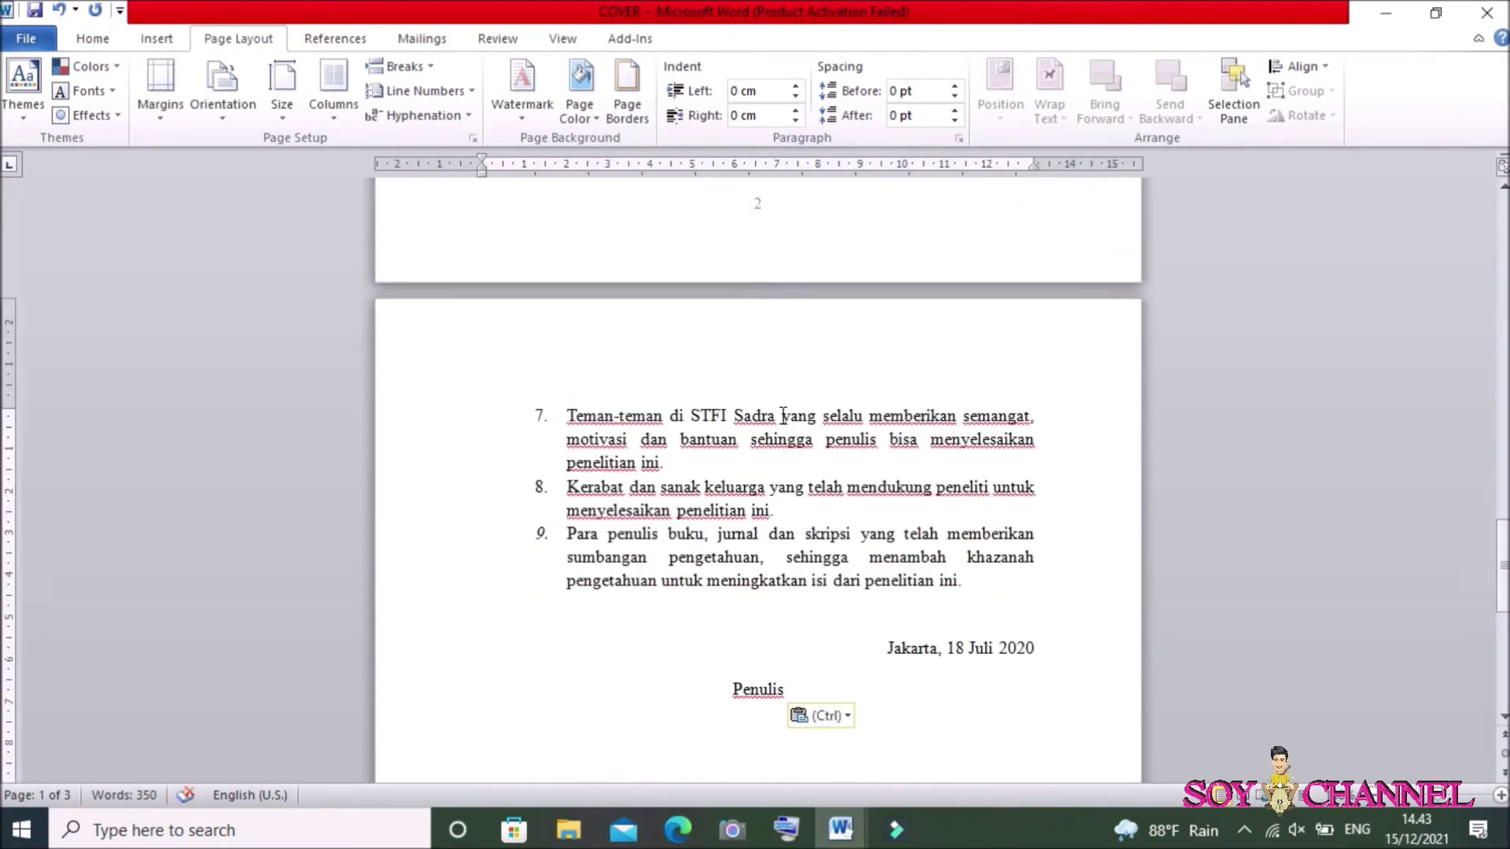
{"action": "scroll", "coordinate": [826, 429], "scroll_direction": "down", "scroll_amount": 5}
{"action": "scroll", "coordinate": [863, 480], "scroll_direction": "down", "scroll_amount": 2}
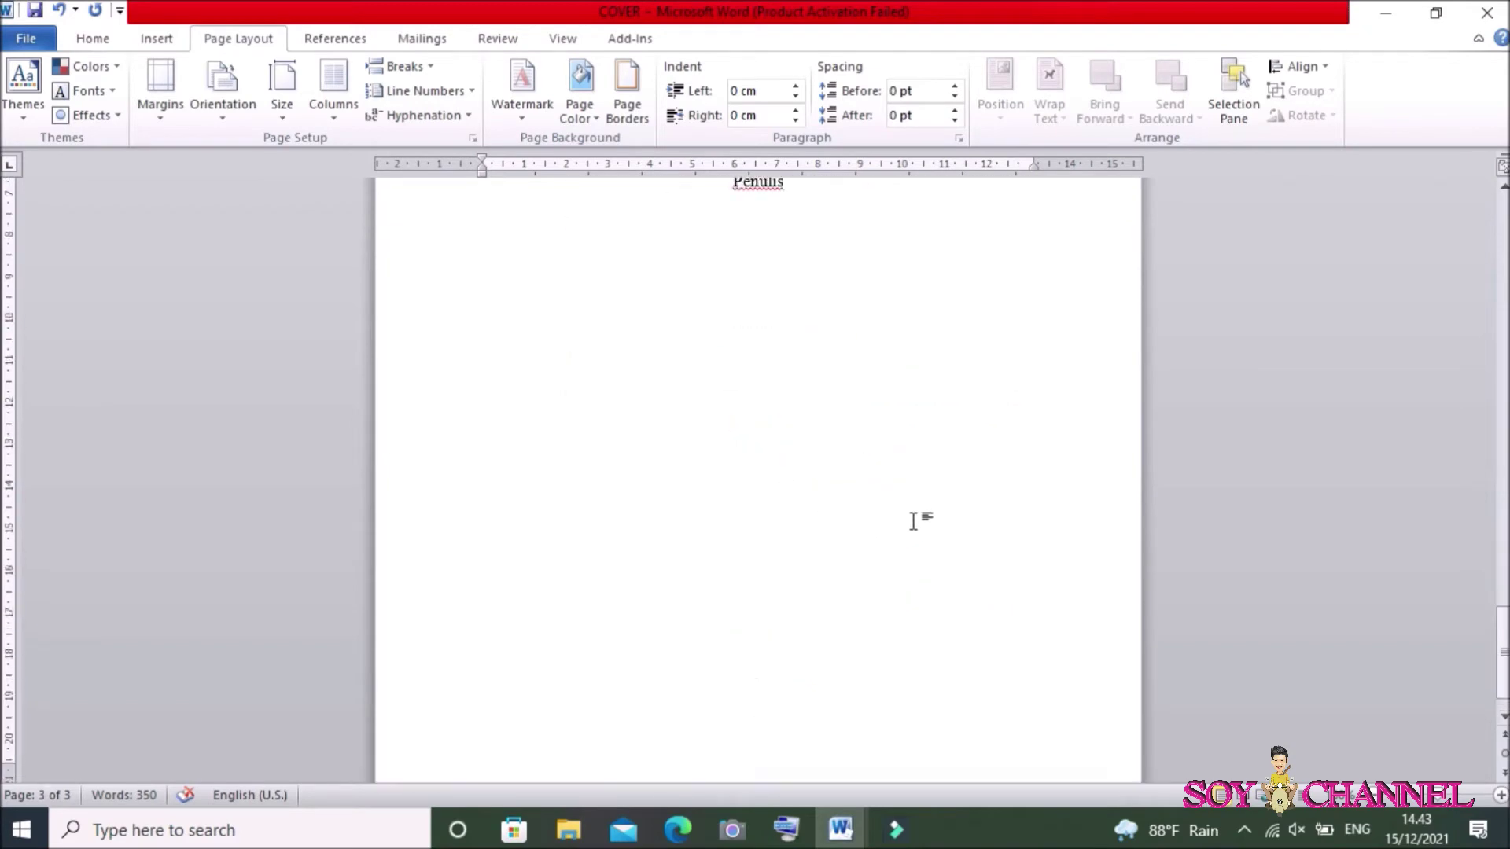
{"action": "scroll", "coordinate": [912, 521], "scroll_direction": "up", "scroll_amount": 5}
{"action": "scroll", "coordinate": [911, 515], "scroll_direction": "up", "scroll_amount": 6}
{"action": "scroll", "coordinate": [908, 513], "scroll_direction": "up", "scroll_amount": 8}
{"action": "scroll", "coordinate": [904, 515], "scroll_direction": "up", "scroll_amount": 3}
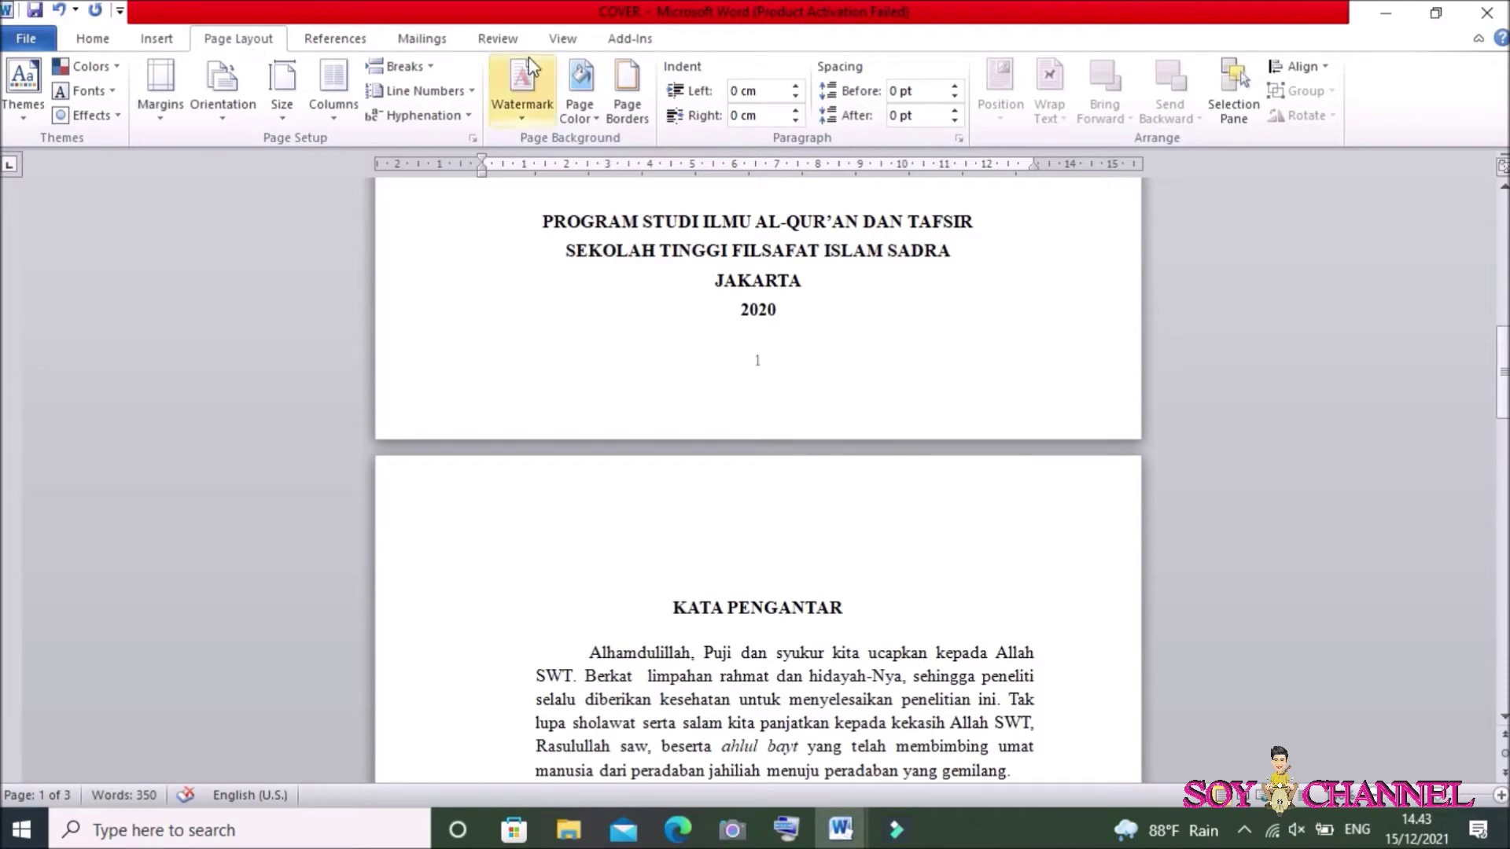
{"action": "left_click", "coordinate": [435, 66]}
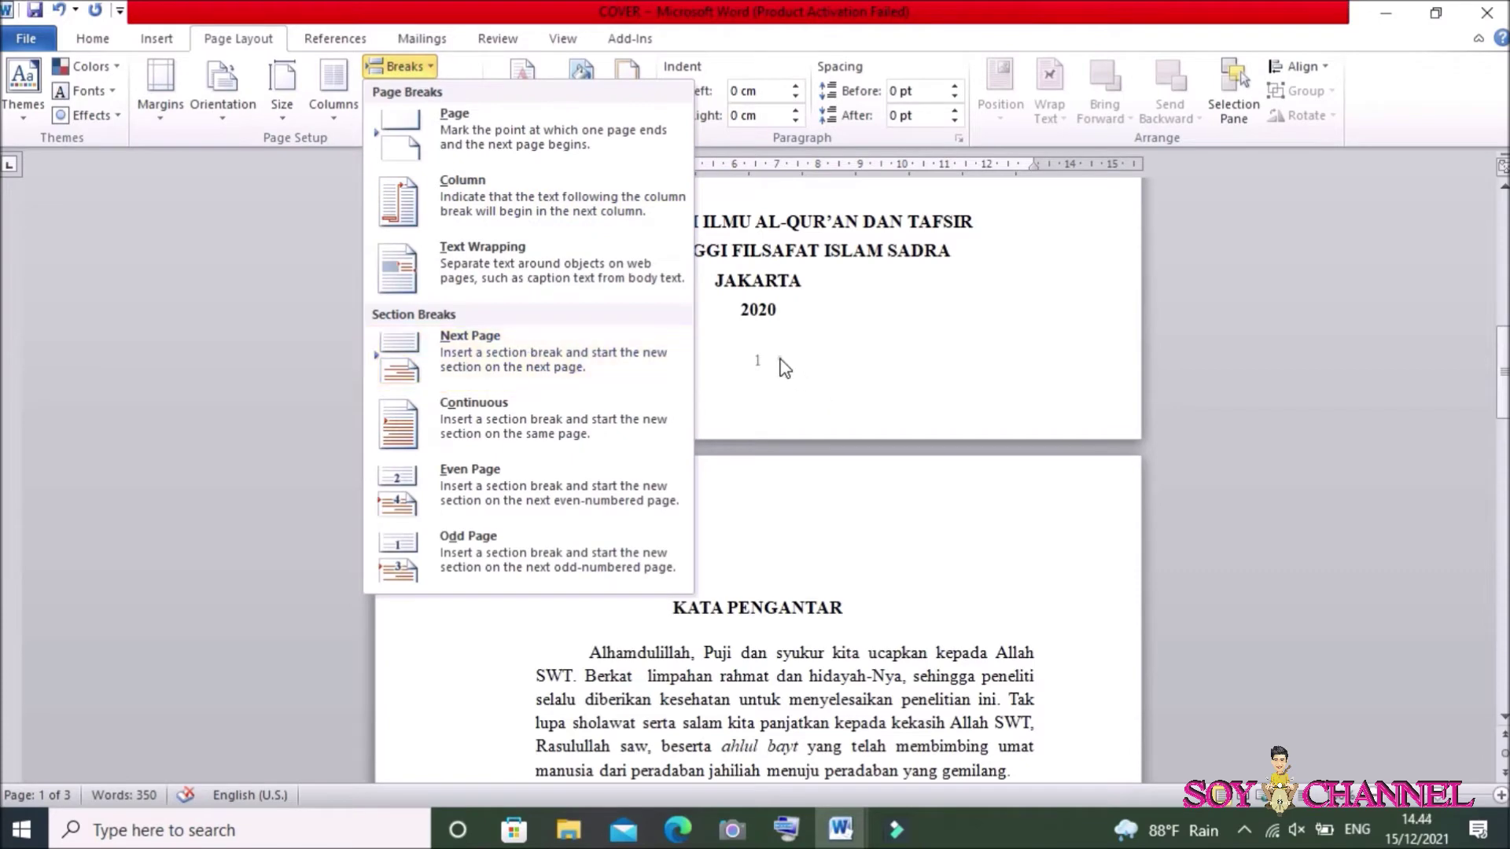
{"action": "left_click", "coordinate": [784, 367]}
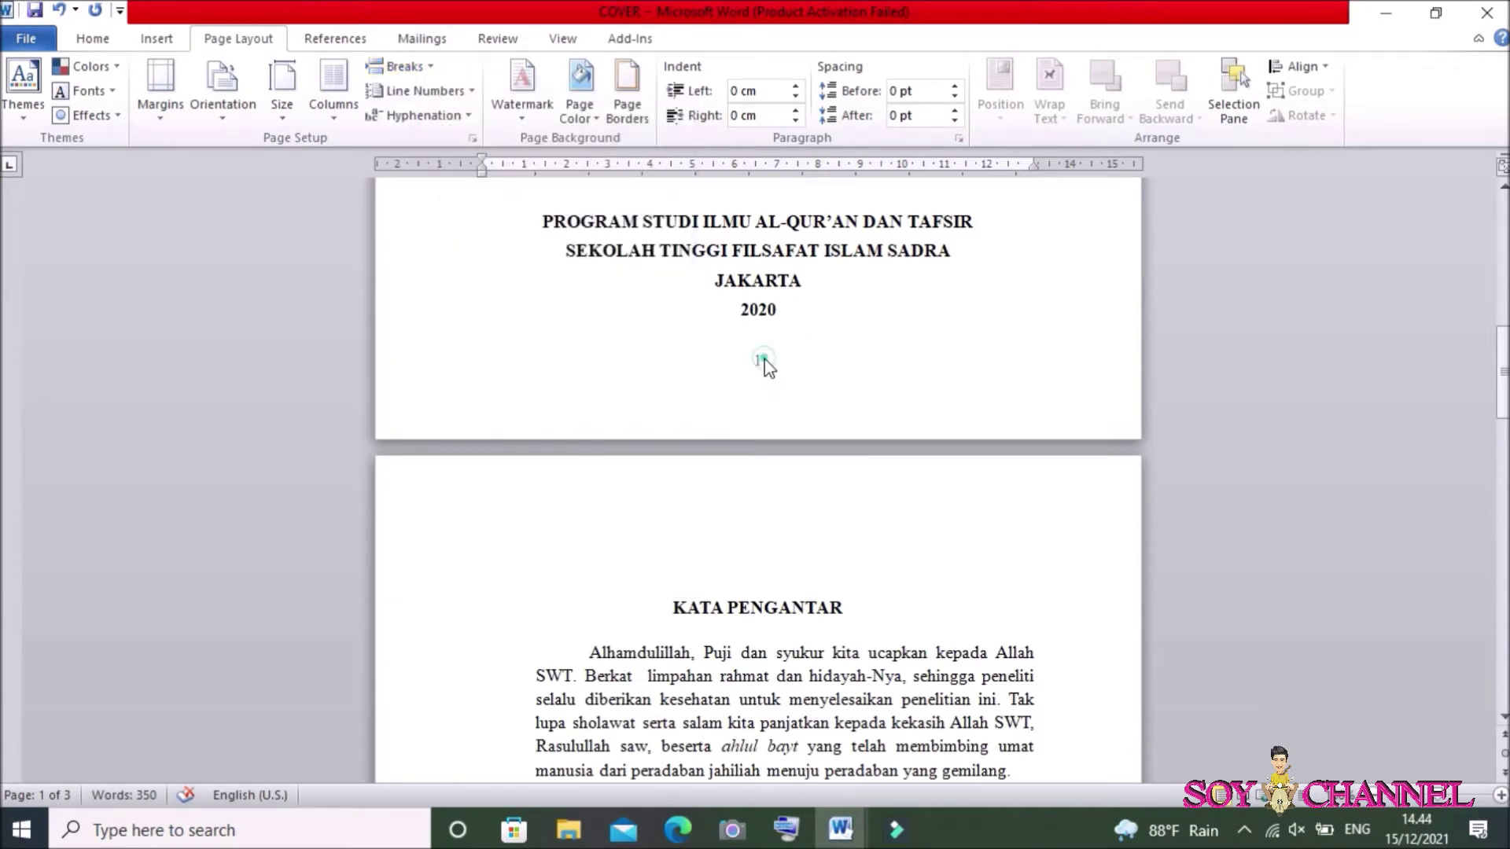
- Turn on Different First Page in the cover footer so page number 1 disappears
{"action": "double_click", "coordinate": [763, 363]}
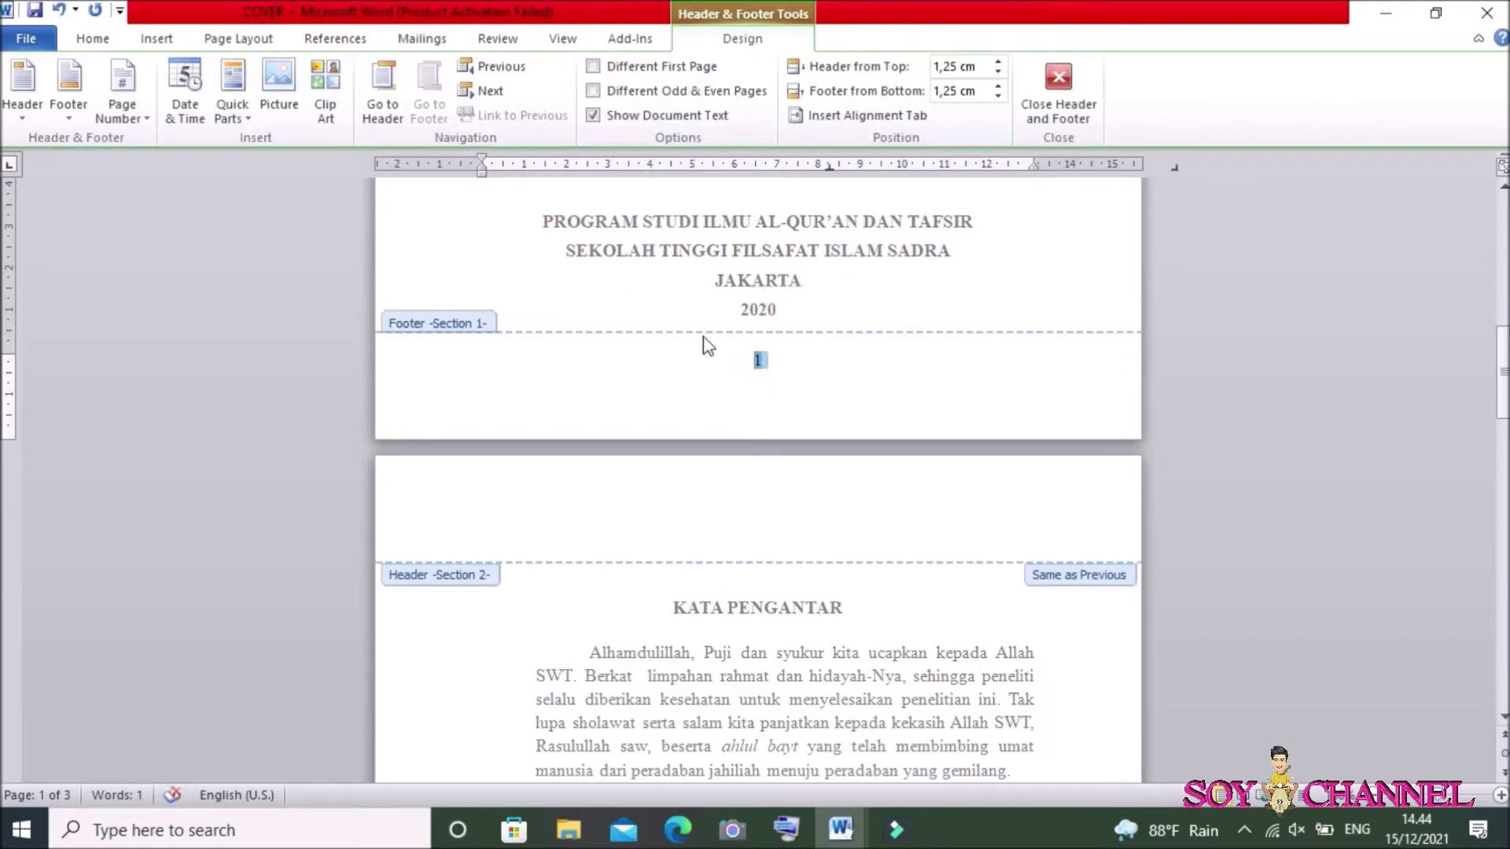
{"action": "left_click", "coordinate": [597, 69]}
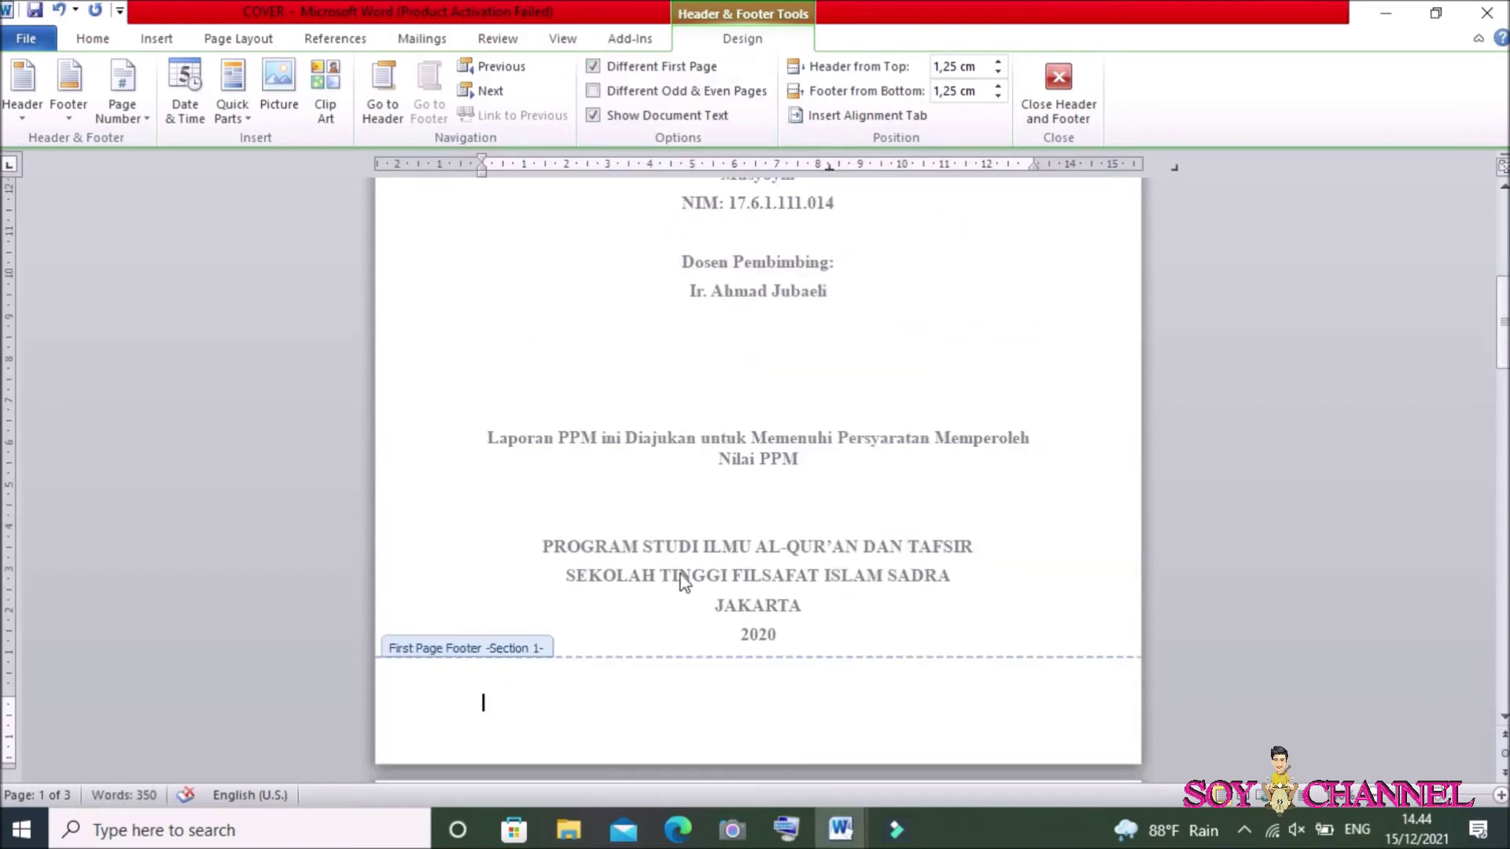
{"action": "double_click", "coordinate": [739, 536]}
{"action": "scroll", "coordinate": [745, 534], "scroll_direction": "up", "scroll_amount": 3}
- Open the Section 2 foreword footer showing page number 2 for editing
{"action": "scroll", "coordinate": [747, 535], "scroll_direction": "up", "scroll_amount": 10}
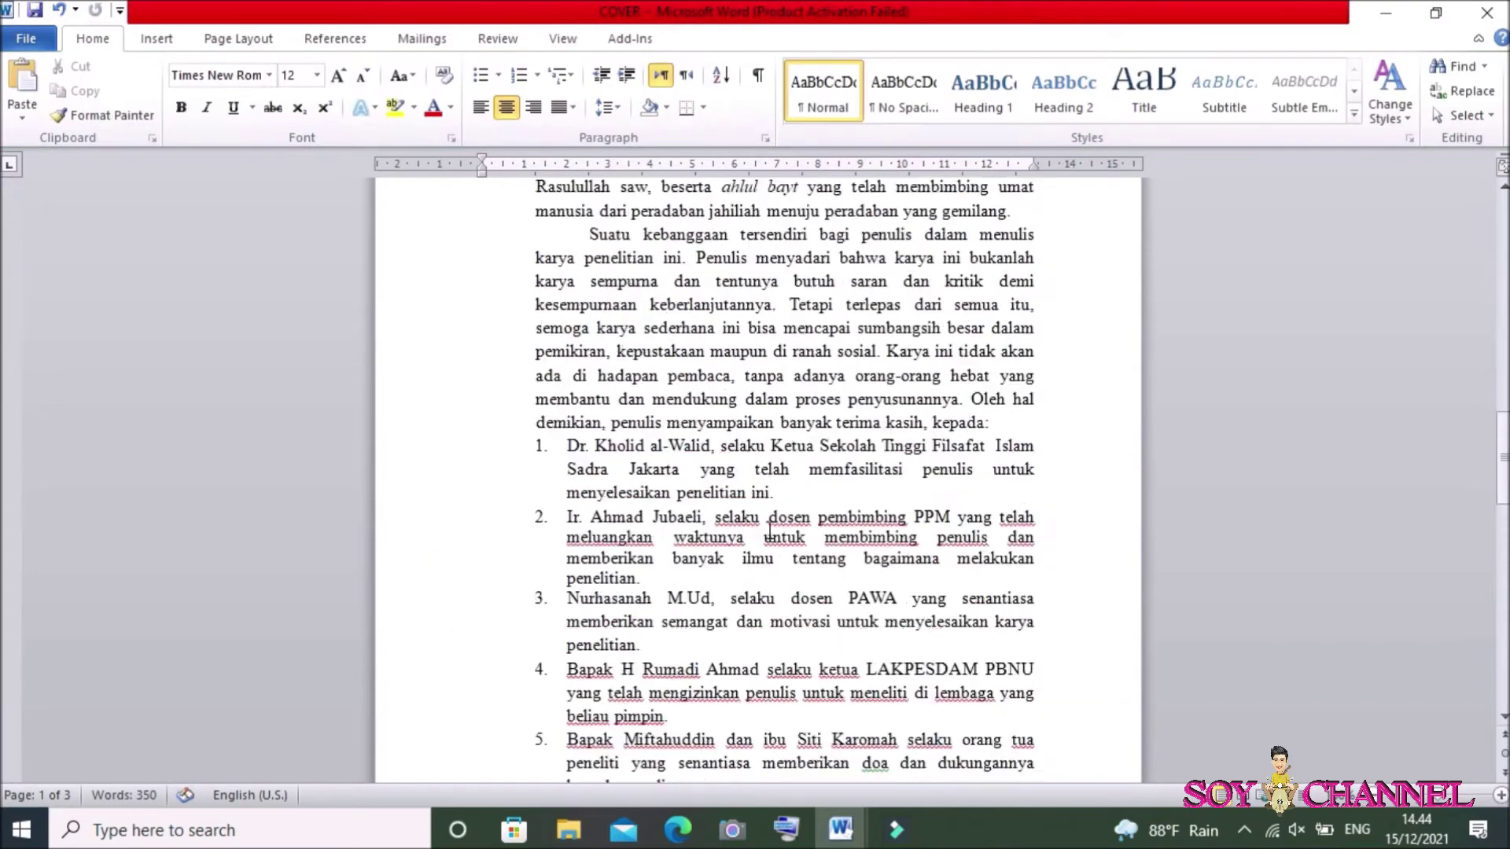
{"action": "scroll", "coordinate": [755, 533], "scroll_direction": "up", "scroll_amount": 10}
{"action": "scroll", "coordinate": [766, 531], "scroll_direction": "up", "scroll_amount": 10}
{"action": "scroll", "coordinate": [770, 529], "scroll_direction": "up", "scroll_amount": 2}
{"action": "scroll", "coordinate": [768, 535], "scroll_direction": "down", "scroll_amount": 9}
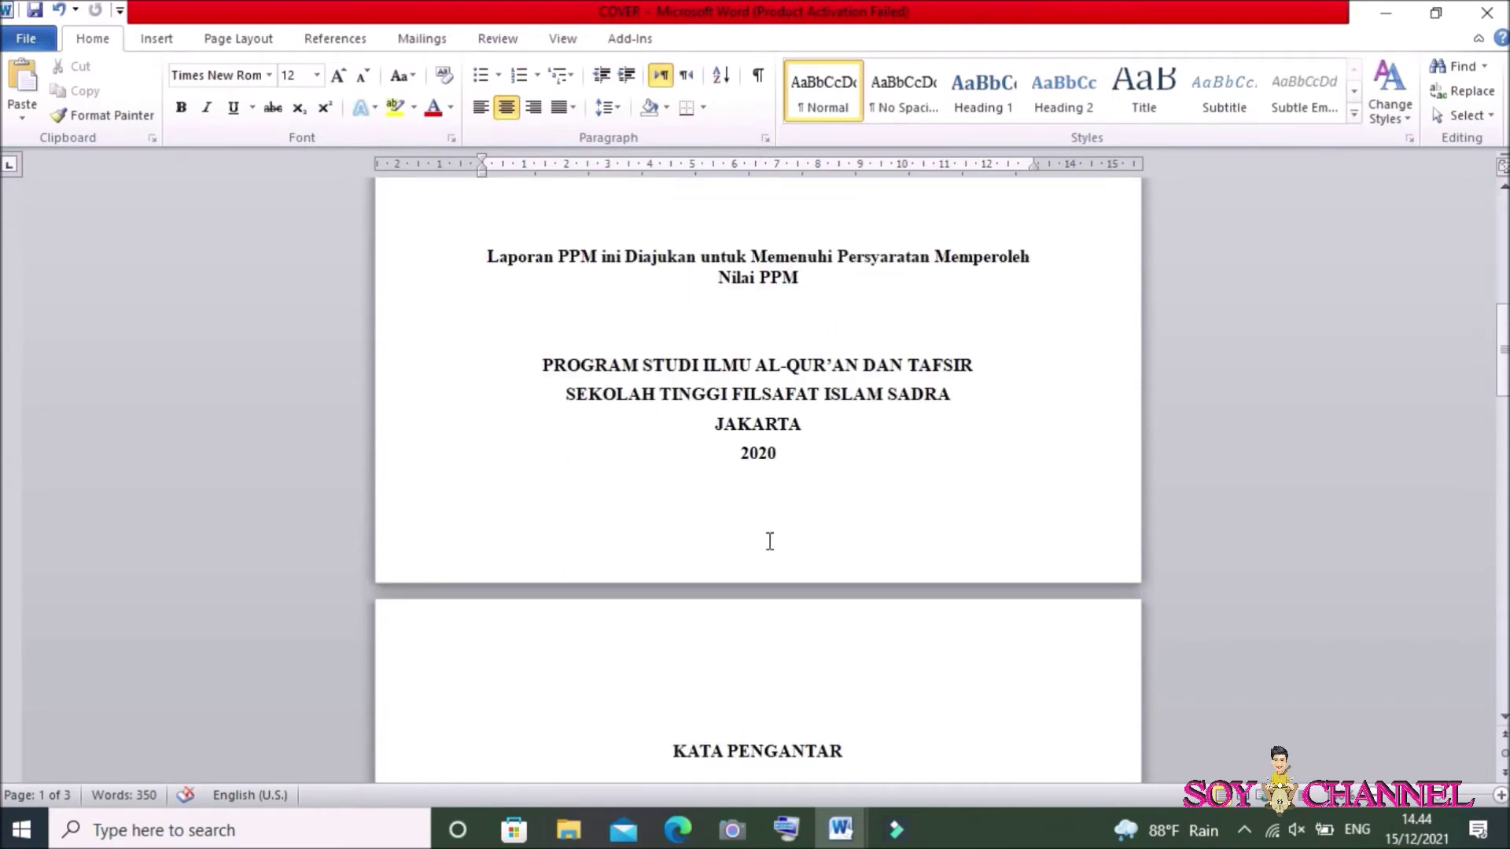
{"action": "scroll", "coordinate": [778, 471], "scroll_direction": "down", "scroll_amount": 4}
{"action": "scroll", "coordinate": [759, 301], "scroll_direction": "down", "scroll_amount": 7}
{"action": "scroll", "coordinate": [779, 310], "scroll_direction": "down", "scroll_amount": 5}
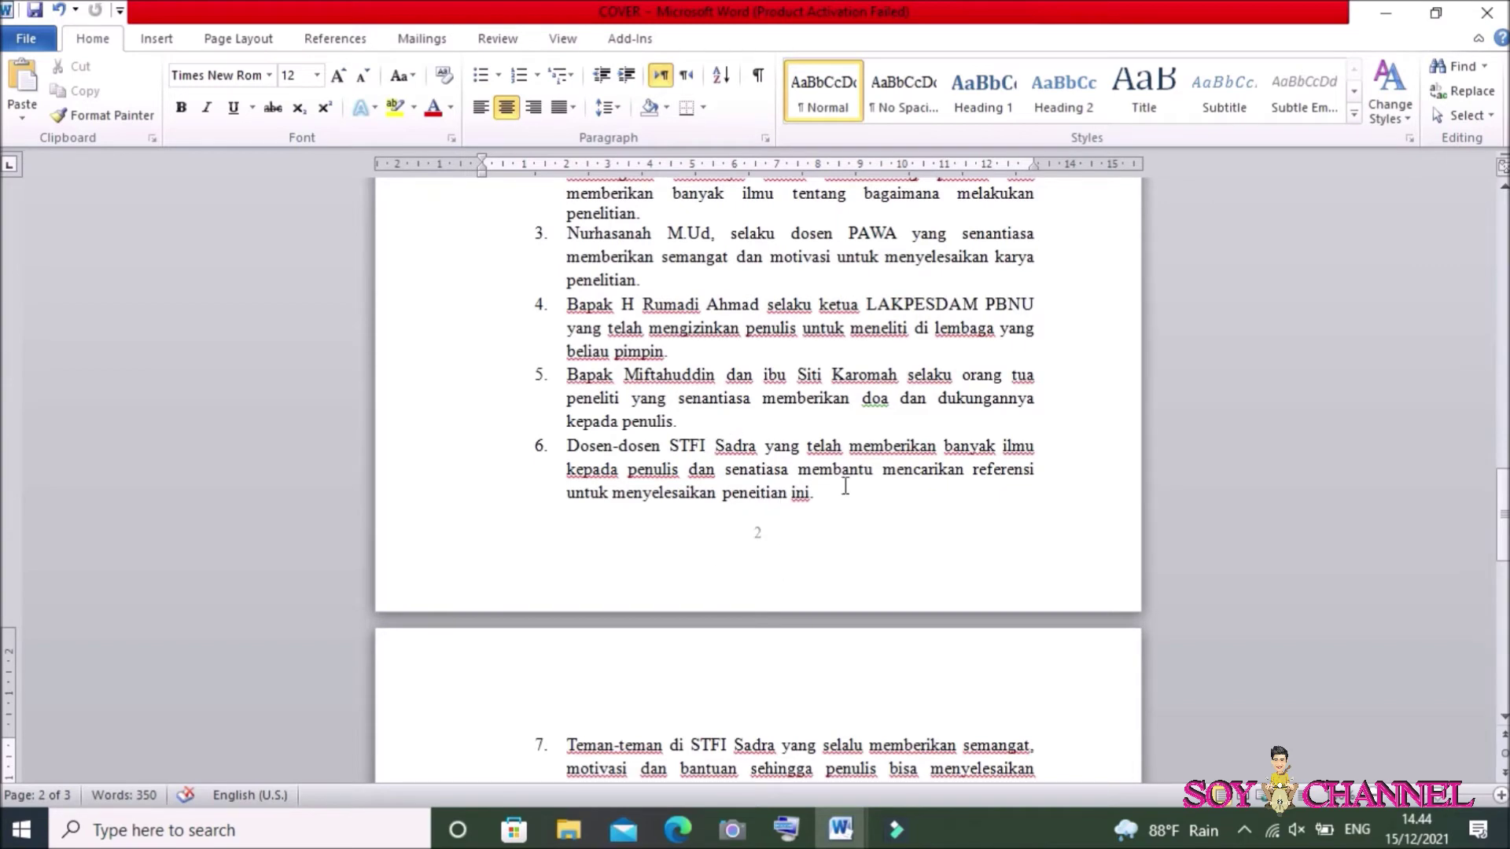
{"action": "scroll", "coordinate": [904, 385], "scroll_direction": "up", "scroll_amount": 10}
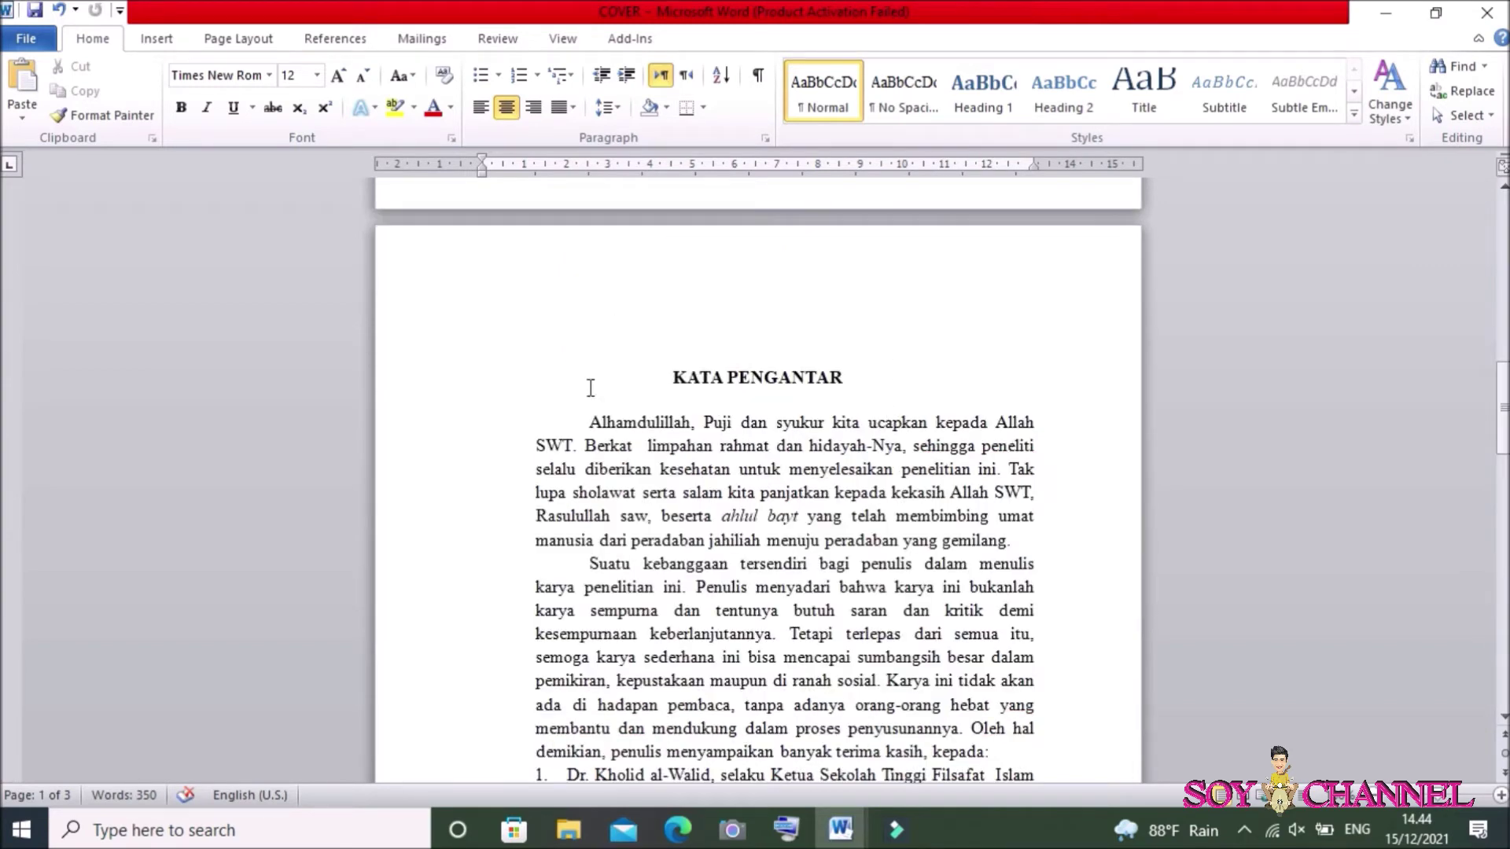
{"action": "scroll", "coordinate": [700, 408], "scroll_direction": "down", "scroll_amount": 3}
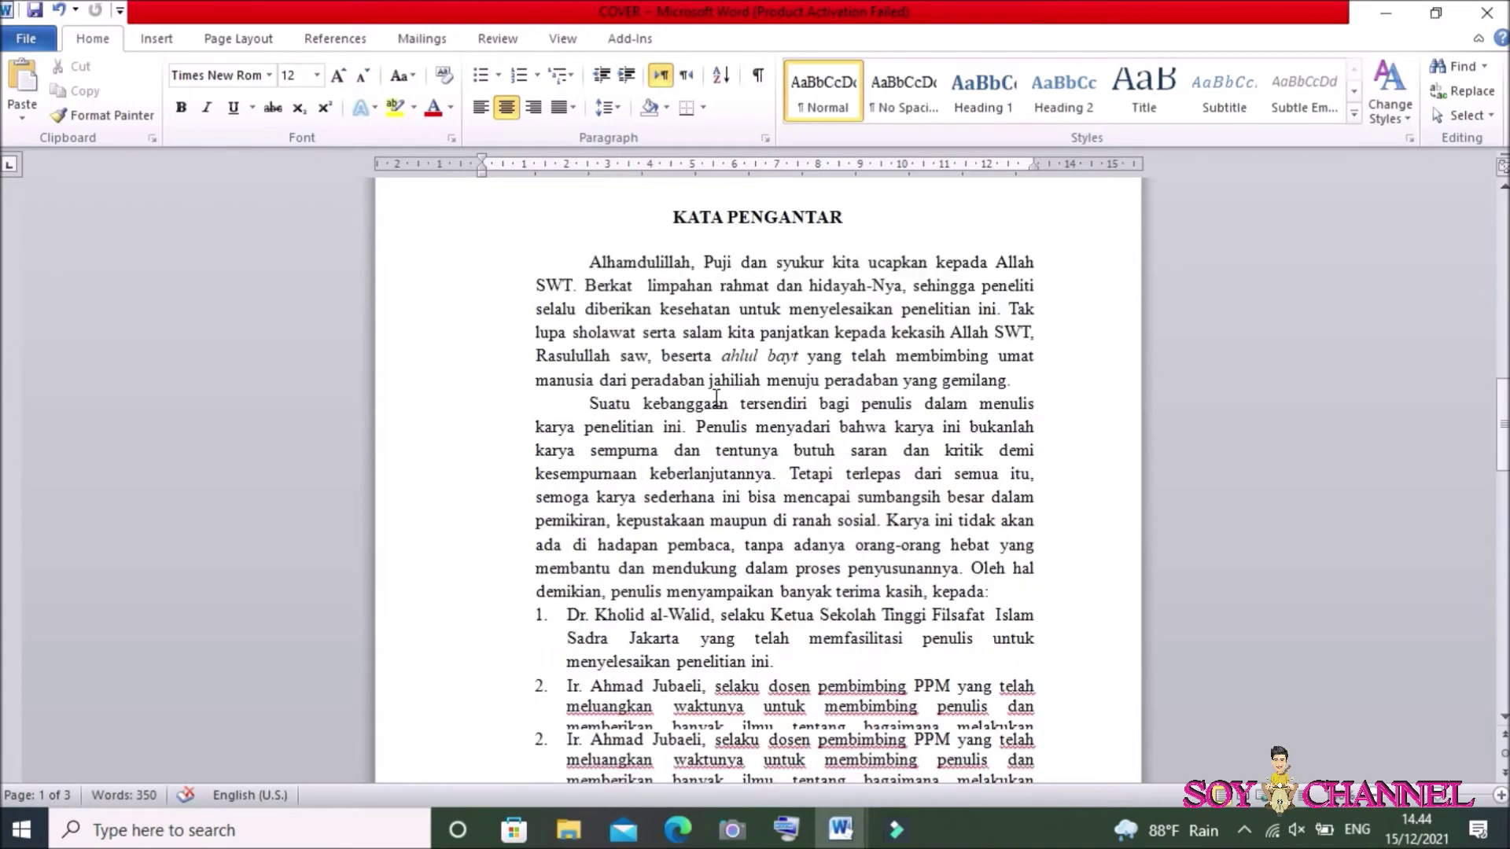
{"action": "scroll", "coordinate": [765, 399], "scroll_direction": "down", "scroll_amount": 3}
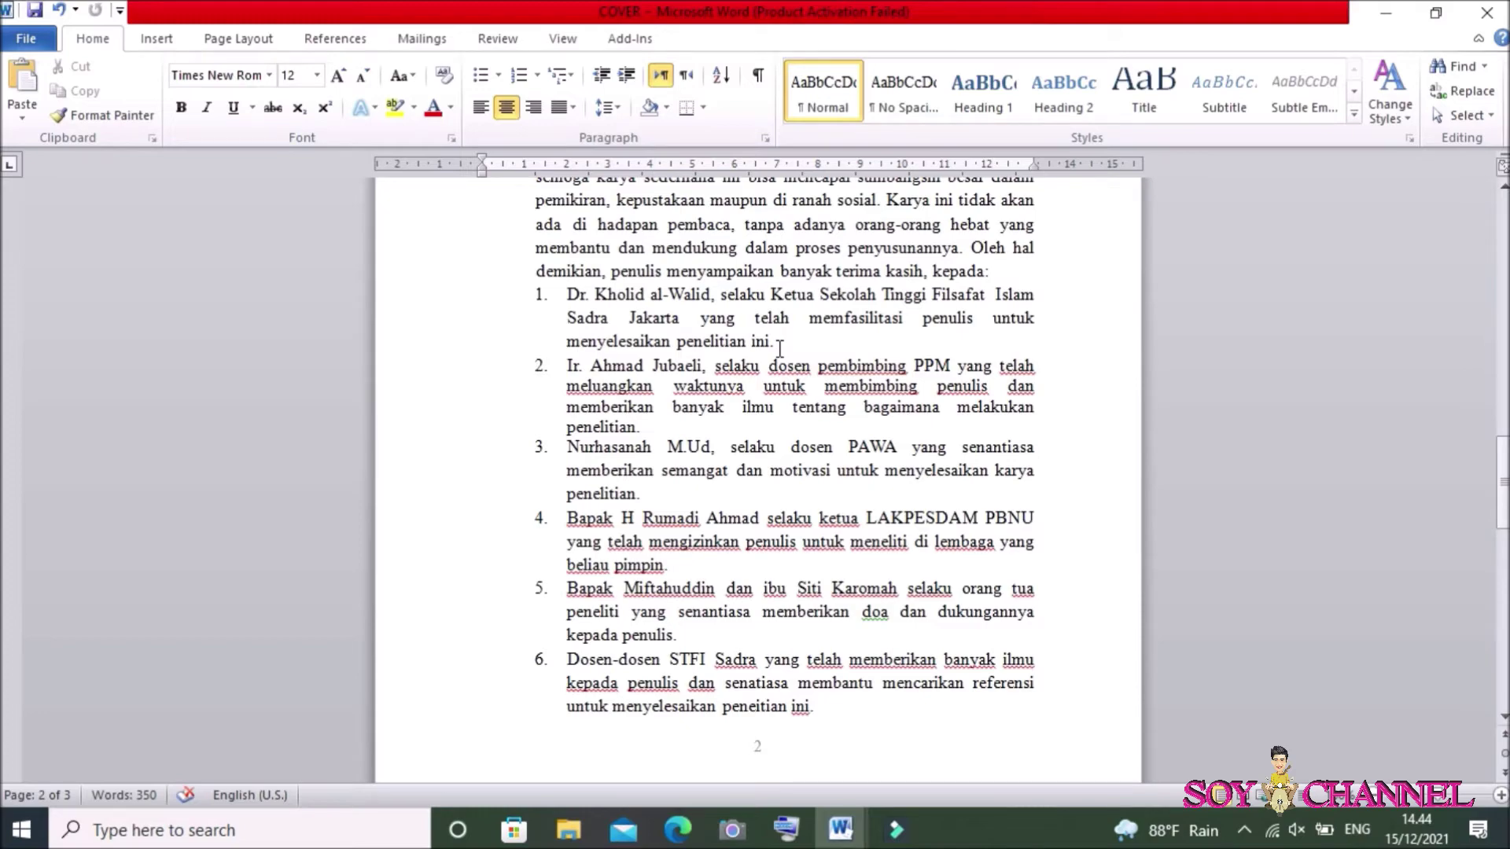
{"action": "scroll", "coordinate": [774, 496], "scroll_direction": "up", "scroll_amount": 1}
{"action": "scroll", "coordinate": [775, 480], "scroll_direction": "up", "scroll_amount": 2}
{"action": "scroll", "coordinate": [774, 468], "scroll_direction": "up", "scroll_amount": 4}
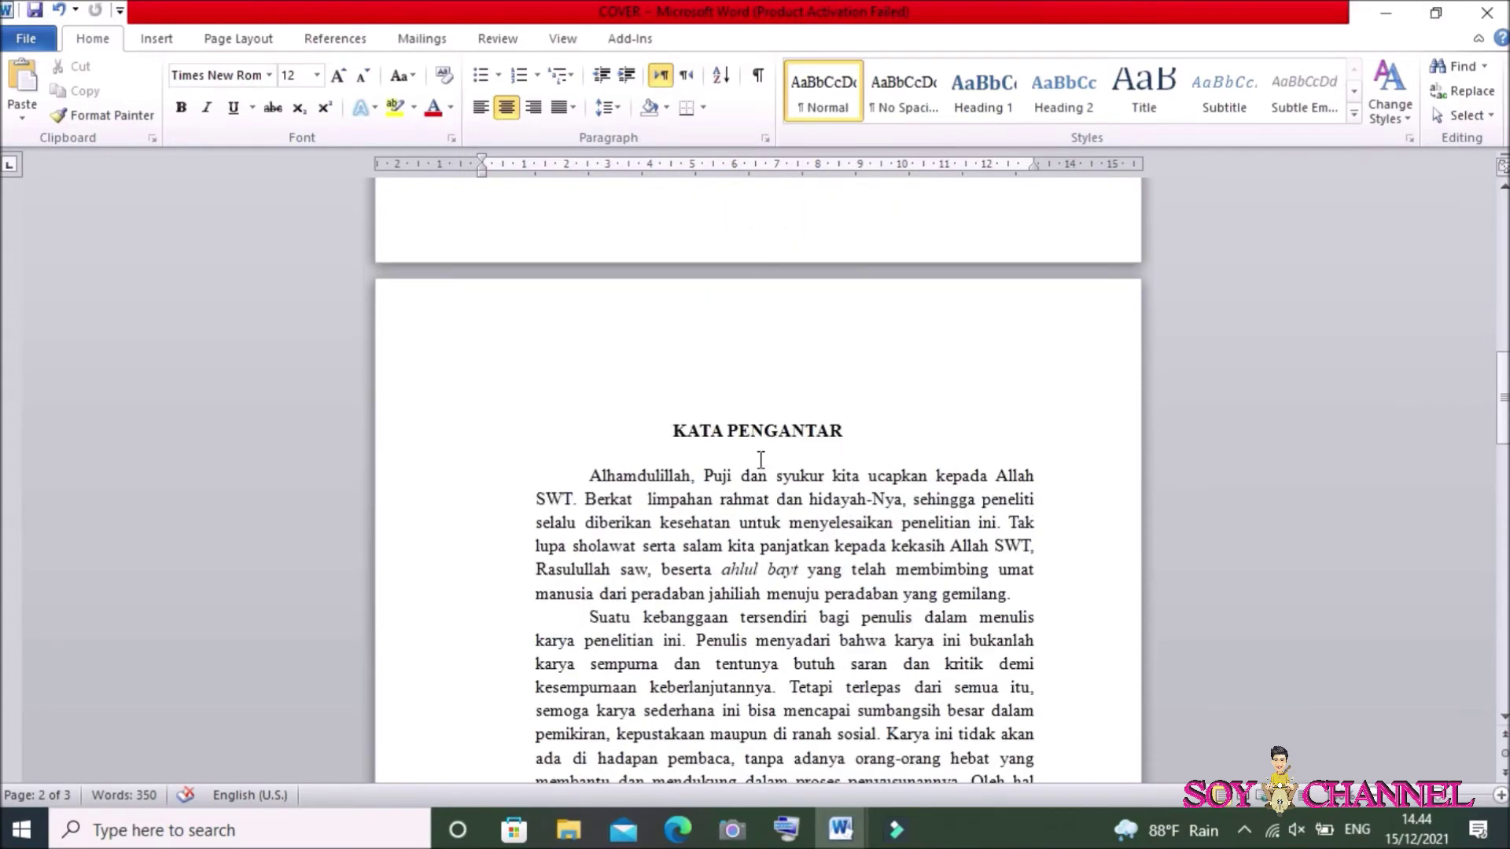
{"action": "scroll", "coordinate": [776, 461], "scroll_direction": "down", "scroll_amount": 2}
{"action": "scroll", "coordinate": [776, 461], "scroll_direction": "down", "scroll_amount": 7}
{"action": "scroll", "coordinate": [775, 488], "scroll_direction": "down", "scroll_amount": 2}
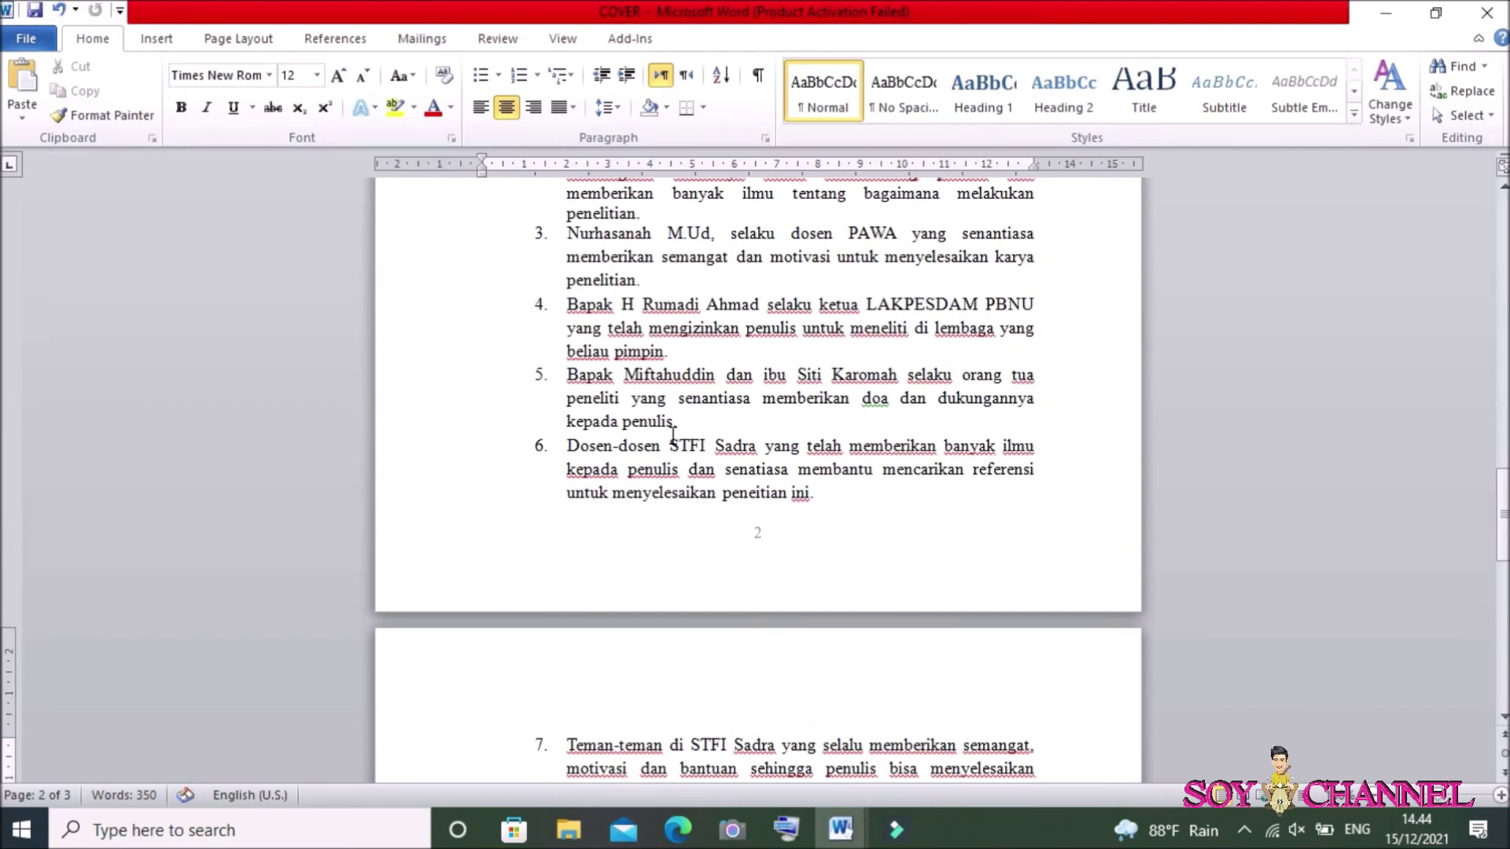
{"action": "double_click", "coordinate": [761, 534]}
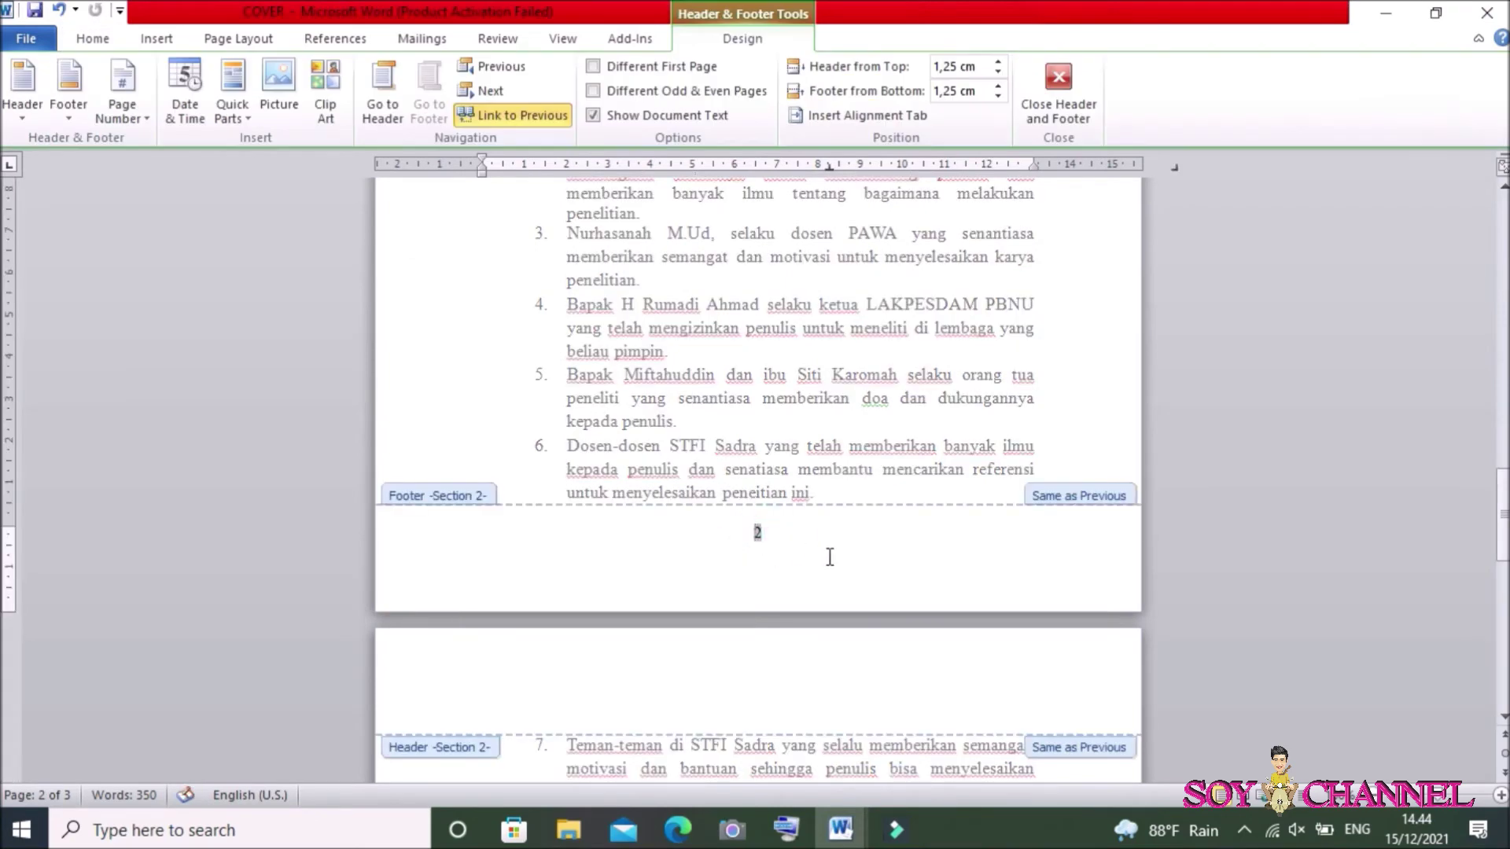
- Format the foreword page numbers as Roman numerals I, II, III, starting at I
{"action": "left_click", "coordinate": [148, 121]}
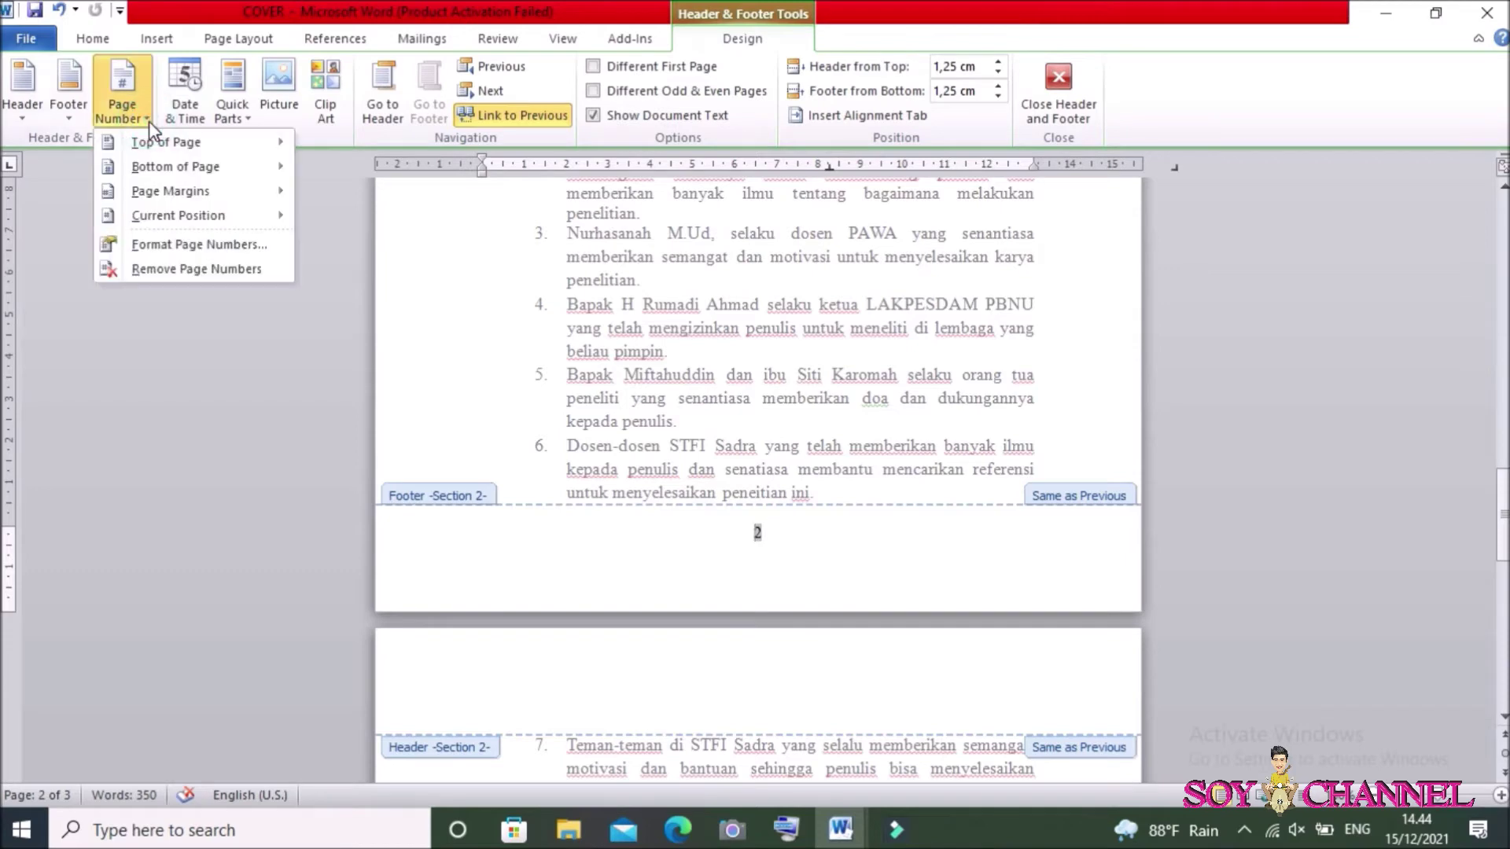
{"action": "left_click", "coordinate": [163, 246]}
{"action": "left_click", "coordinate": [876, 283]}
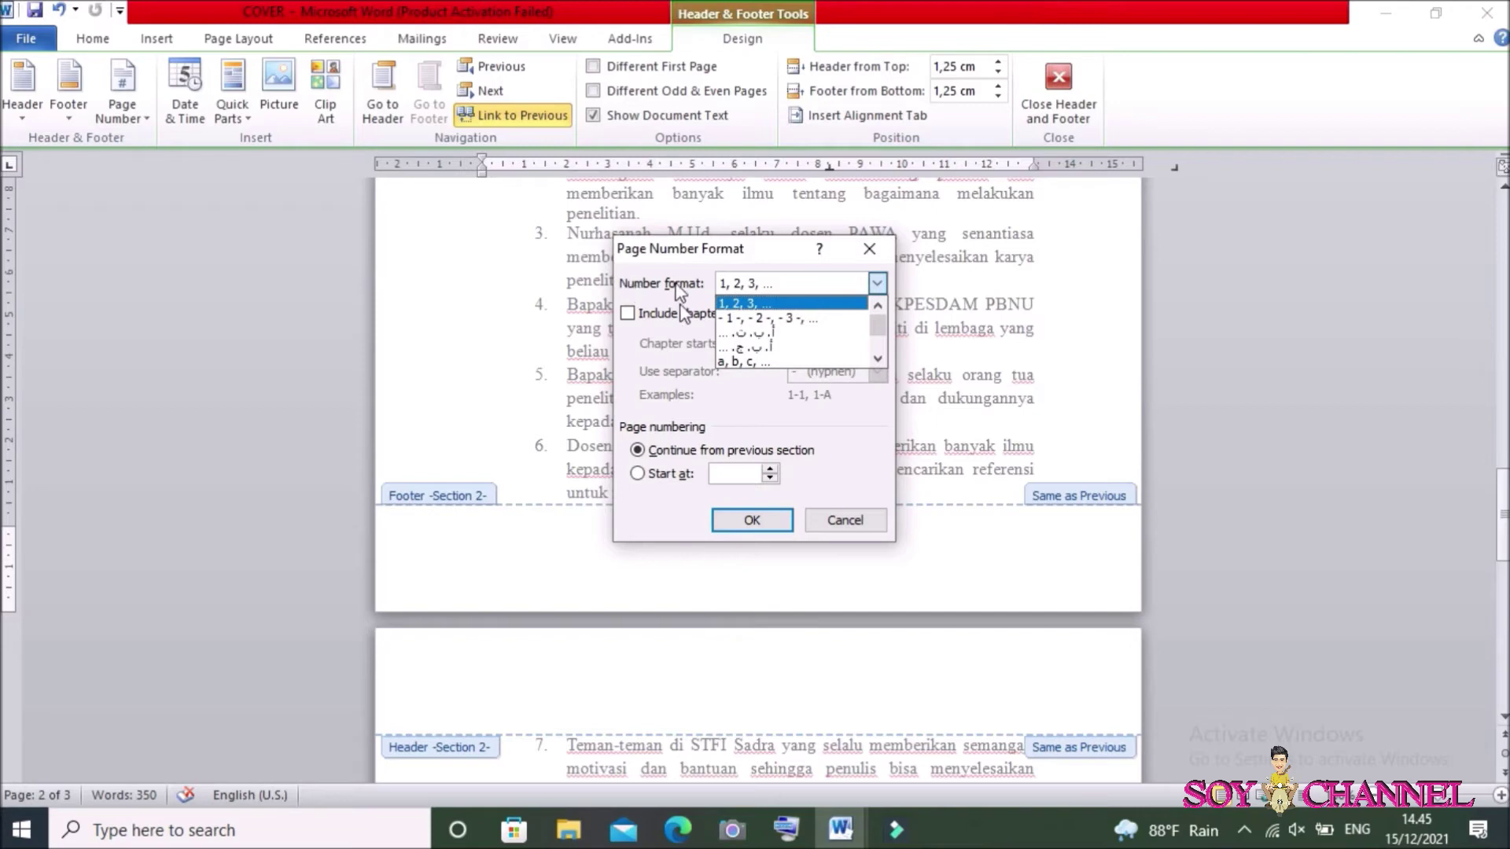
{"action": "scroll", "coordinate": [771, 346], "scroll_direction": "down", "scroll_amount": 1}
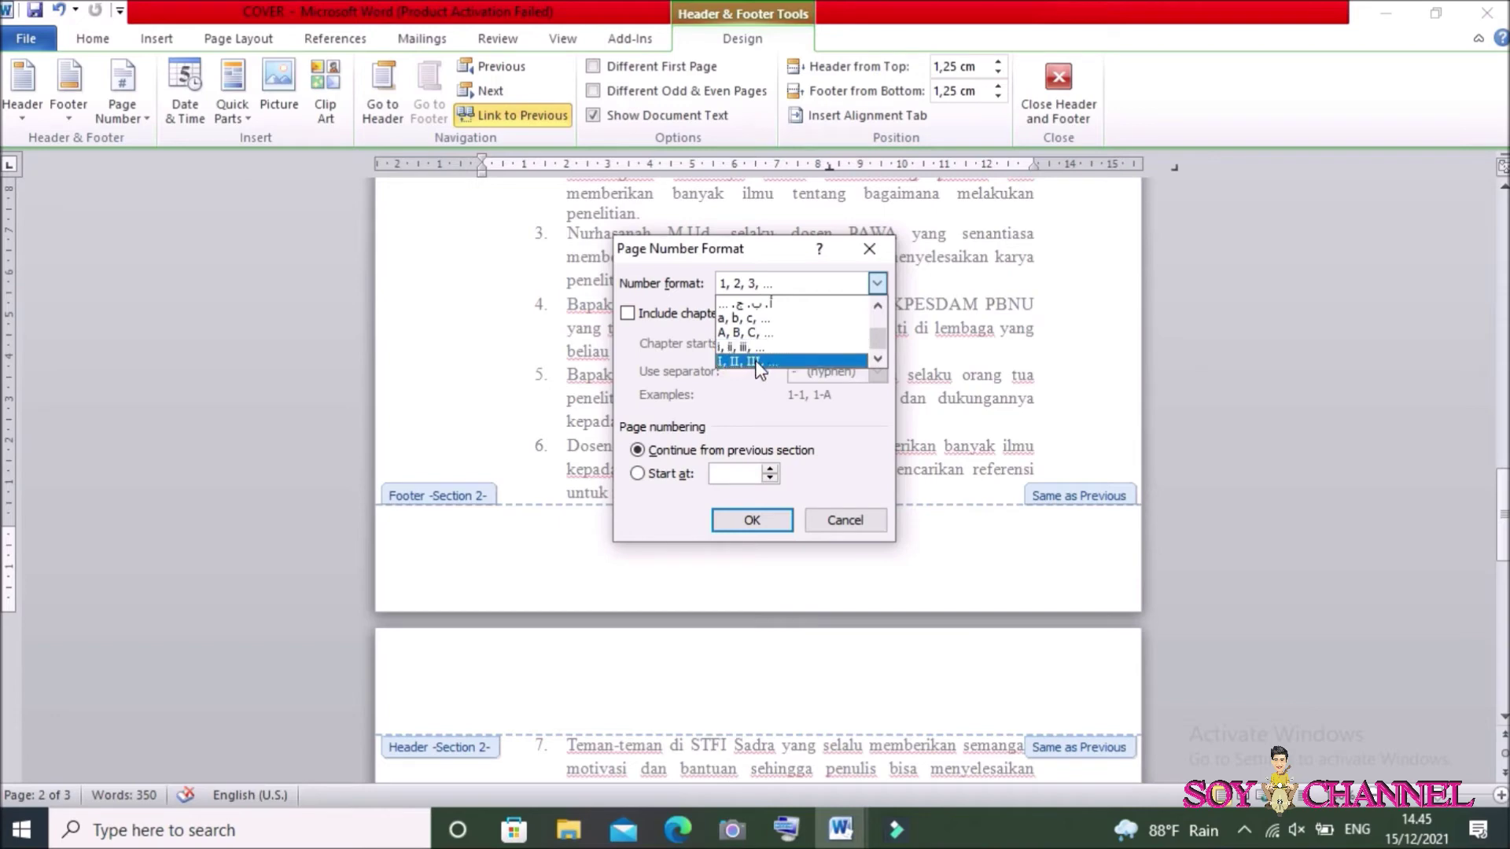
{"action": "left_click", "coordinate": [757, 363]}
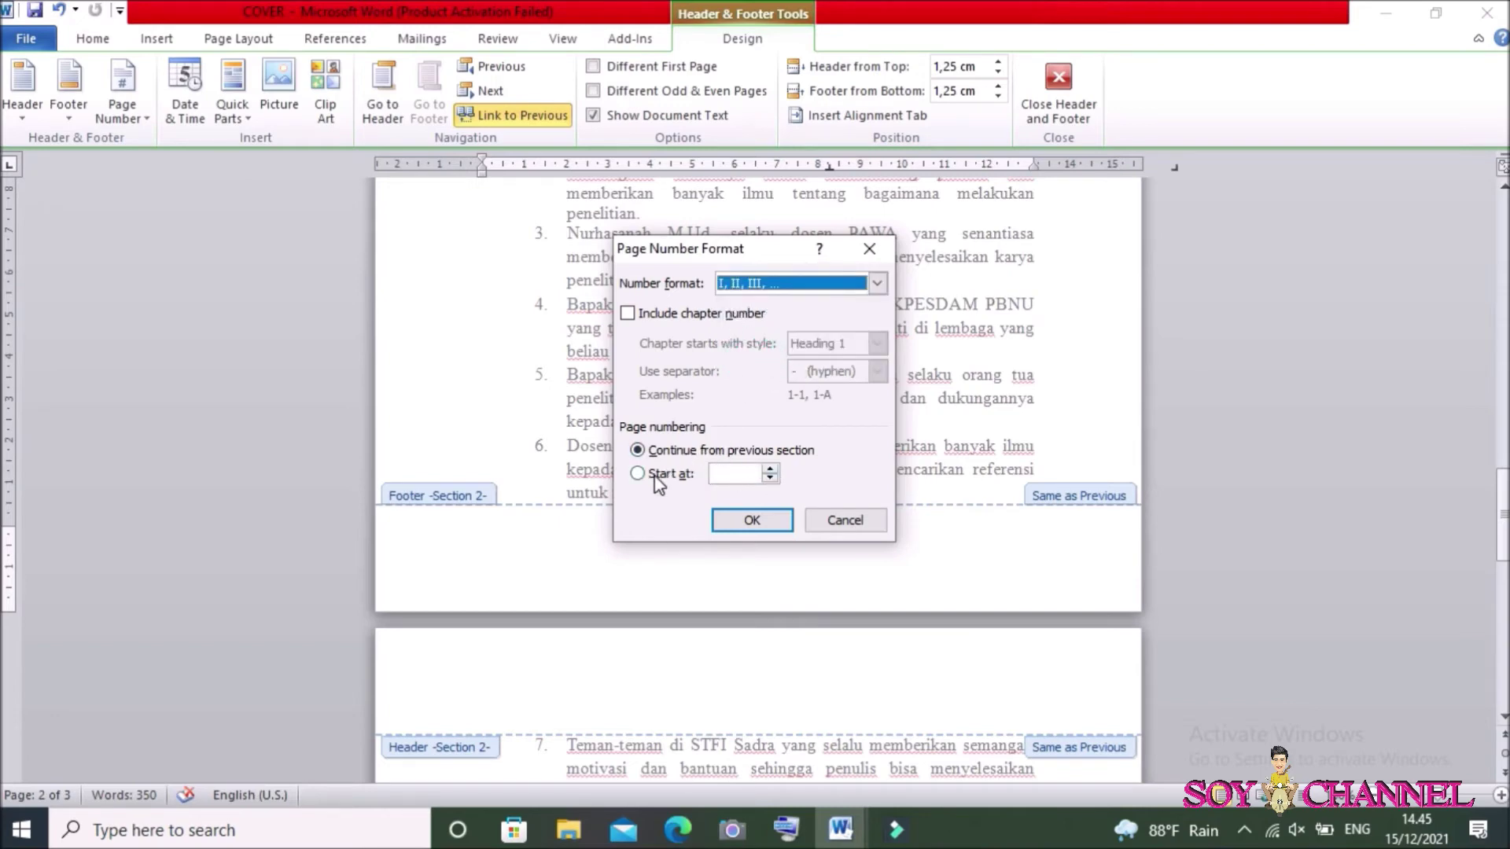
{"action": "left_click", "coordinate": [771, 470]}
{"action": "left_click", "coordinate": [735, 472]}
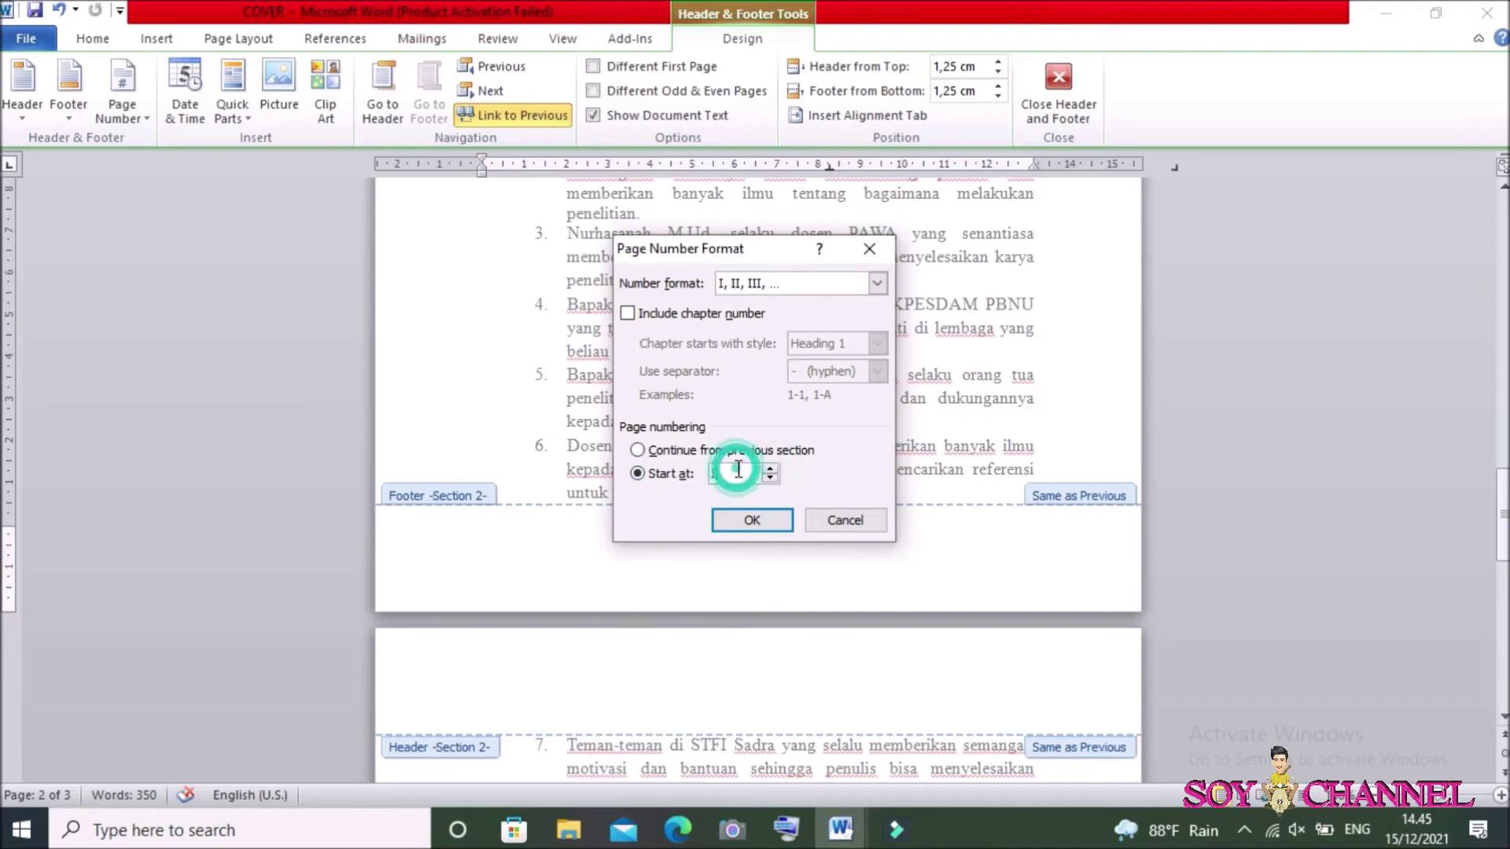
{"action": "left_click", "coordinate": [753, 521]}
- Close the footer and scroll through the pages to check the Roman numbering
{"action": "double_click", "coordinate": [759, 523]}
{"action": "scroll", "coordinate": [762, 527], "scroll_direction": "up", "scroll_amount": 5}
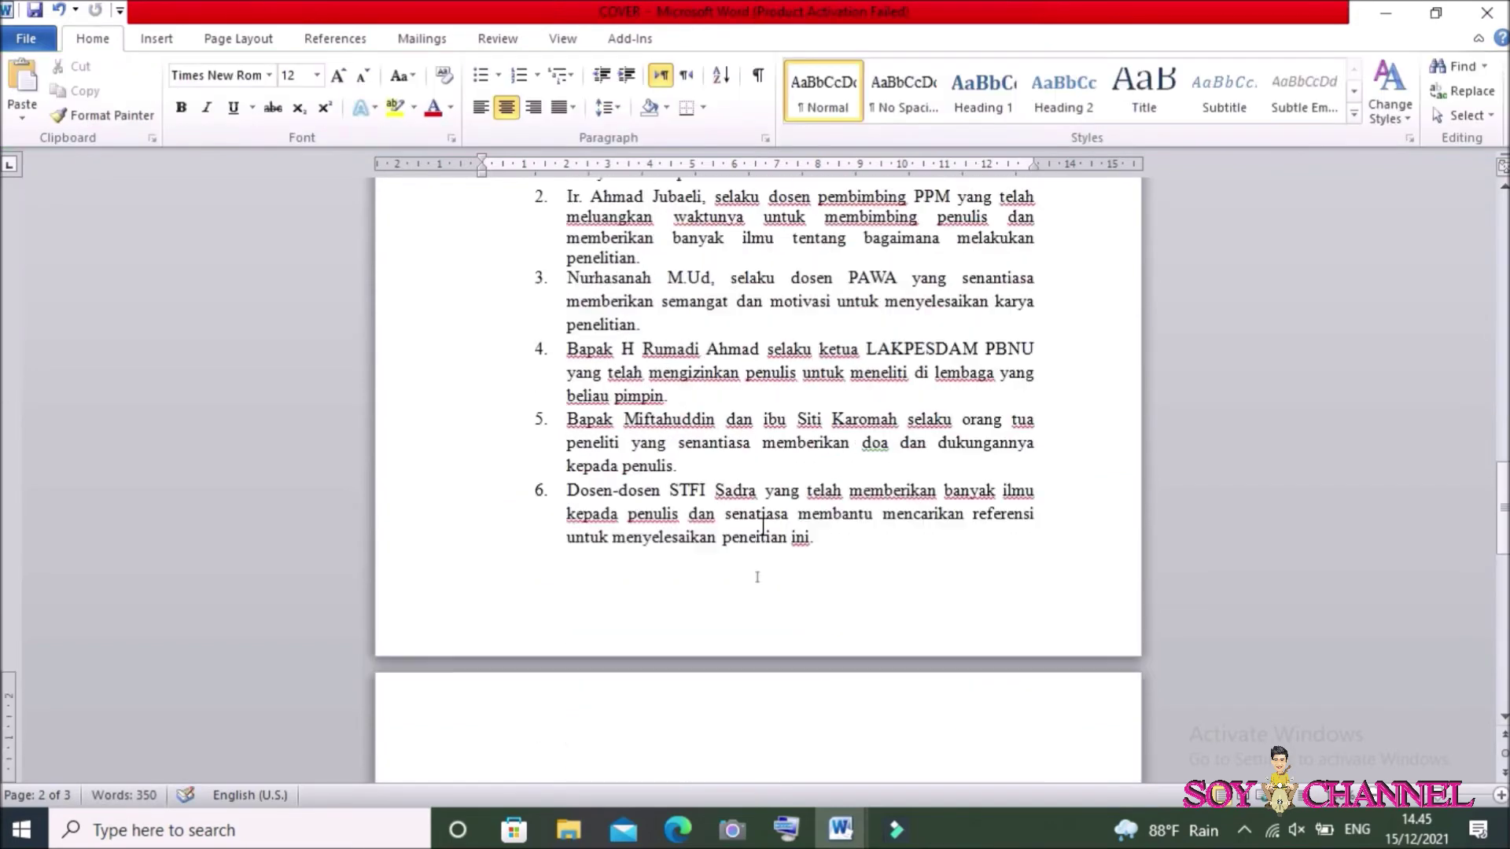
{"action": "scroll", "coordinate": [844, 485], "scroll_direction": "up", "scroll_amount": 2}
{"action": "scroll", "coordinate": [844, 485], "scroll_direction": "down", "scroll_amount": 3}
{"action": "scroll", "coordinate": [843, 485], "scroll_direction": "down", "scroll_amount": 3}
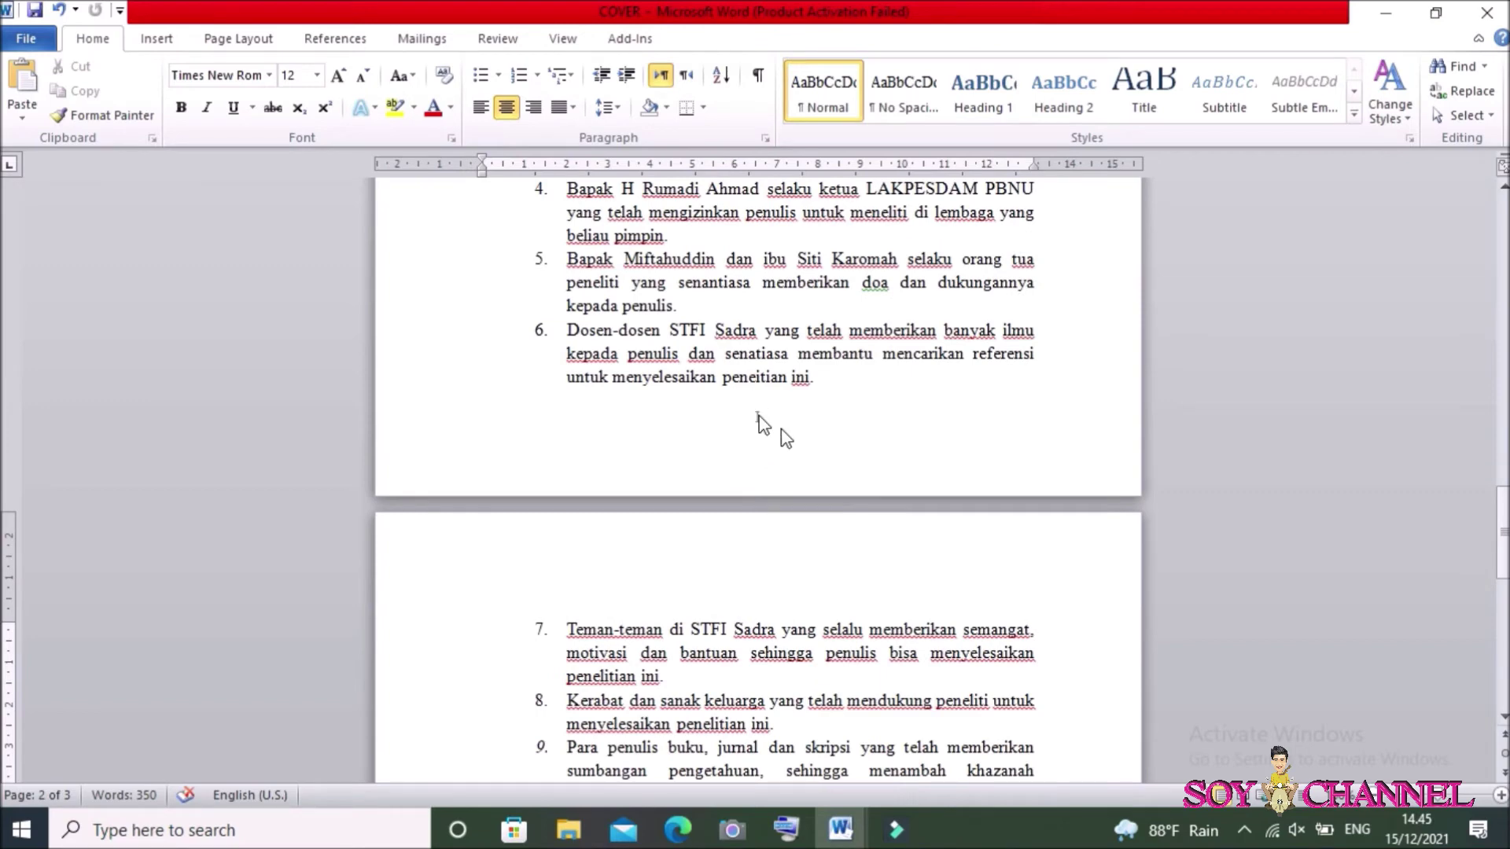
{"action": "scroll", "coordinate": [780, 428], "scroll_direction": "down", "scroll_amount": 8}
{"action": "scroll", "coordinate": [860, 509], "scroll_direction": "down", "scroll_amount": 20}
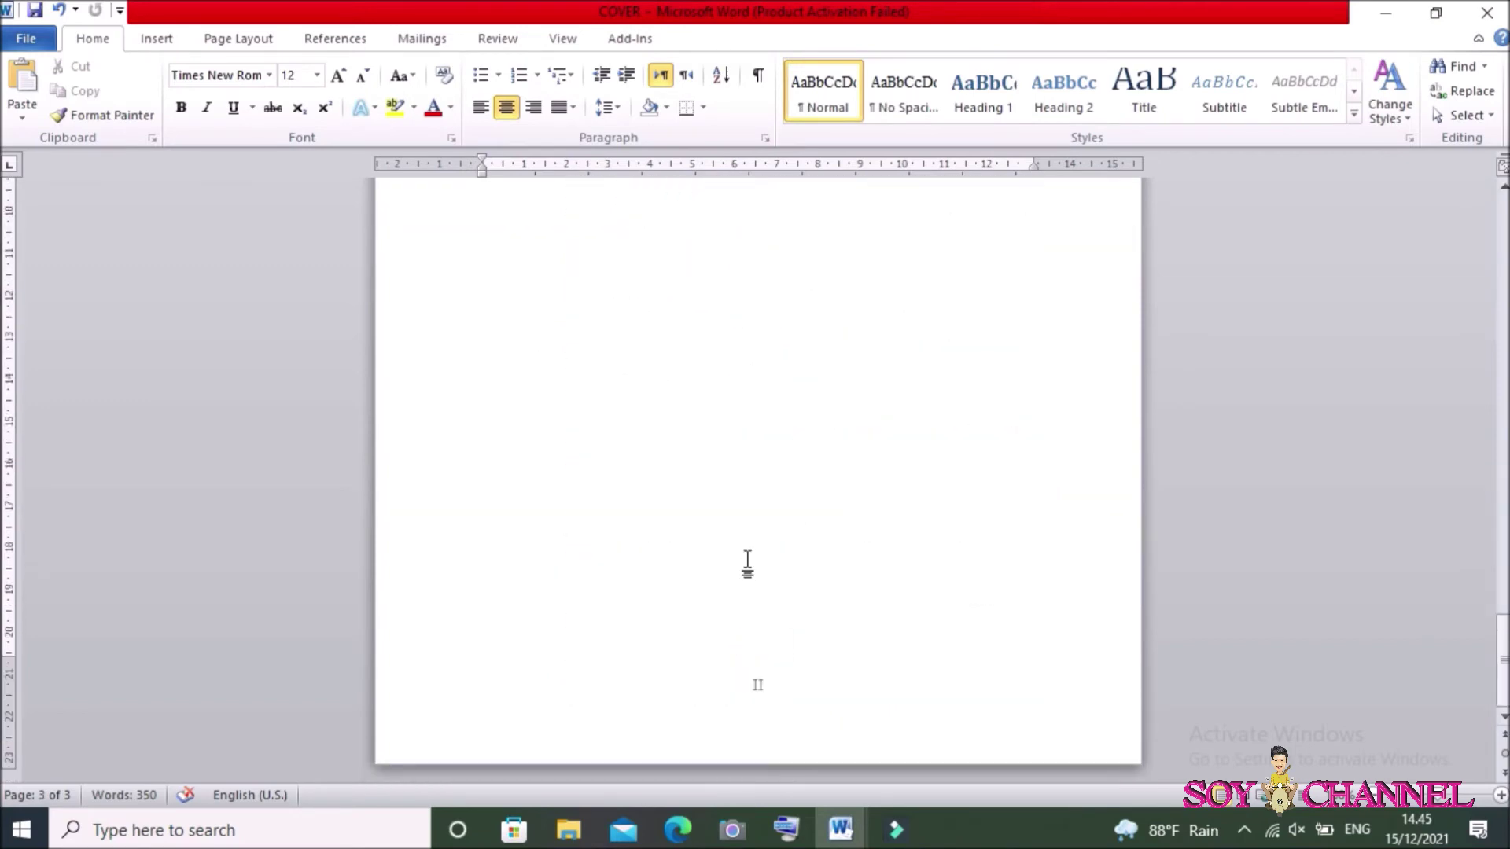
{"action": "scroll", "coordinate": [747, 560], "scroll_direction": "up", "scroll_amount": 7}
{"action": "scroll", "coordinate": [787, 555], "scroll_direction": "up", "scroll_amount": 7}
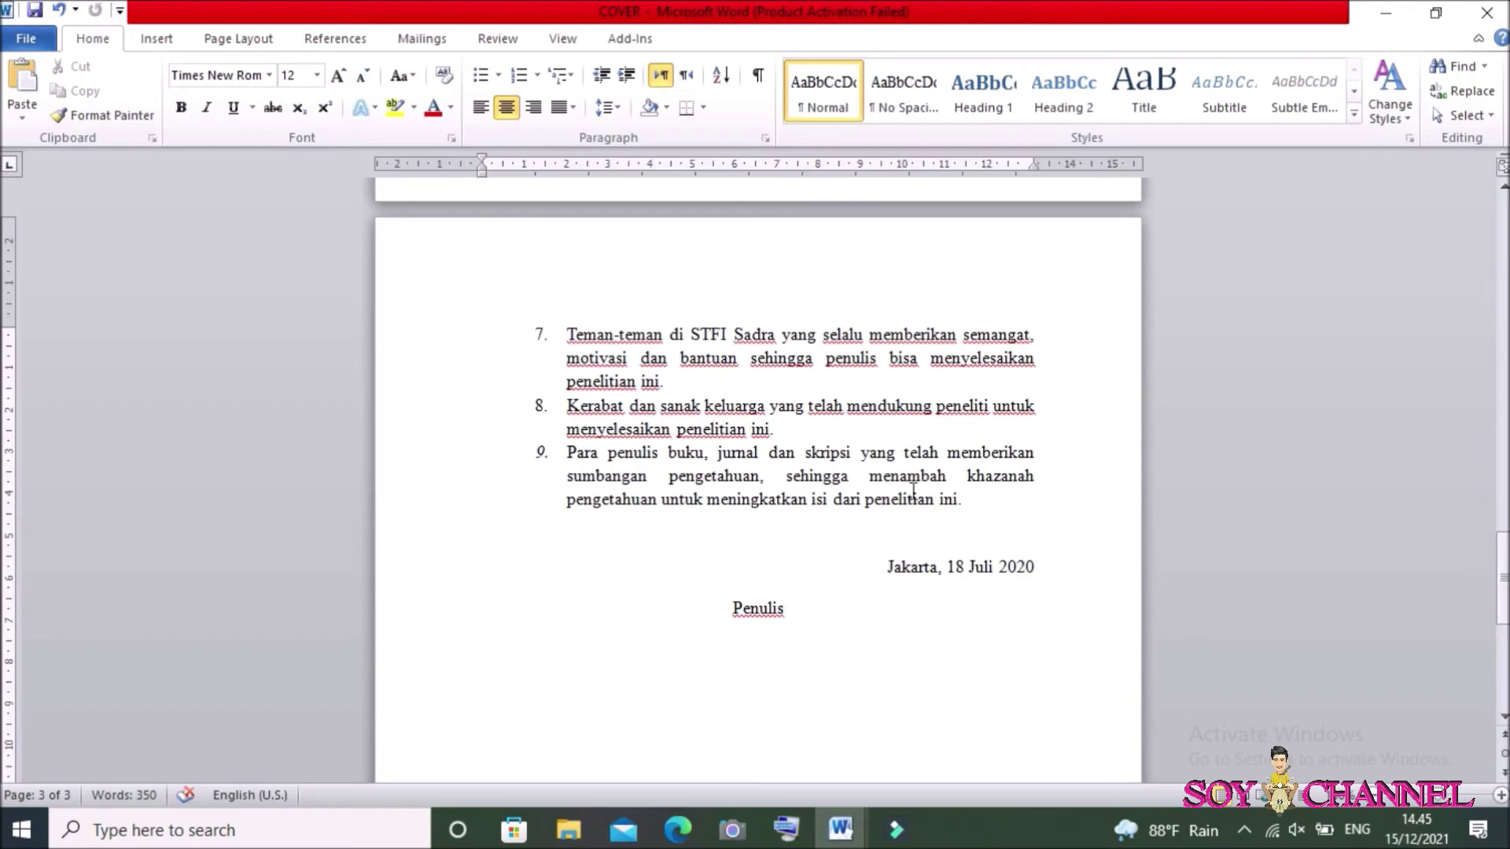
{"action": "scroll", "coordinate": [865, 472], "scroll_direction": "down", "scroll_amount": 4}
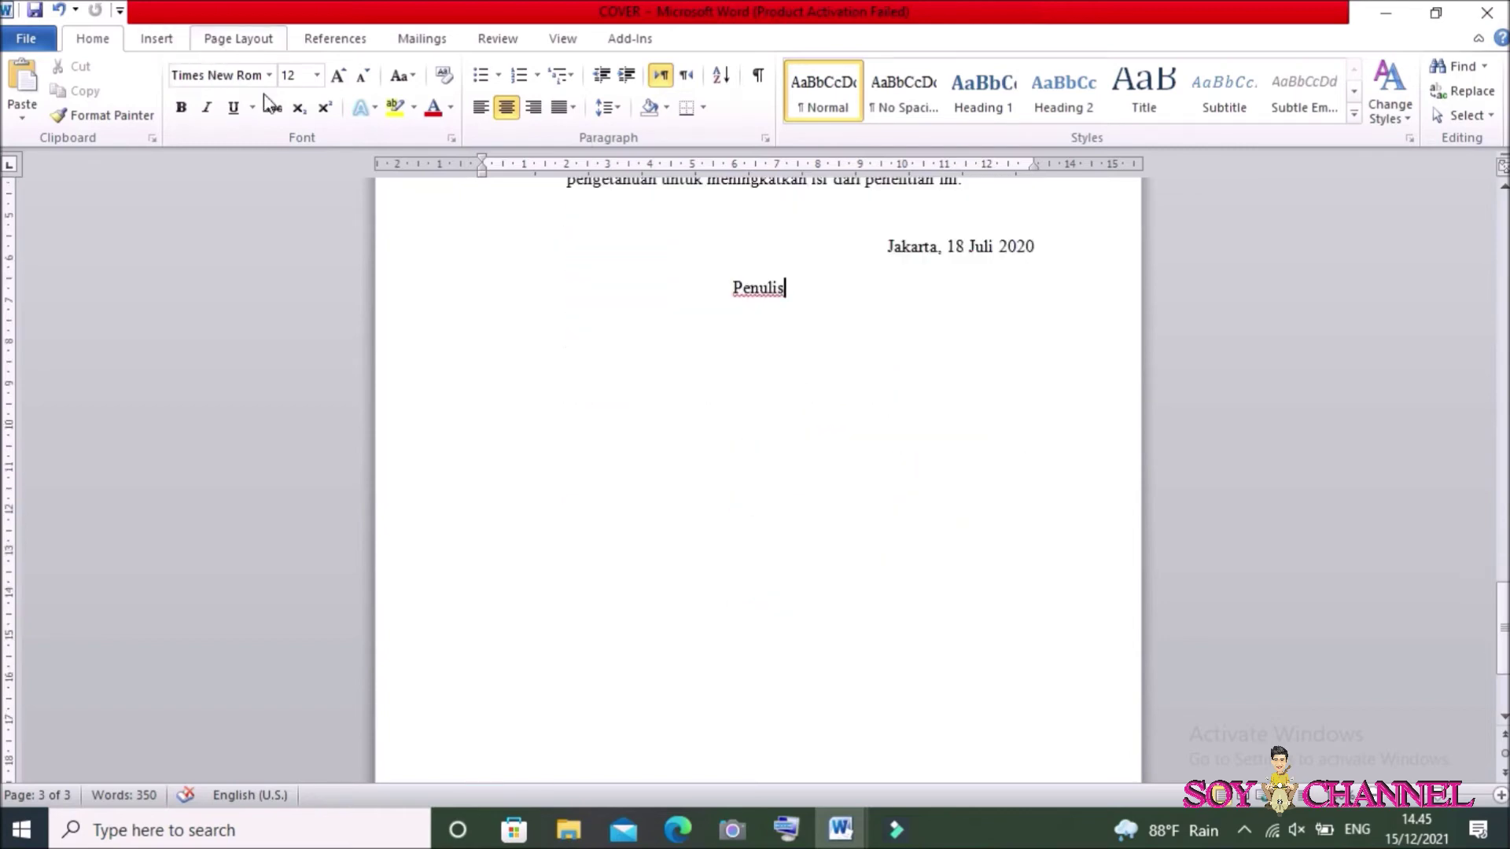
{"action": "scroll", "coordinate": [947, 391], "scroll_direction": "down", "scroll_amount": 1}
{"action": "scroll", "coordinate": [944, 391], "scroll_direction": "down", "scroll_amount": 2}
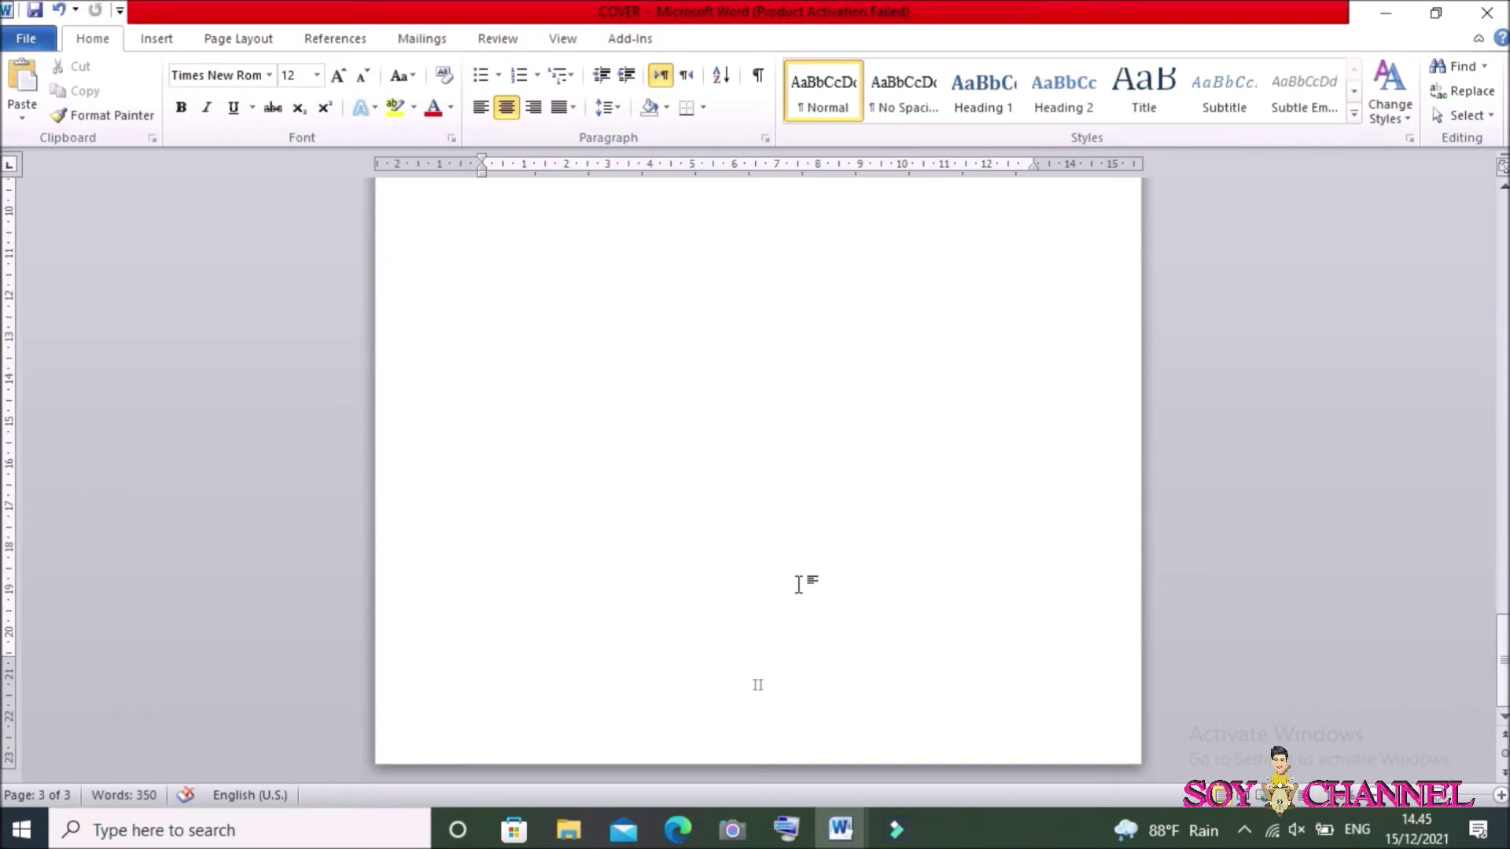
{"action": "scroll", "coordinate": [796, 498], "scroll_direction": "up", "scroll_amount": 4}
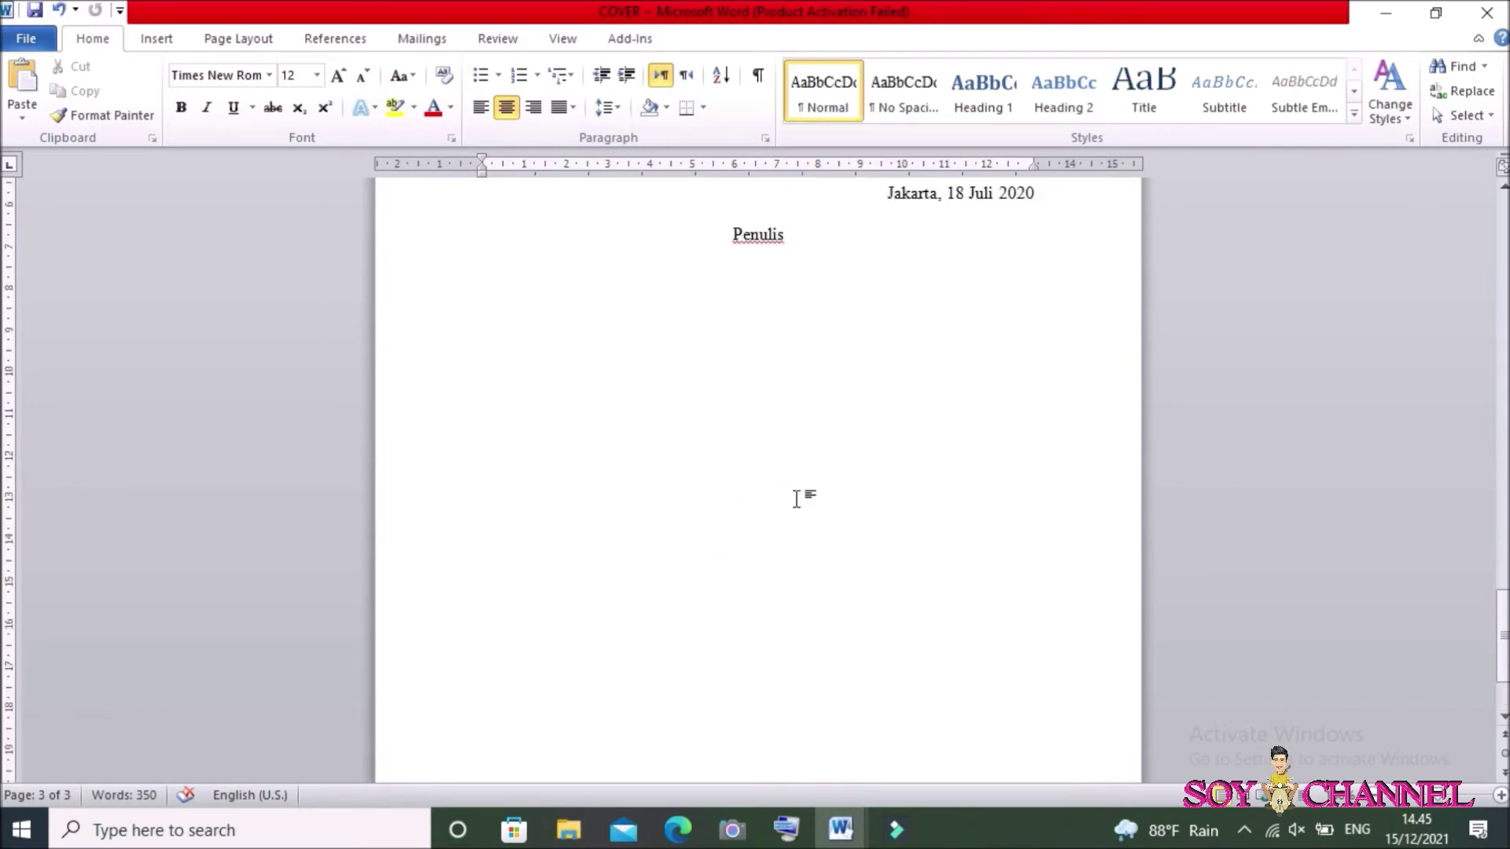
{"action": "scroll", "coordinate": [799, 498], "scroll_direction": "up", "scroll_amount": 1}
- Put the insertion point at the end of the last foreword page, page 3
{"action": "left_click", "coordinate": [711, 489]}
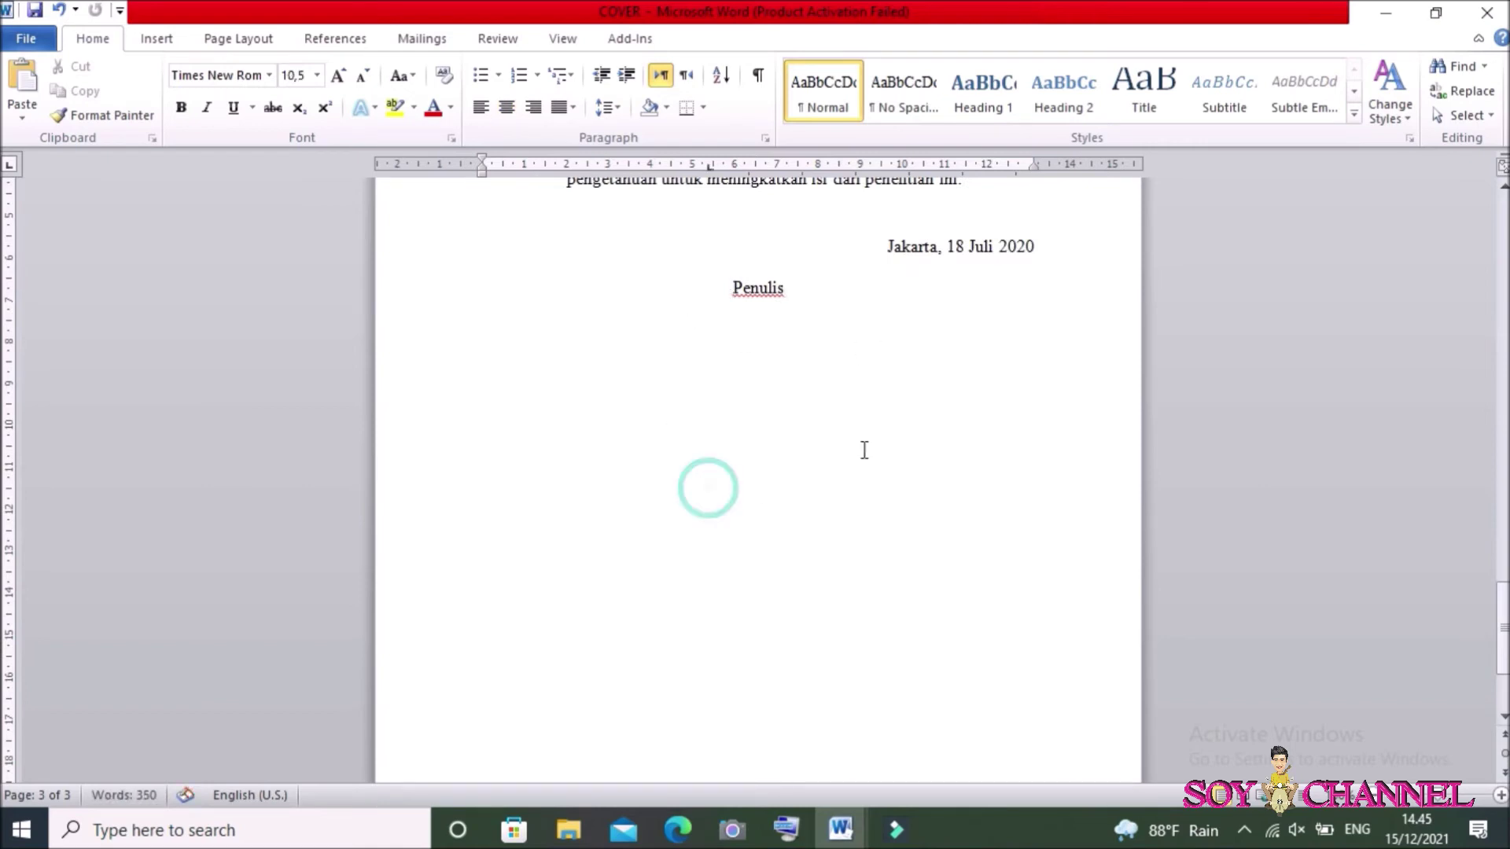
{"action": "scroll", "coordinate": [747, 523], "scroll_direction": "down", "scroll_amount": 1}
{"action": "scroll", "coordinate": [735, 393], "scroll_direction": "down", "scroll_amount": 4}
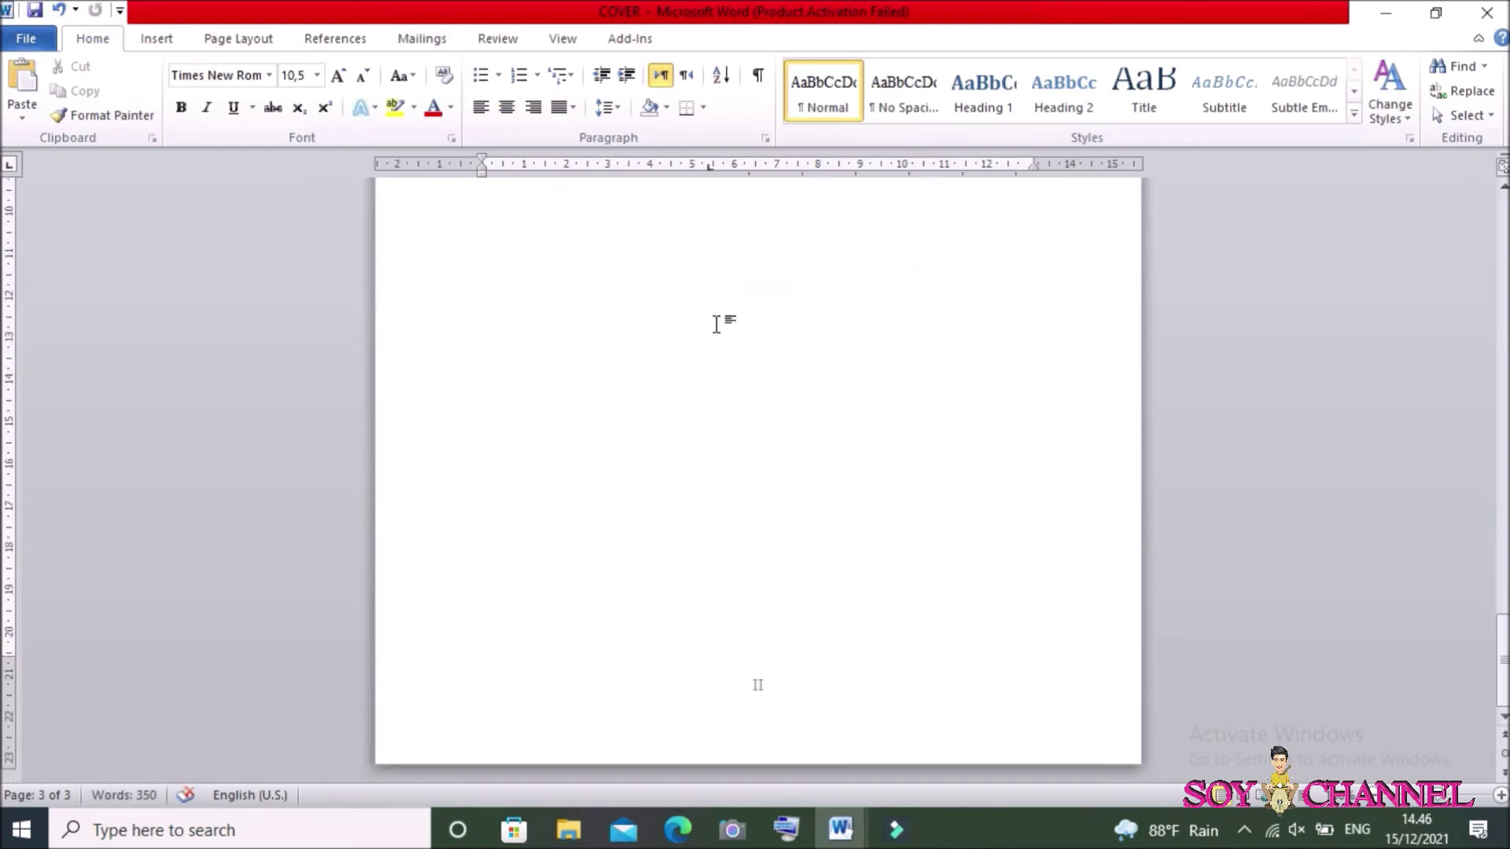
{"action": "scroll", "coordinate": [779, 507], "scroll_direction": "up", "scroll_amount": 4}
{"action": "scroll", "coordinate": [778, 472], "scroll_direction": "down", "scroll_amount": 2}
{"action": "scroll", "coordinate": [778, 425], "scroll_direction": "down", "scroll_amount": 2}
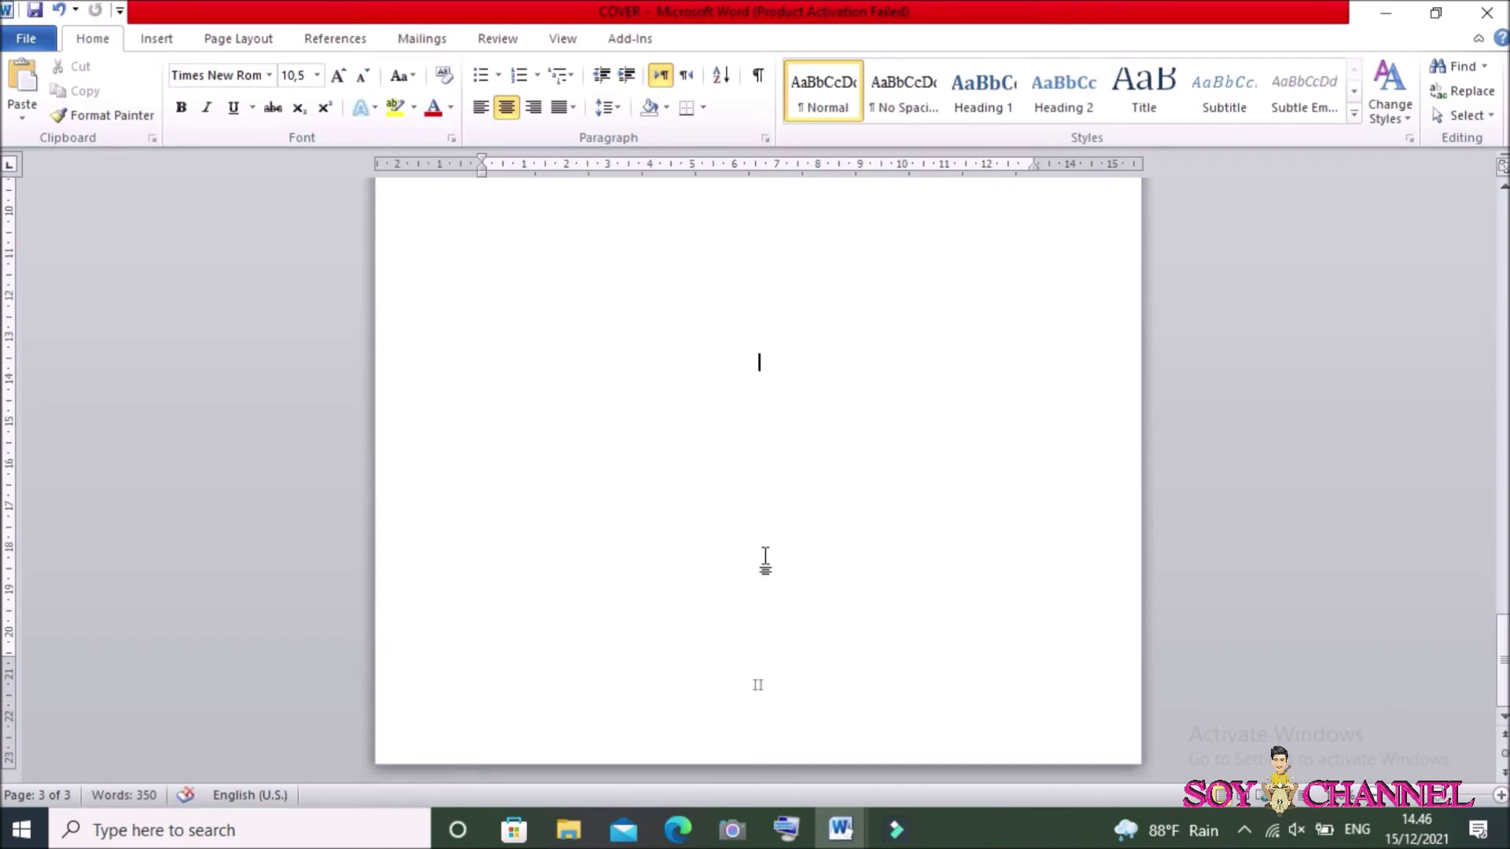
- Insert a Next Page section break after the foreword
{"action": "left_click", "coordinate": [224, 41]}
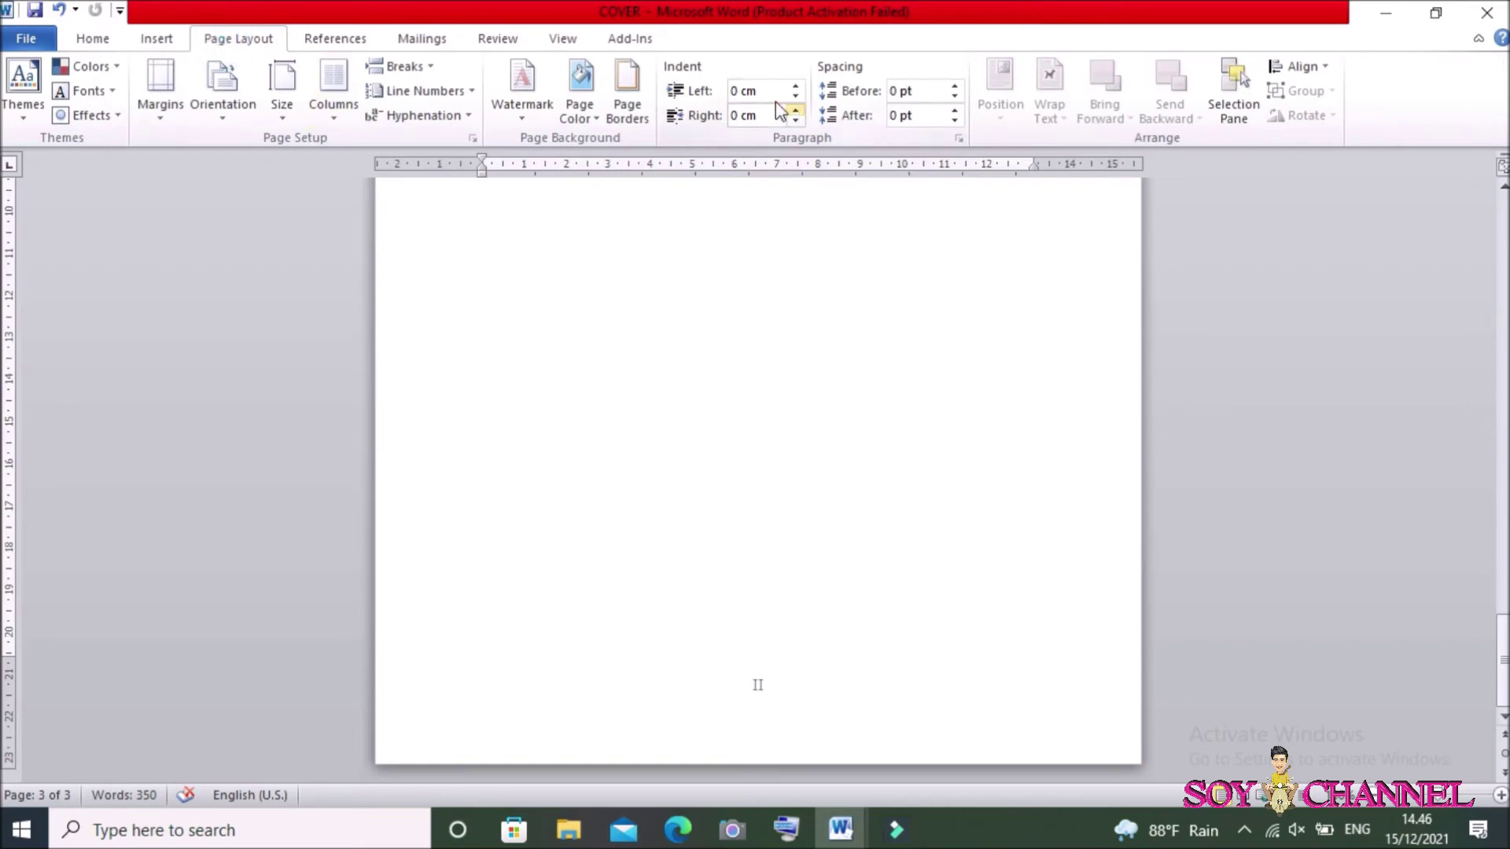
{"action": "left_click", "coordinate": [434, 74]}
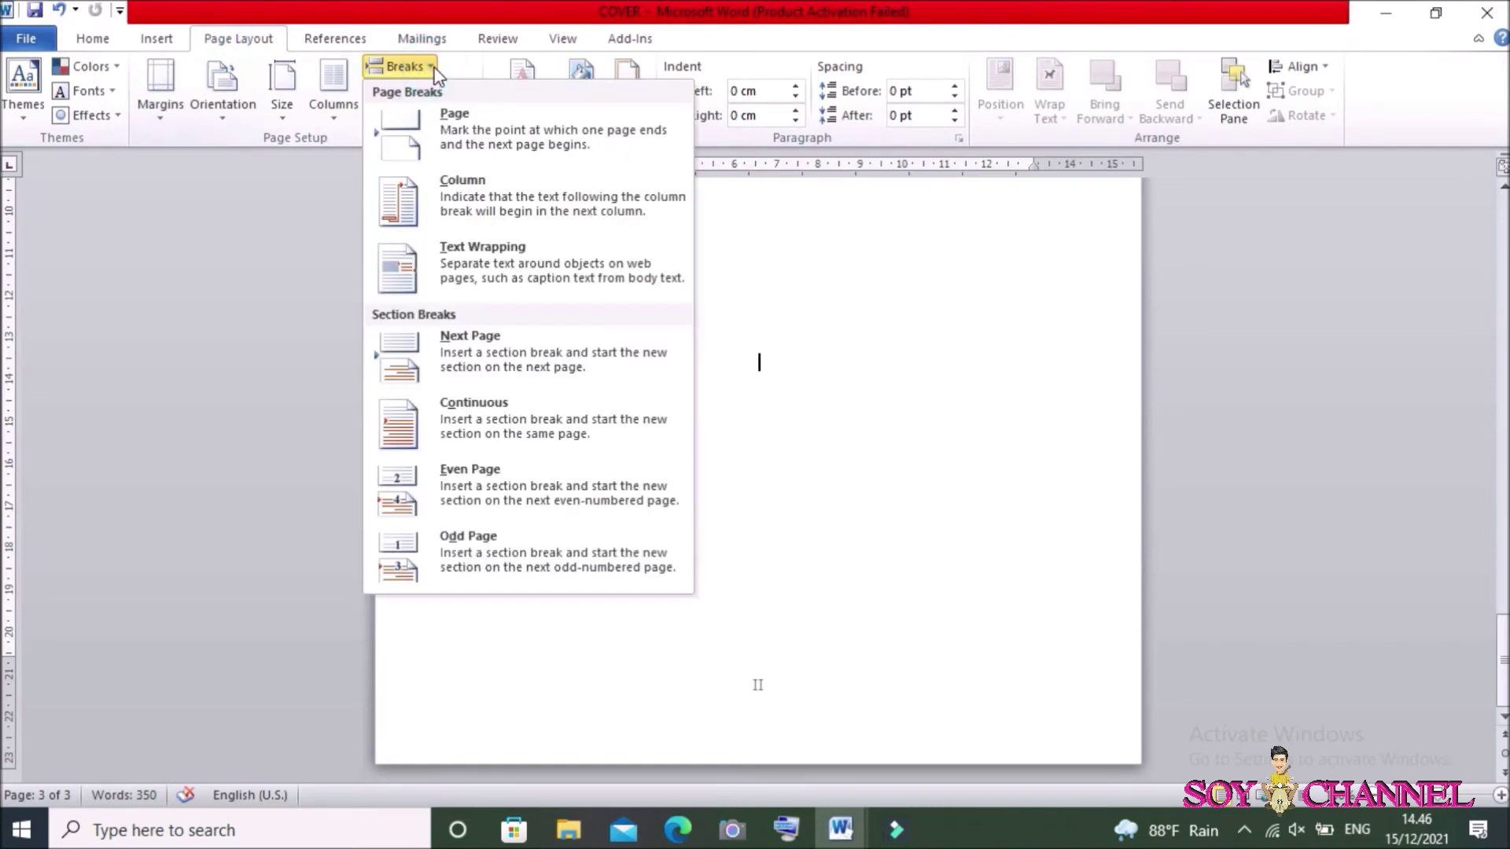
{"action": "left_click", "coordinate": [512, 349]}
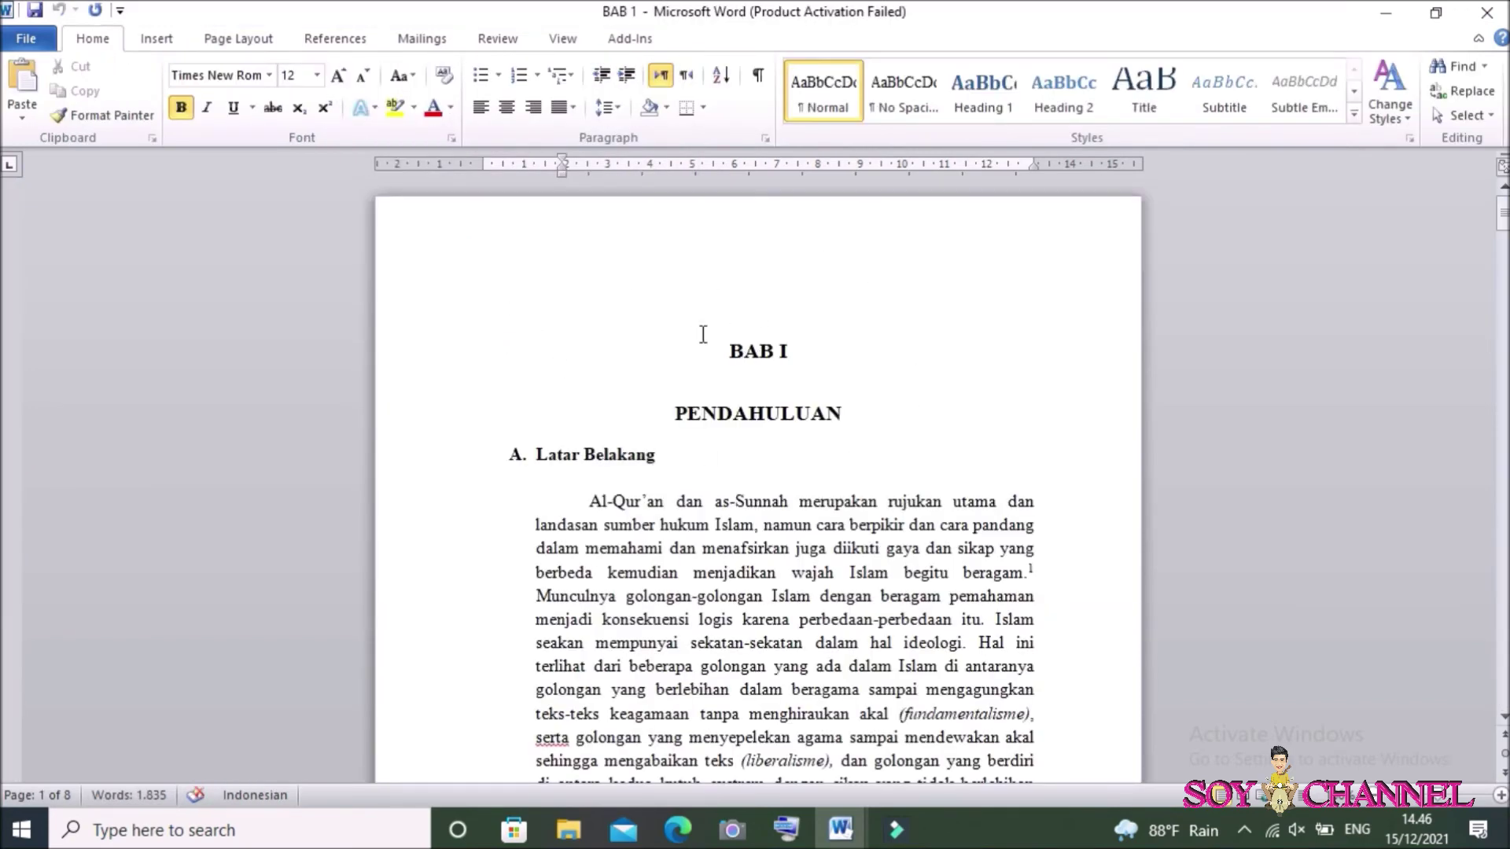
{"action": "left_click_drag", "start_coordinate": [720, 344], "coordinate": [820, 843]}
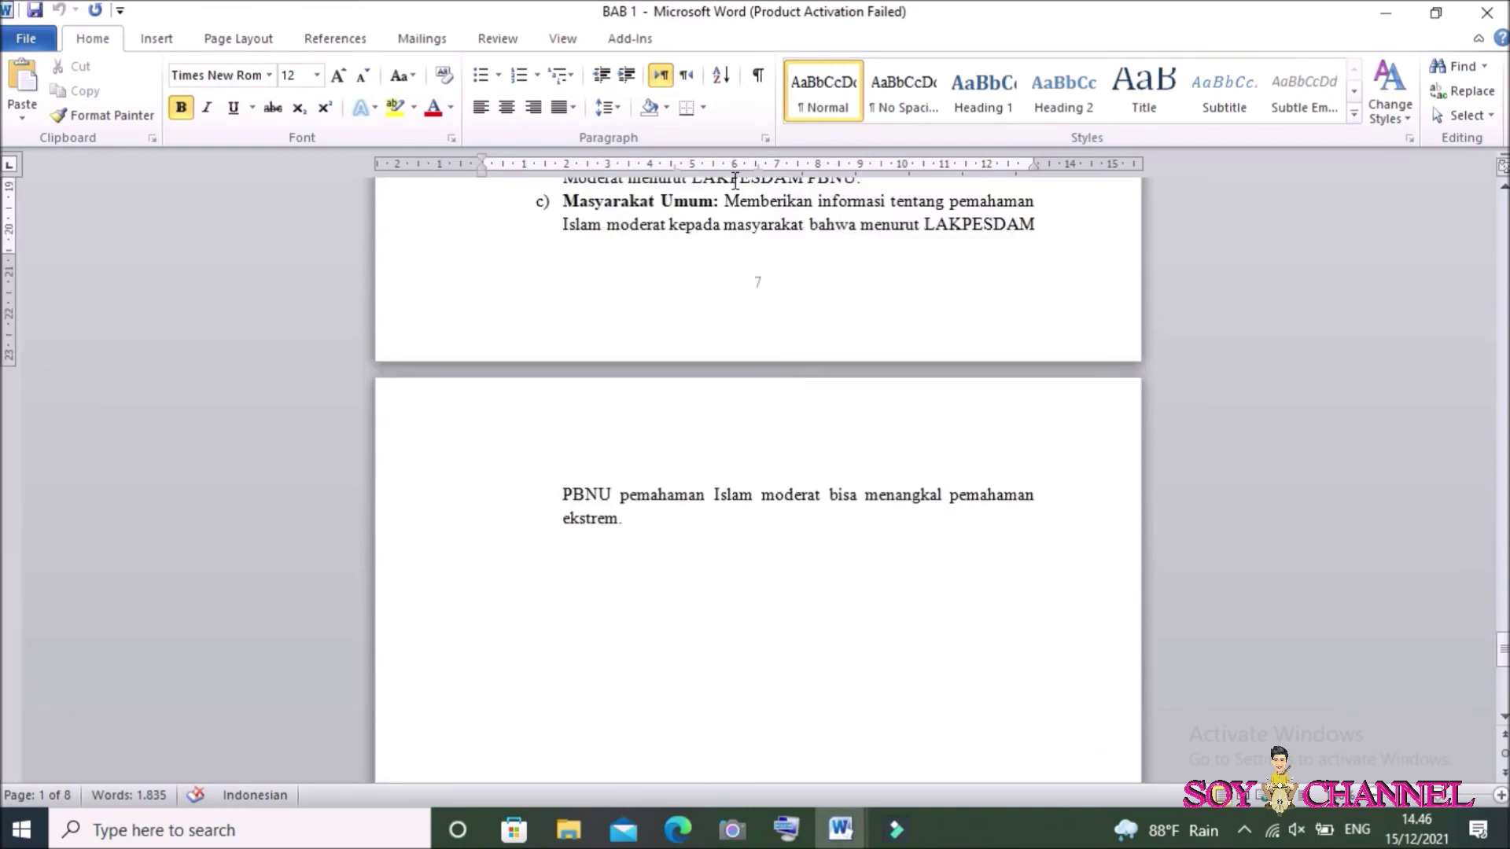
{"action": "left_click_drag", "start_coordinate": [819, 843], "coordinate": [735, 682]}
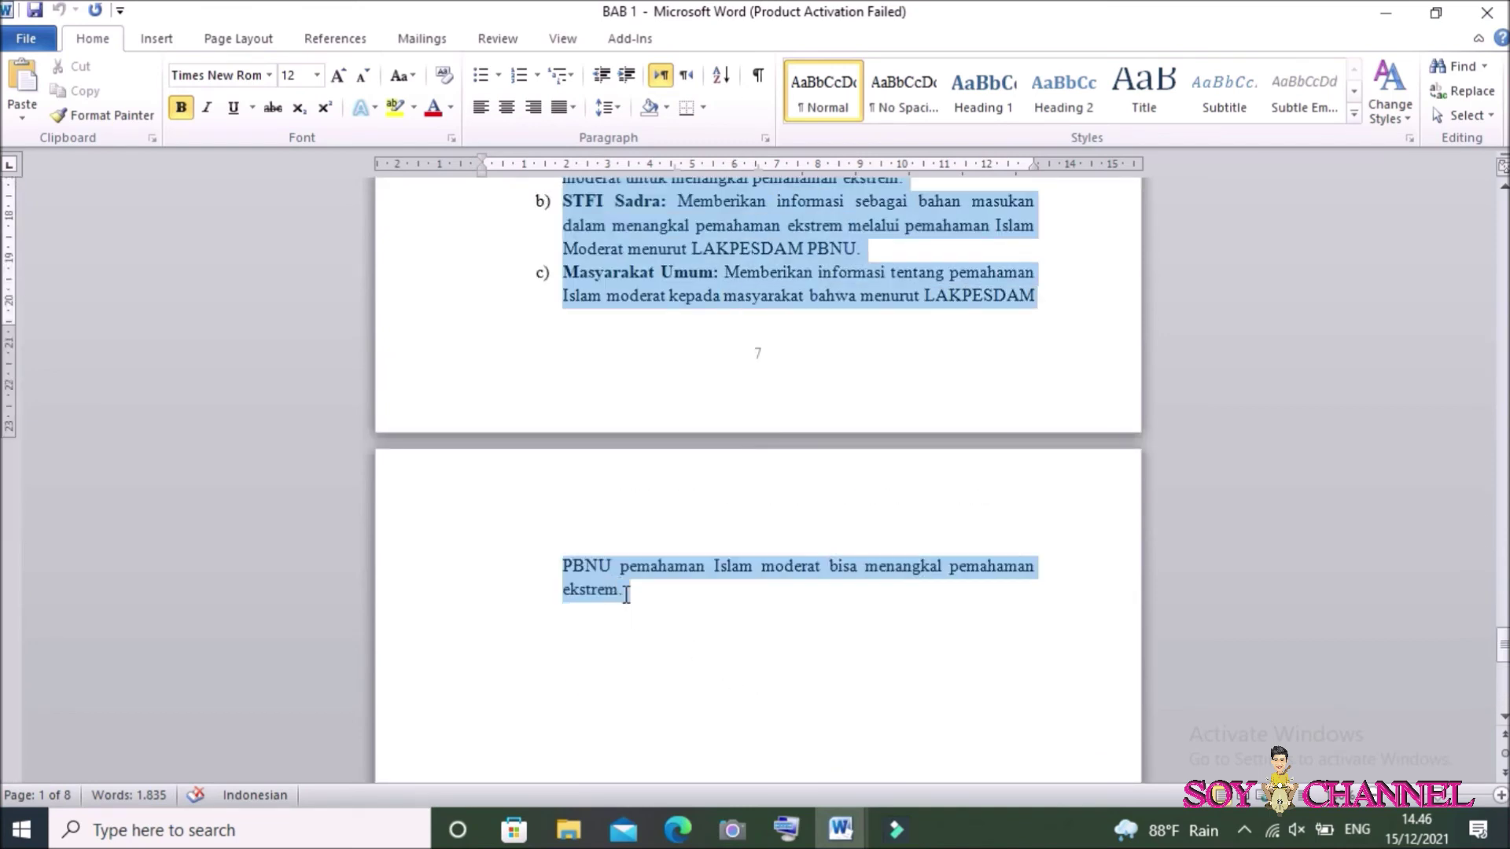
{"action": "right_click", "coordinate": [602, 592]}
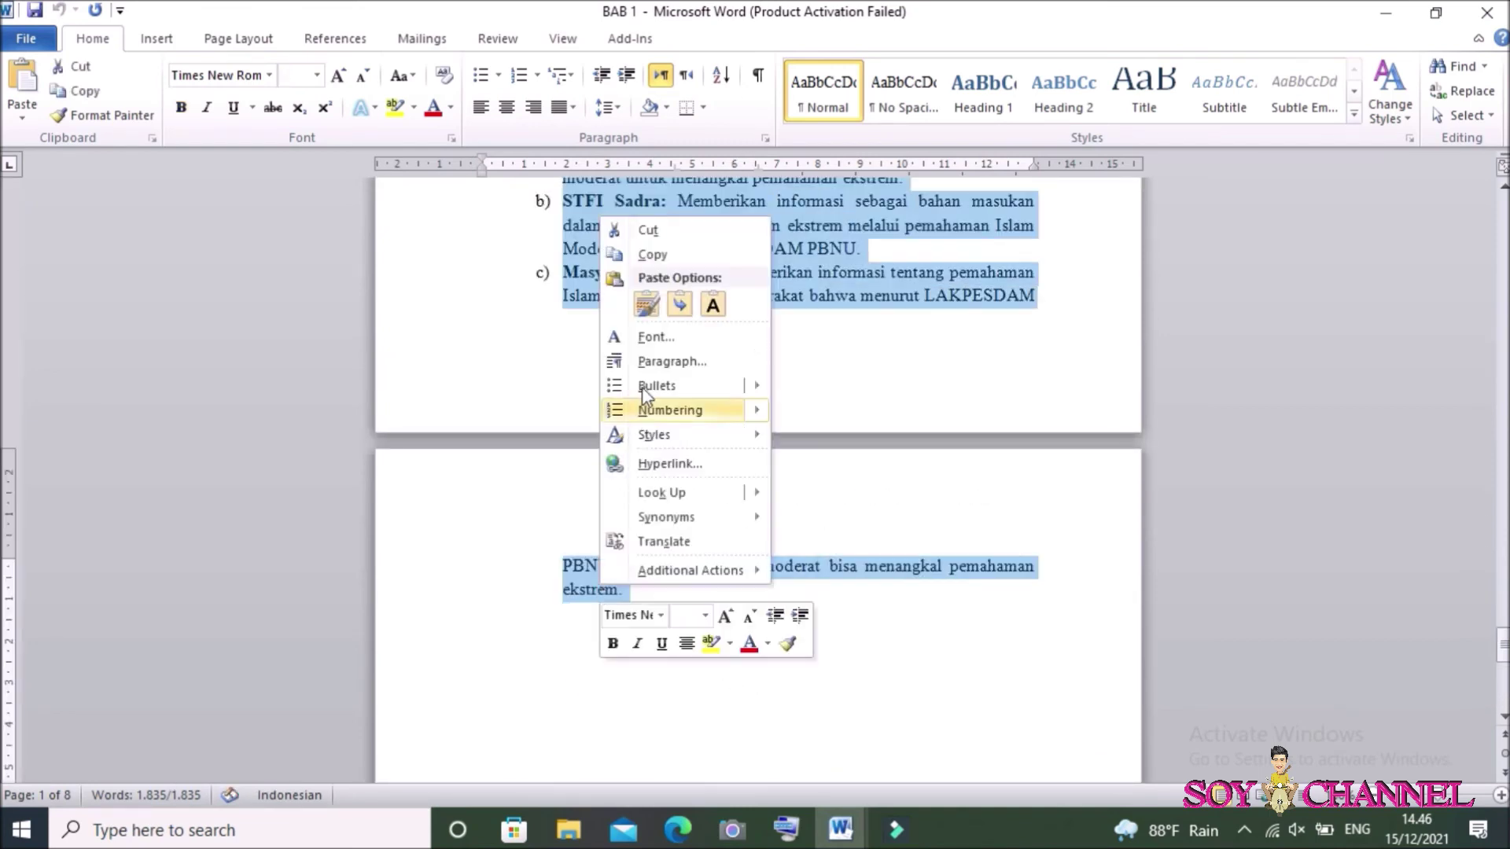
{"action": "left_click", "coordinate": [647, 256]}
{"action": "left_click", "coordinate": [840, 829]}
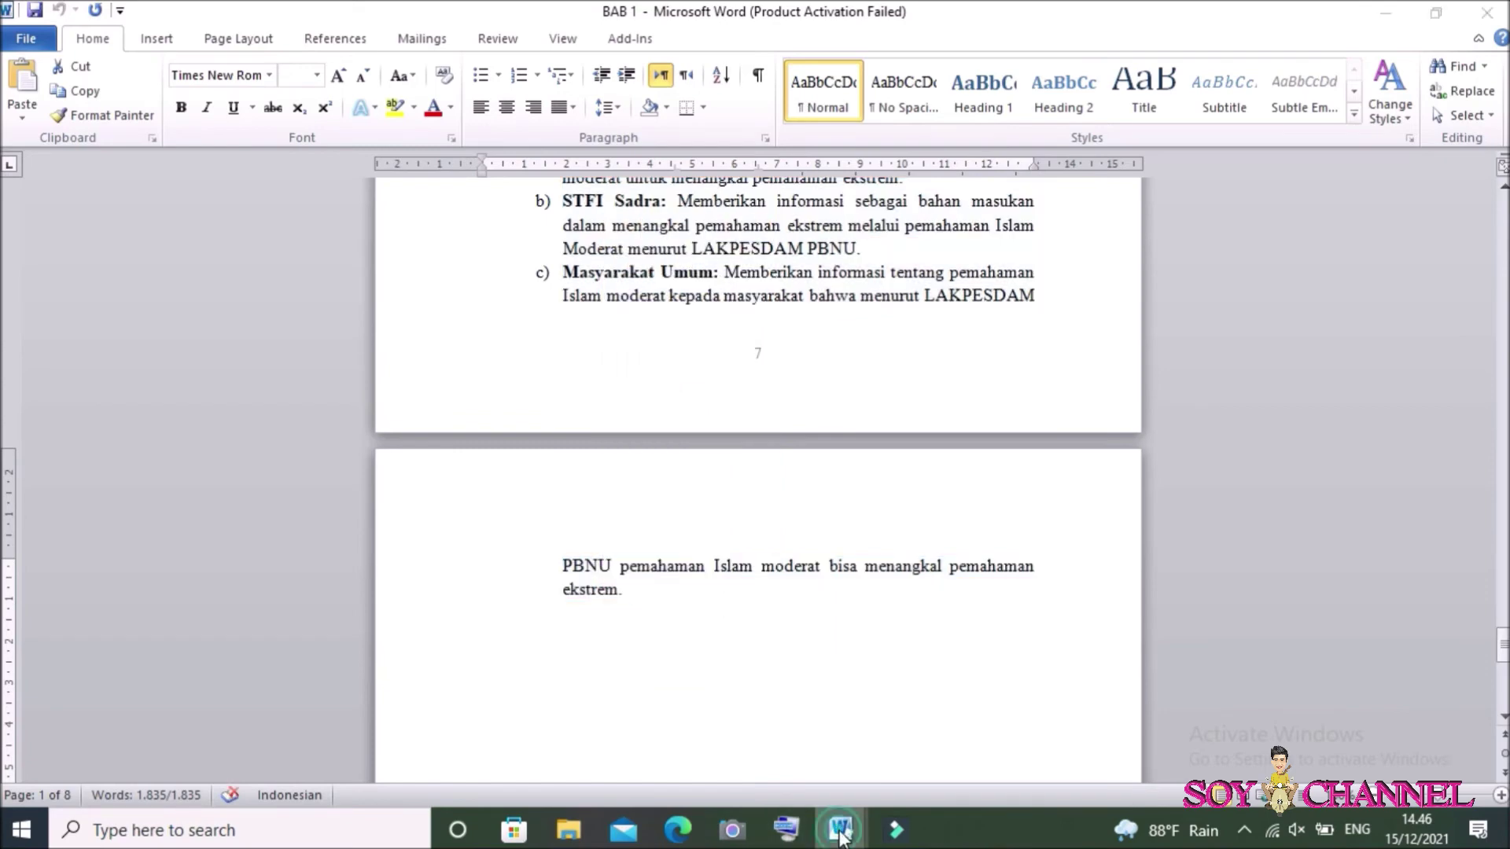
- Paste the BAB I chapter onto COVER's blank page with Keep Source Formatting
{"action": "left_click", "coordinate": [618, 757]}
{"action": "scroll", "coordinate": [724, 586], "scroll_direction": "down", "scroll_amount": 5}
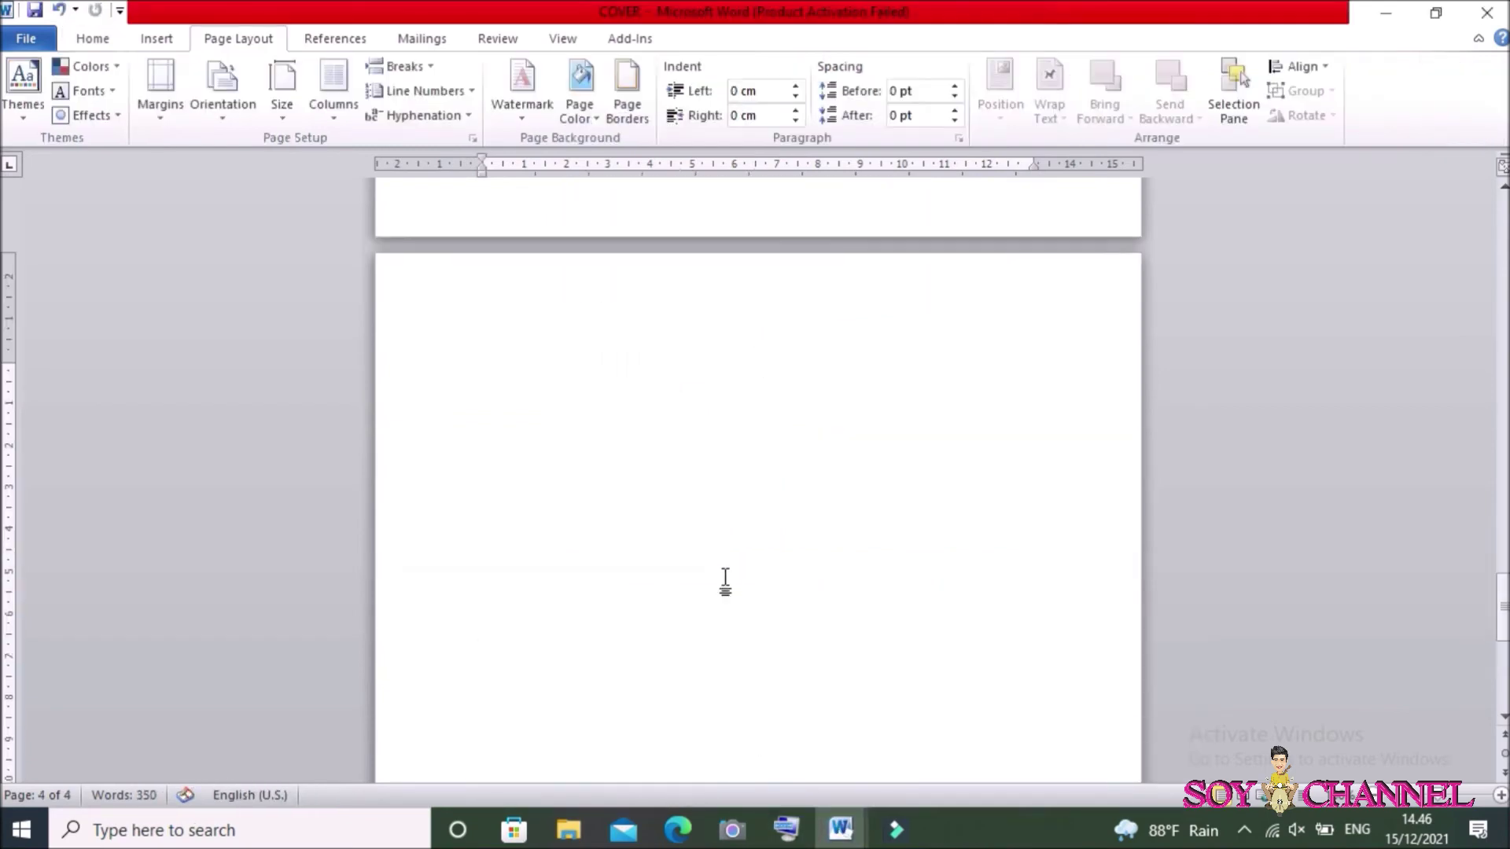
{"action": "right_click", "coordinate": [702, 360]}
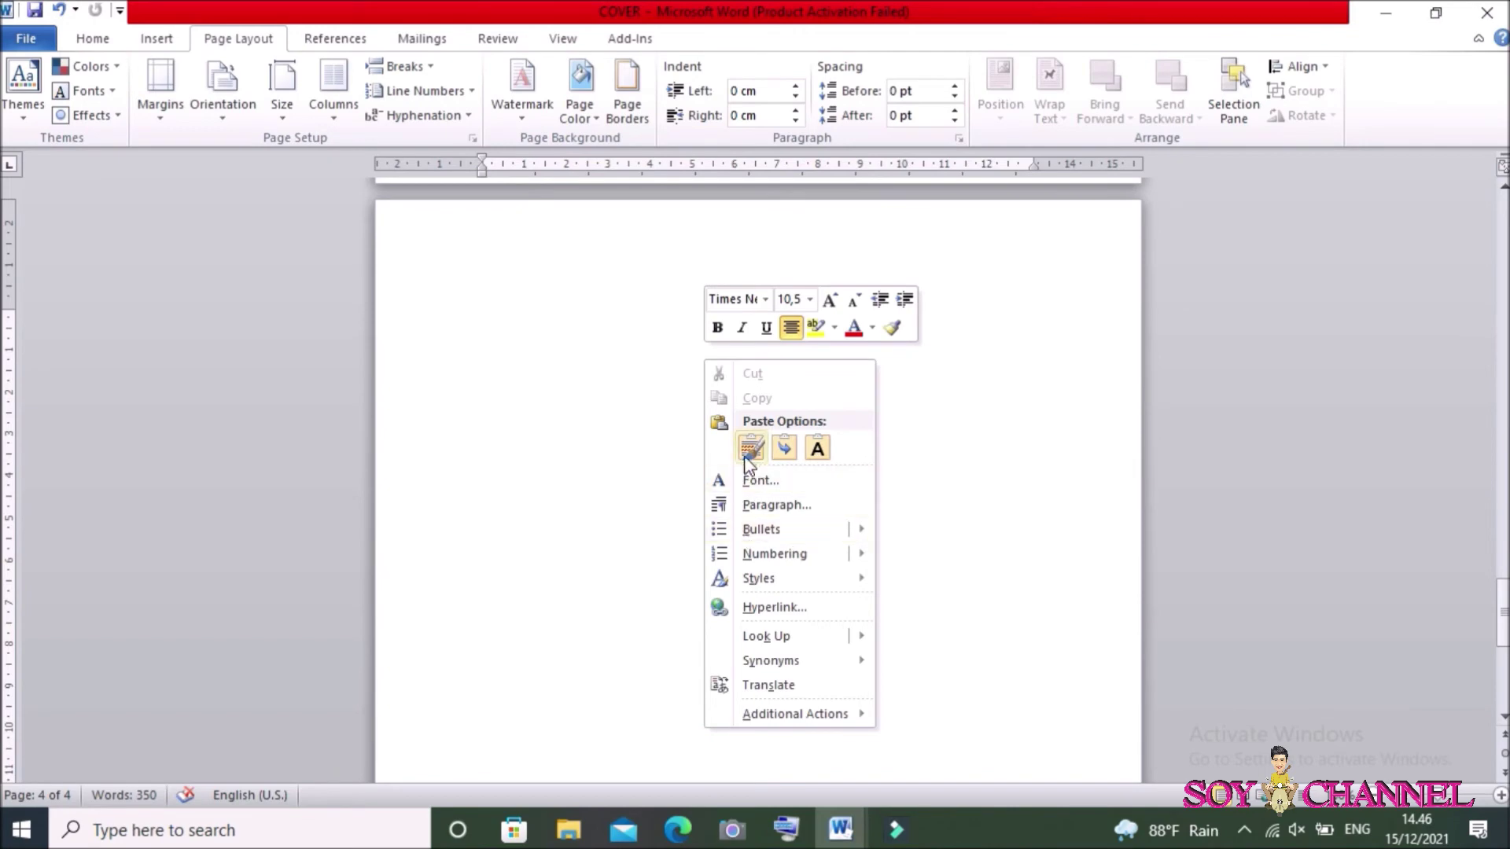
{"action": "left_click", "coordinate": [748, 452]}
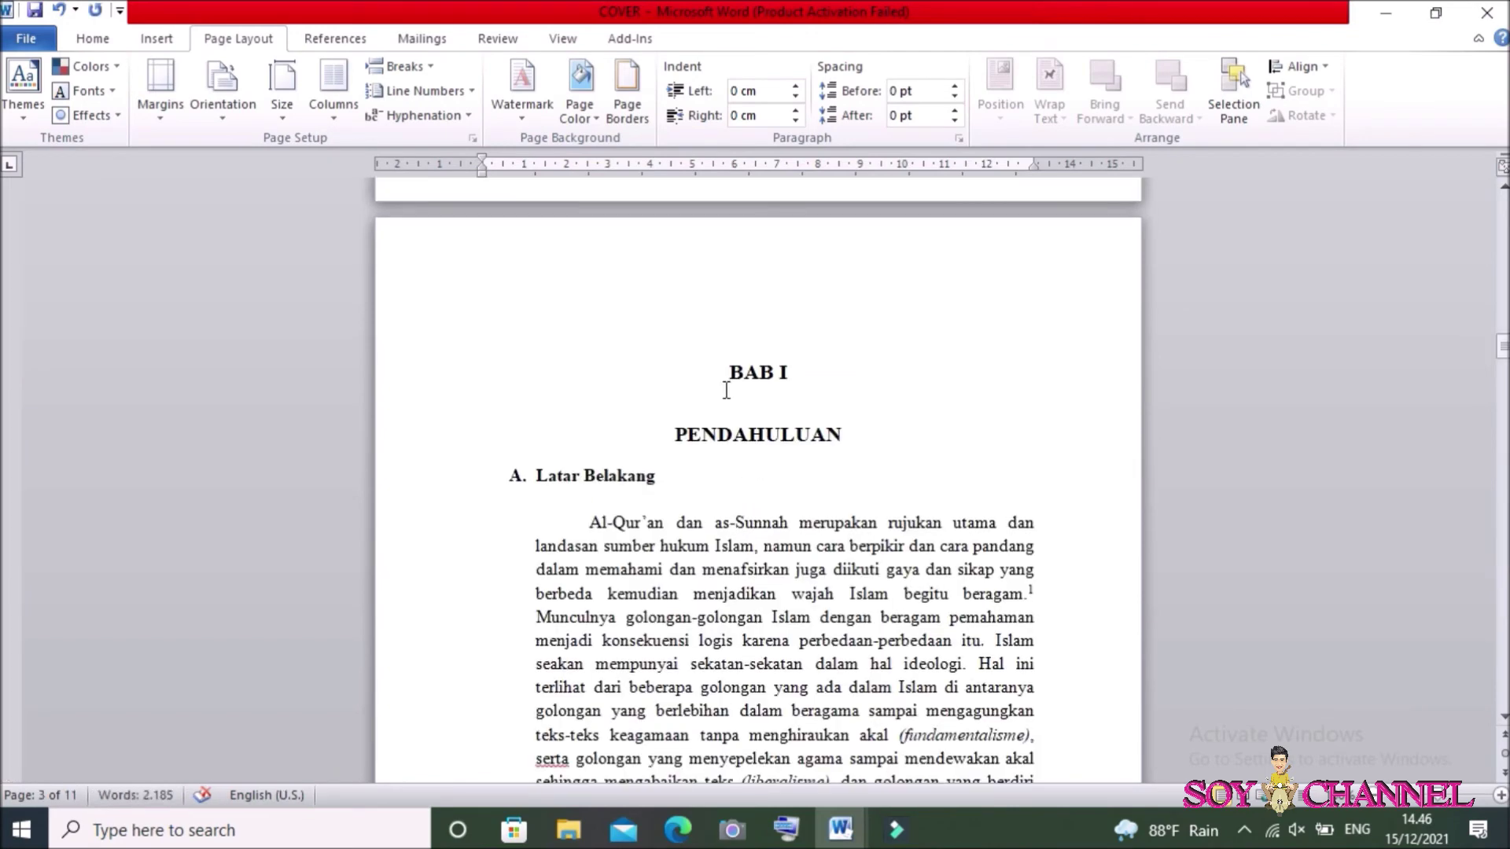
- Scroll through the 11-page document to review the pasted chapter and its footnotes
{"action": "scroll", "coordinate": [727, 391], "scroll_direction": "down", "scroll_amount": 3}
{"action": "scroll", "coordinate": [760, 443], "scroll_direction": "down", "scroll_amount": 3}
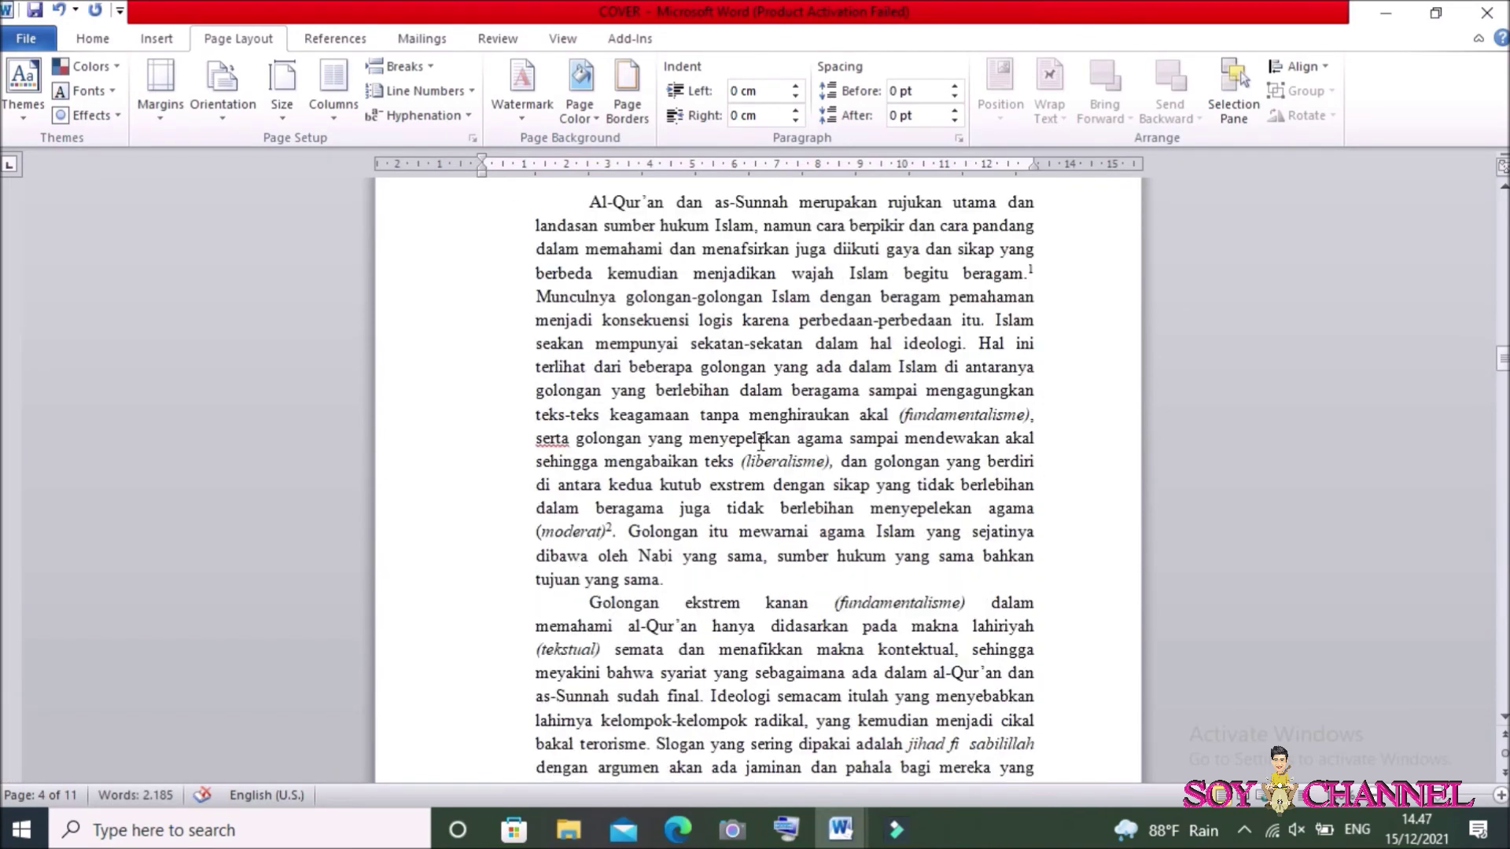
{"action": "scroll", "coordinate": [811, 428], "scroll_direction": "down", "scroll_amount": 6}
{"action": "scroll", "coordinate": [937, 482], "scroll_direction": "down", "scroll_amount": 3}
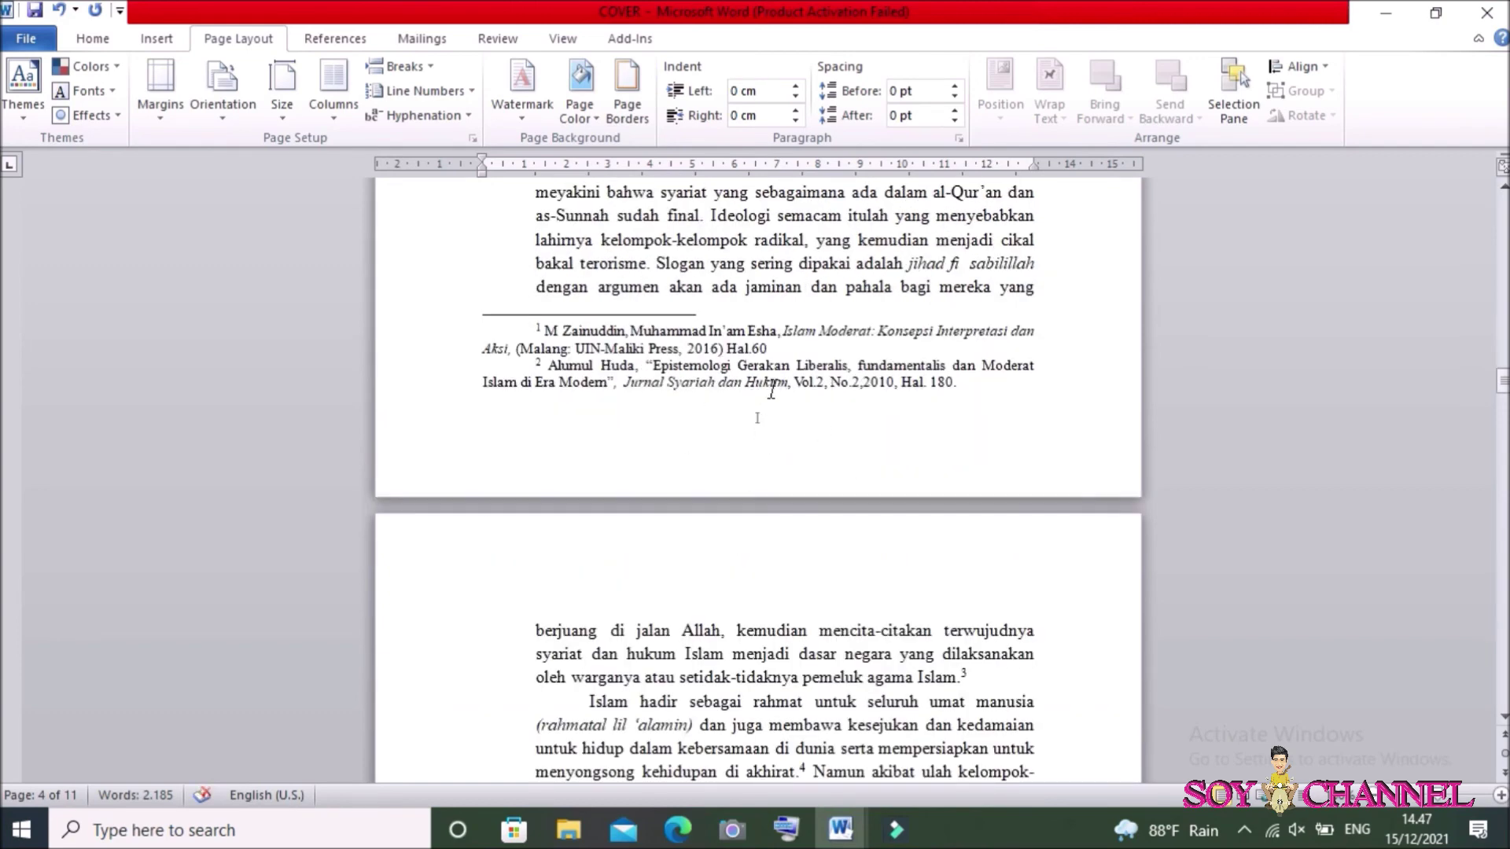
{"action": "scroll", "coordinate": [724, 380], "scroll_direction": "down", "scroll_amount": 4}
{"action": "scroll", "coordinate": [754, 425], "scroll_direction": "down", "scroll_amount": 5}
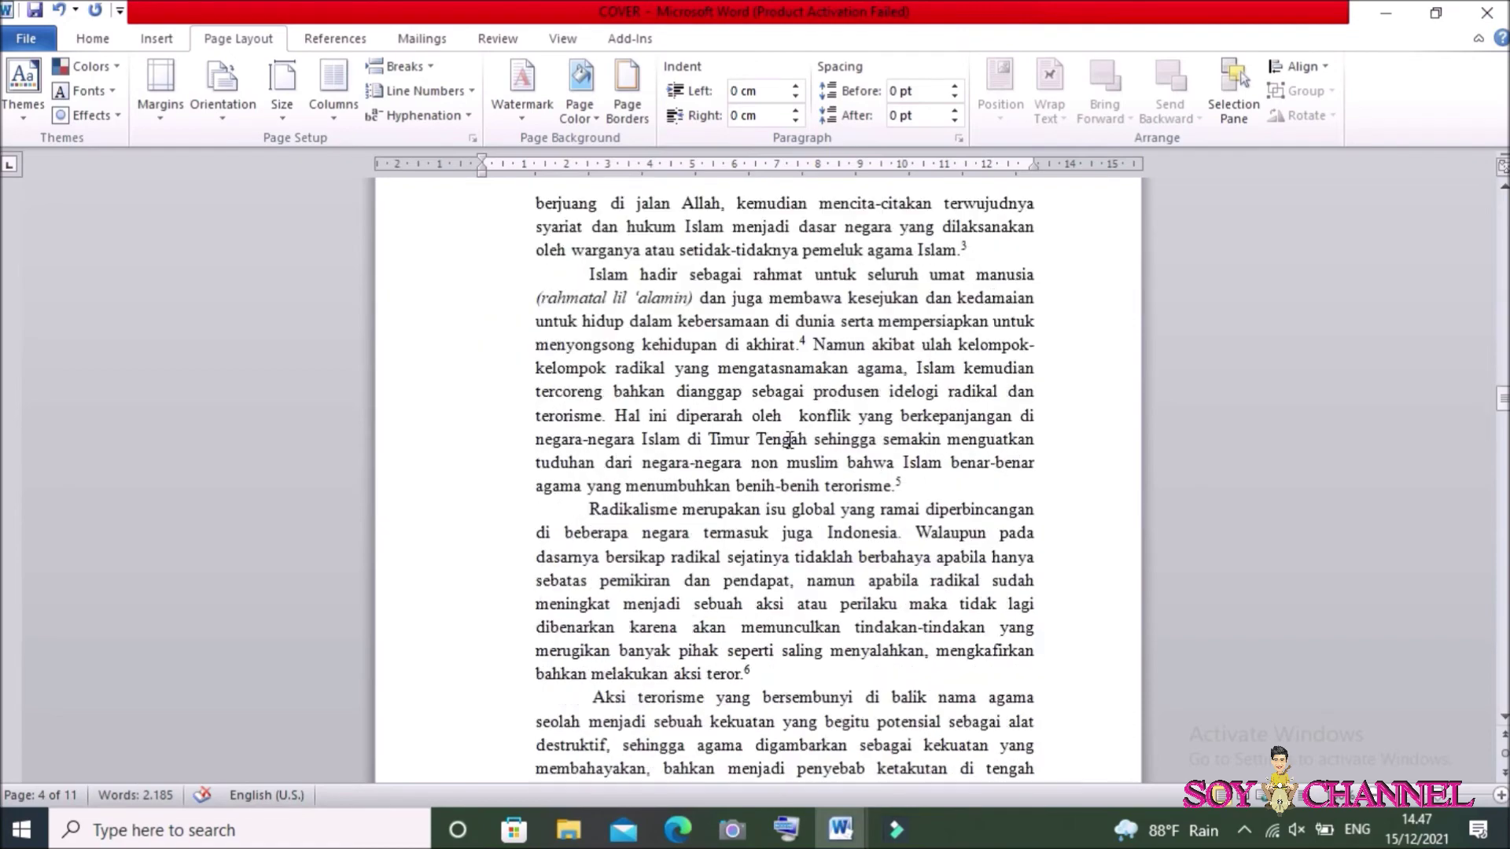
{"action": "scroll", "coordinate": [787, 464], "scroll_direction": "down", "scroll_amount": 9}
{"action": "scroll", "coordinate": [813, 501], "scroll_direction": "down", "scroll_amount": 2}
{"action": "scroll", "coordinate": [739, 468], "scroll_direction": "up", "scroll_amount": 3}
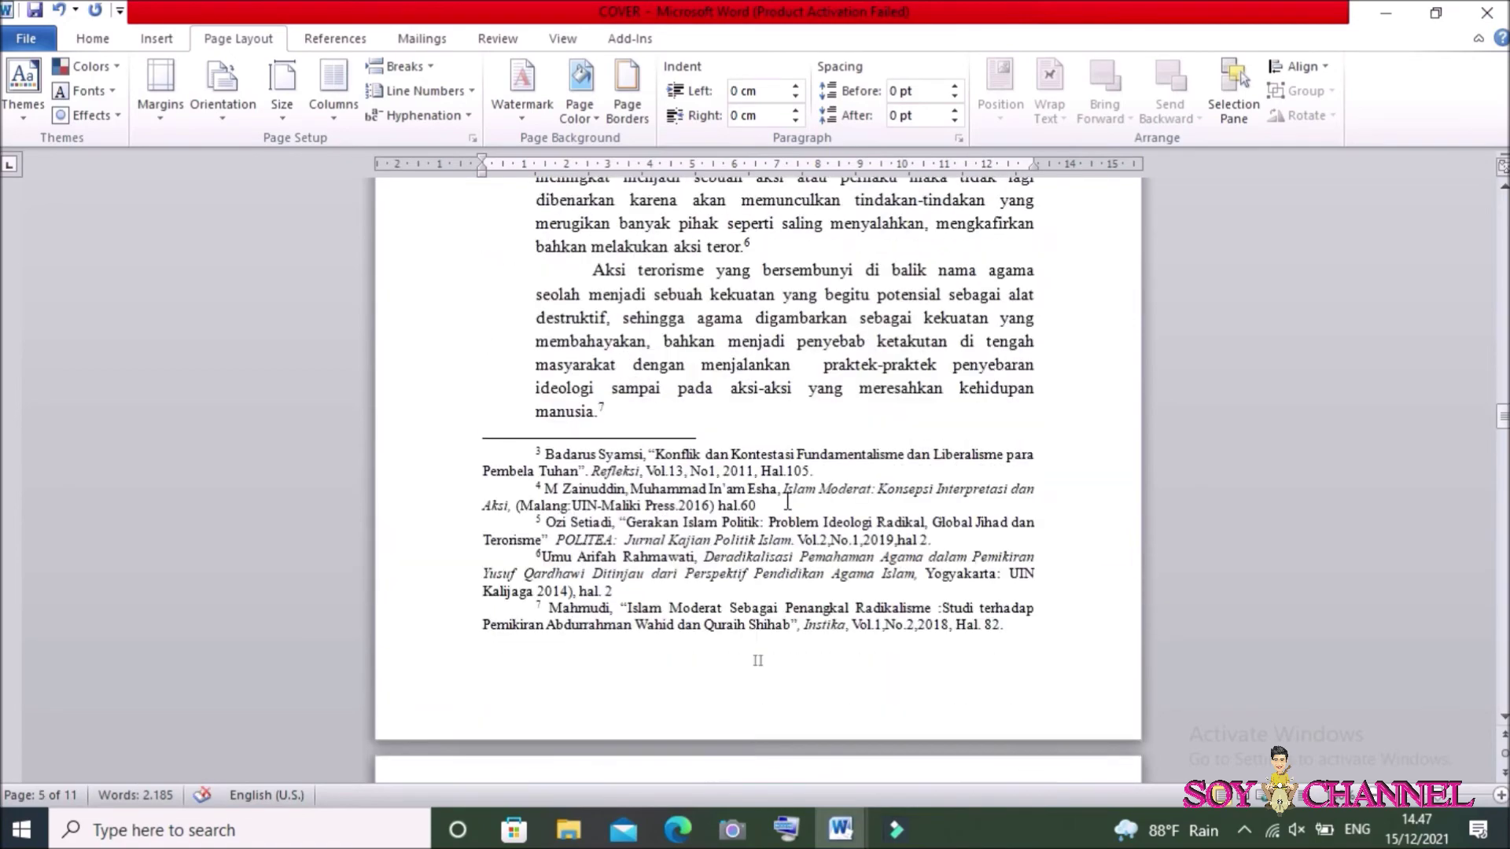
{"action": "scroll", "coordinate": [786, 500], "scroll_direction": "up", "scroll_amount": 3}
{"action": "scroll", "coordinate": [787, 500], "scroll_direction": "up", "scroll_amount": 3}
{"action": "scroll", "coordinate": [775, 543], "scroll_direction": "up", "scroll_amount": 2}
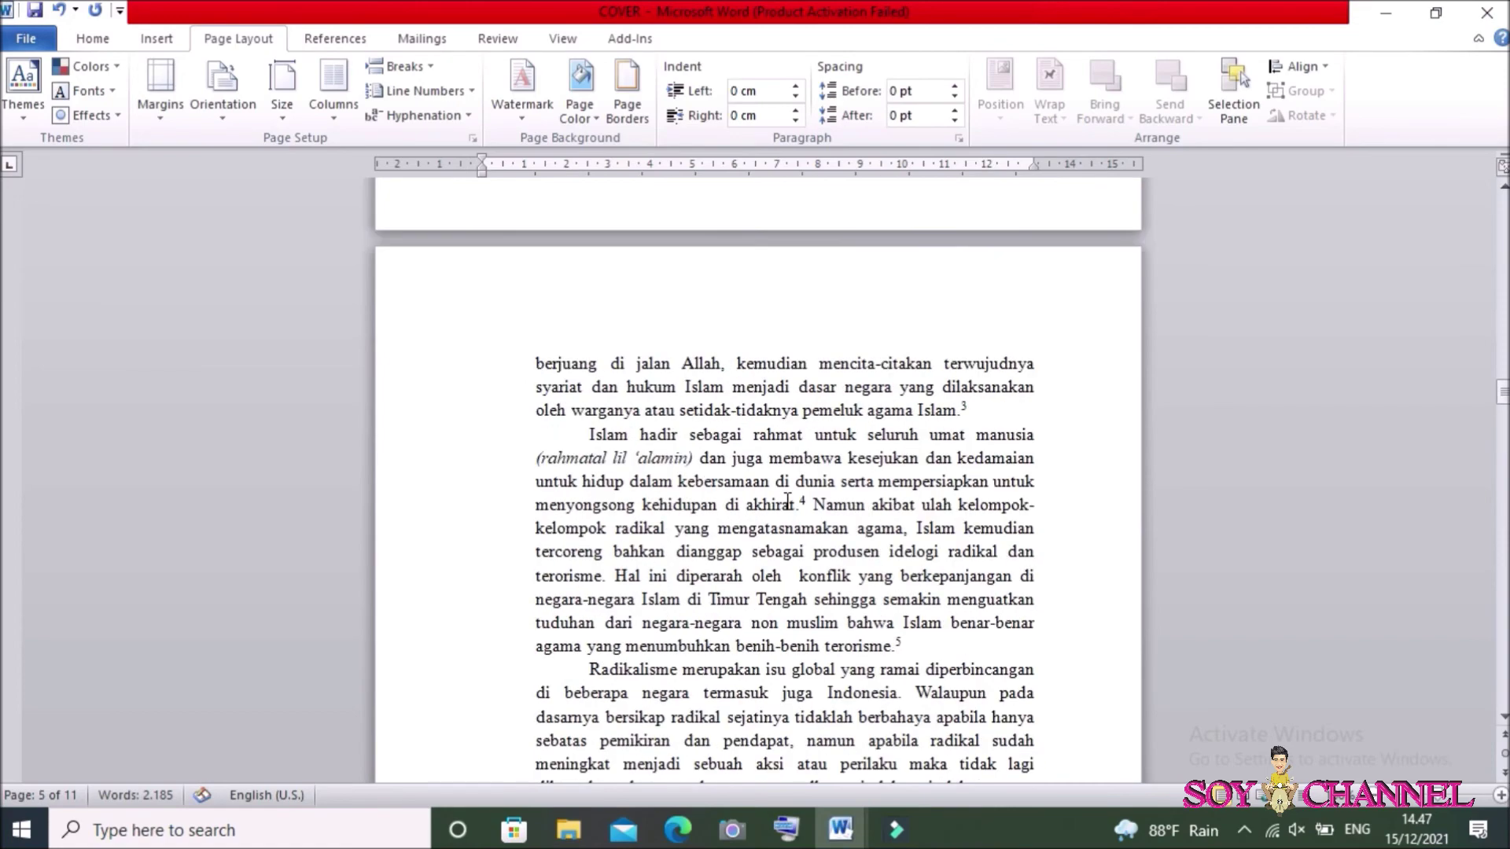
{"action": "scroll", "coordinate": [763, 586], "scroll_direction": "up", "scroll_amount": 7}
{"action": "scroll", "coordinate": [795, 605], "scroll_direction": "down", "scroll_amount": 2}
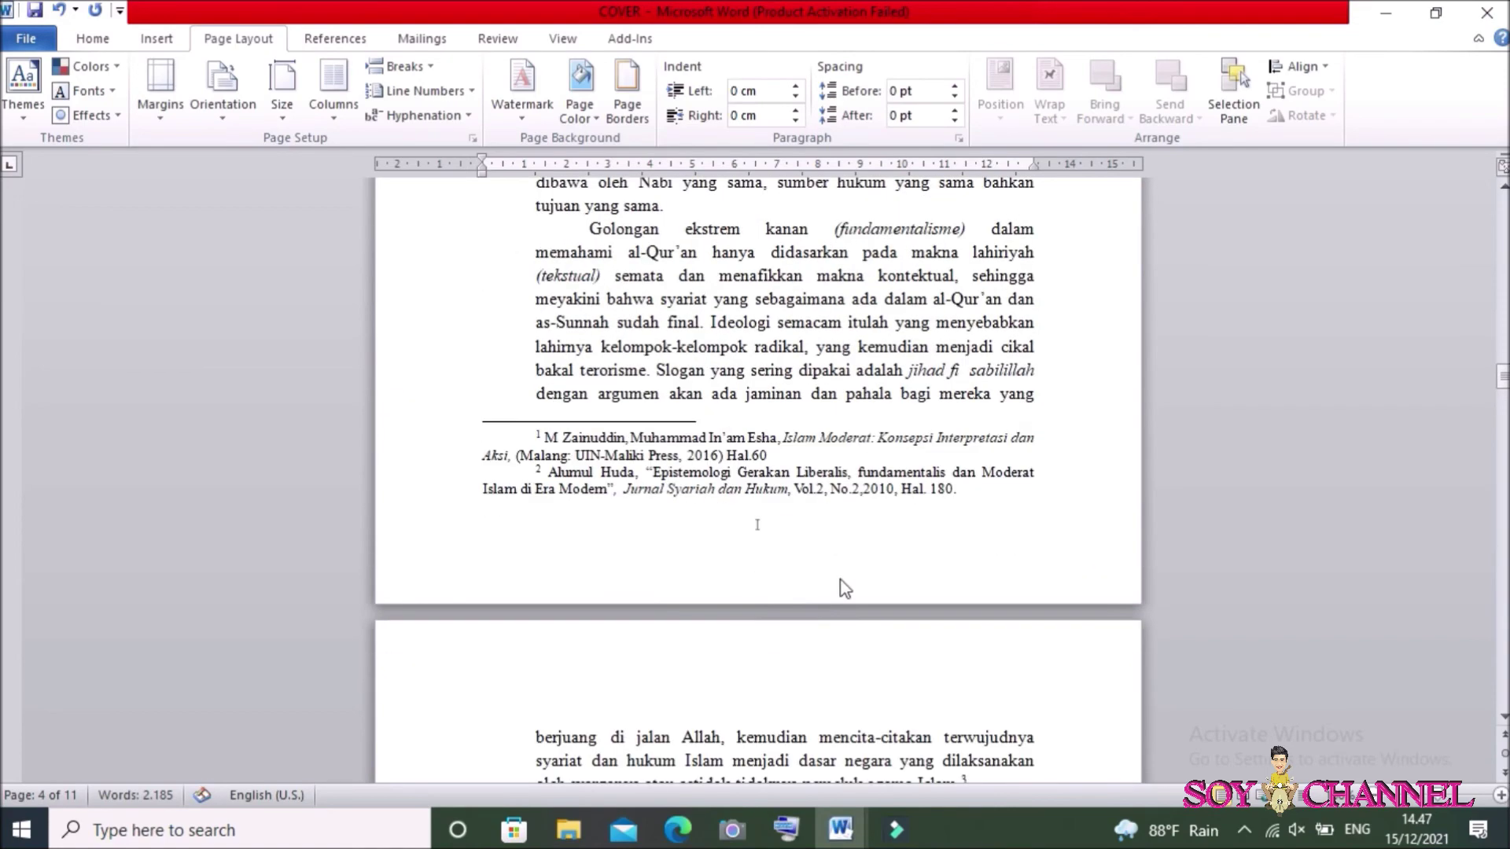
- Set the BAB I footer page numbers to Arabic 1, 2, 3 format, starting at 1
{"action": "double_click", "coordinate": [766, 529]}
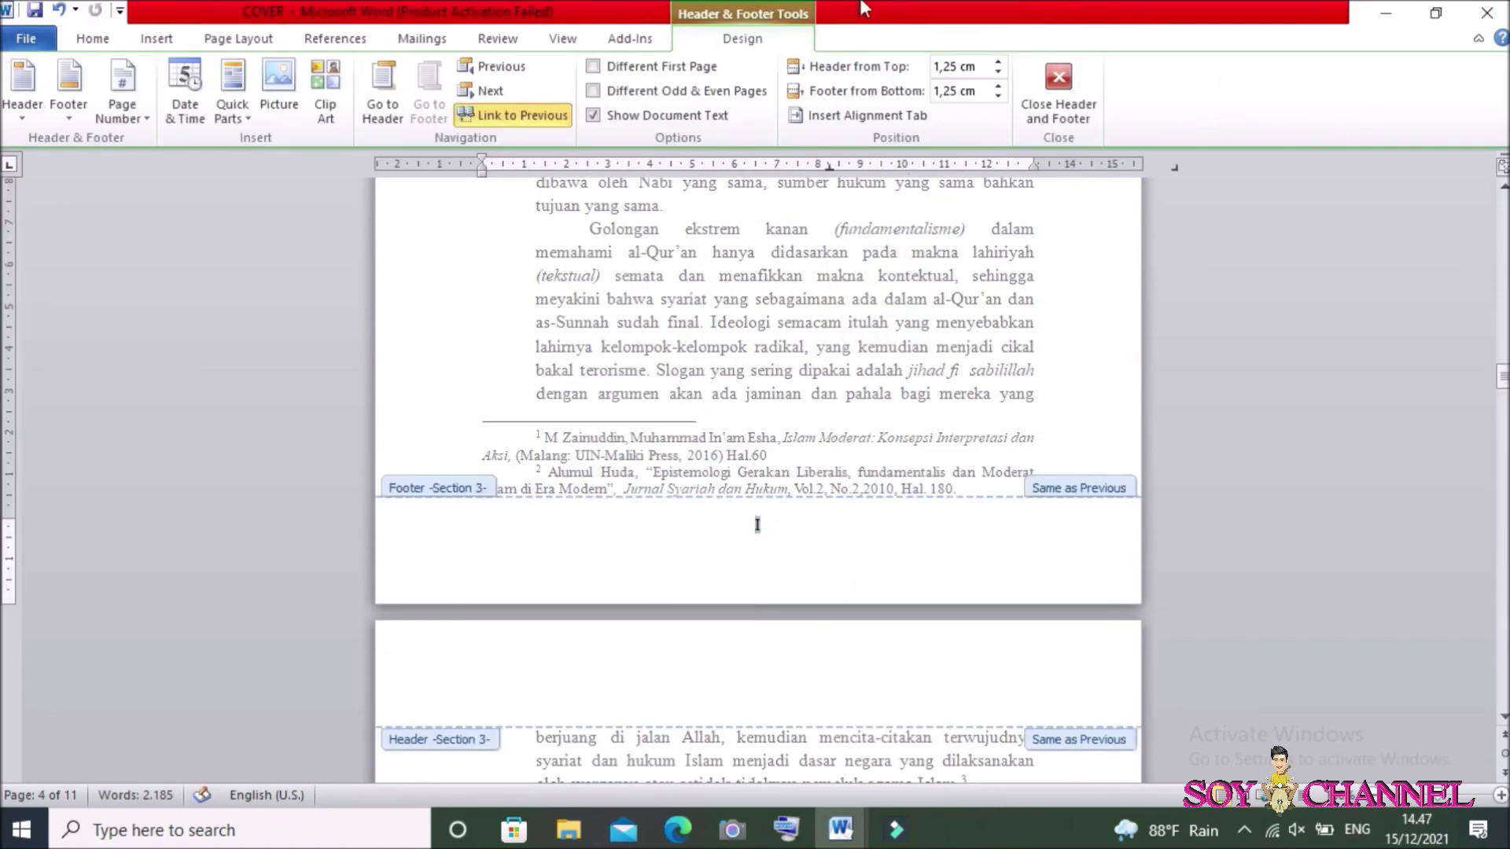
{"action": "left_click", "coordinate": [134, 114]}
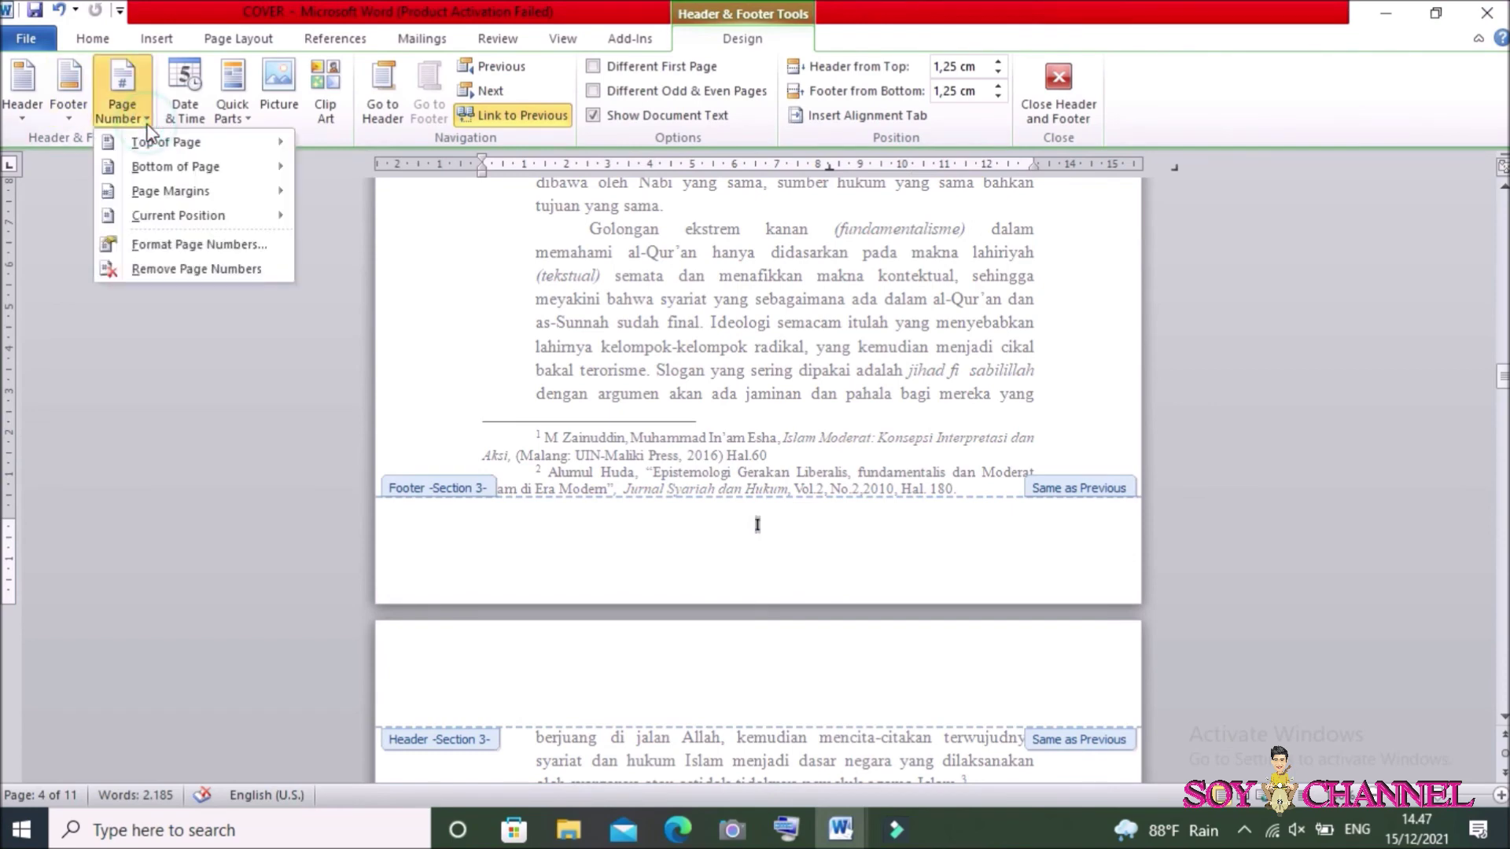
{"action": "left_click", "coordinate": [199, 244]}
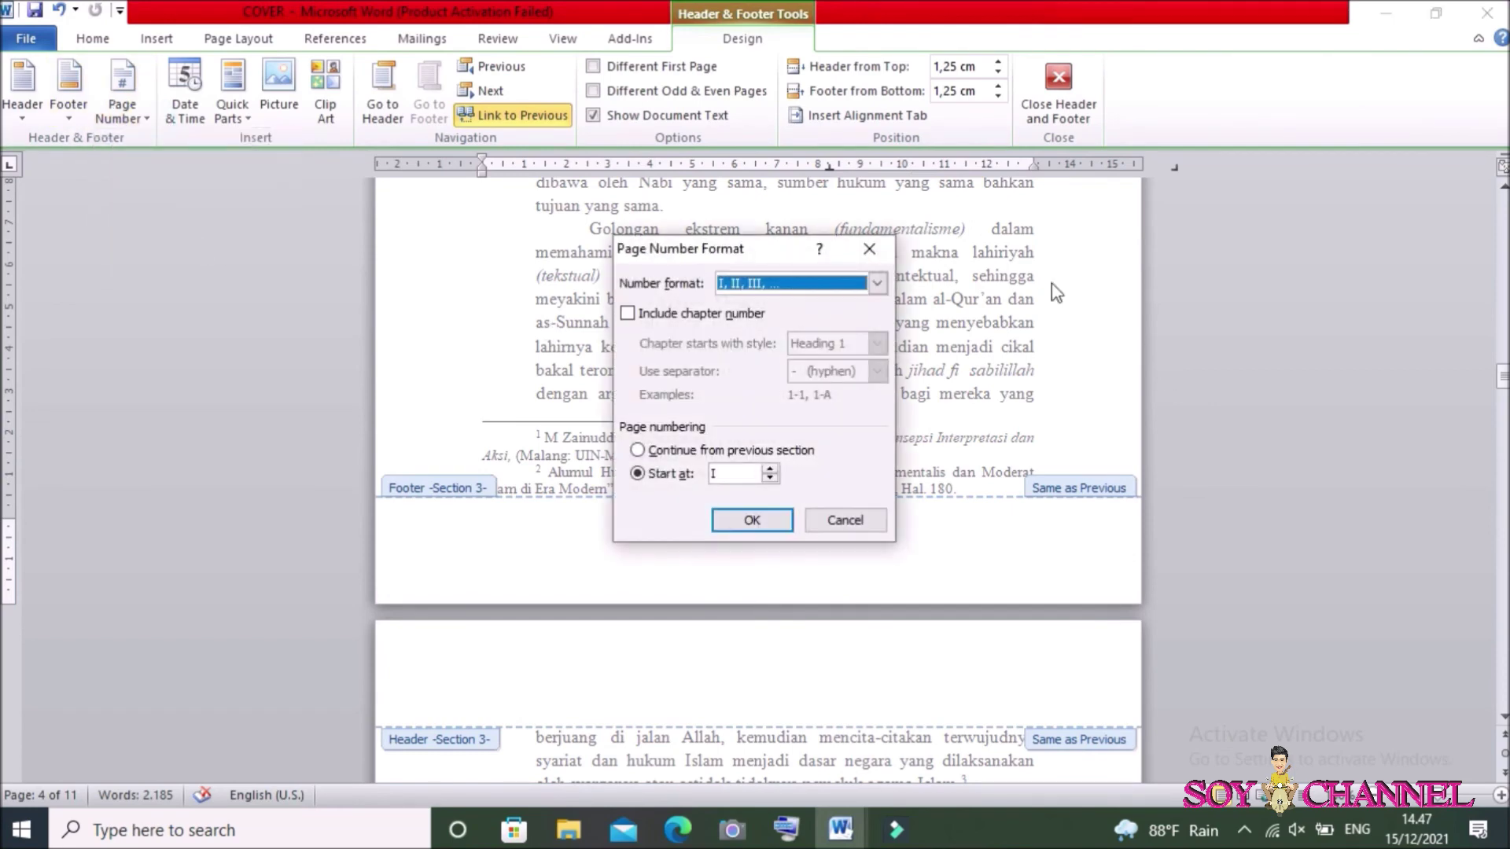
{"action": "left_click", "coordinate": [876, 283]}
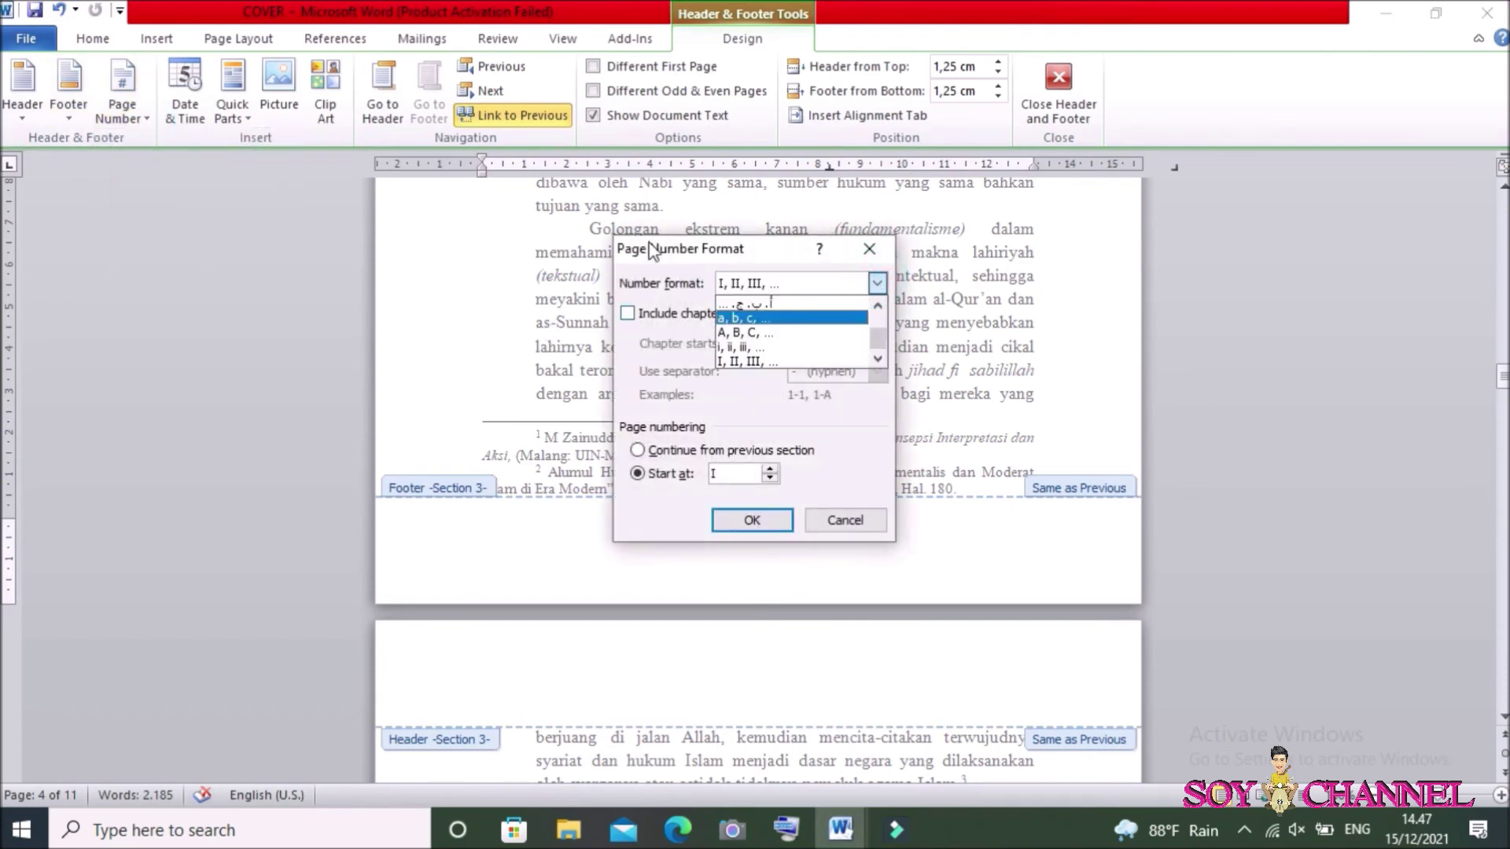
{"action": "scroll", "coordinate": [775, 340], "scroll_direction": "up", "scroll_amount": 1}
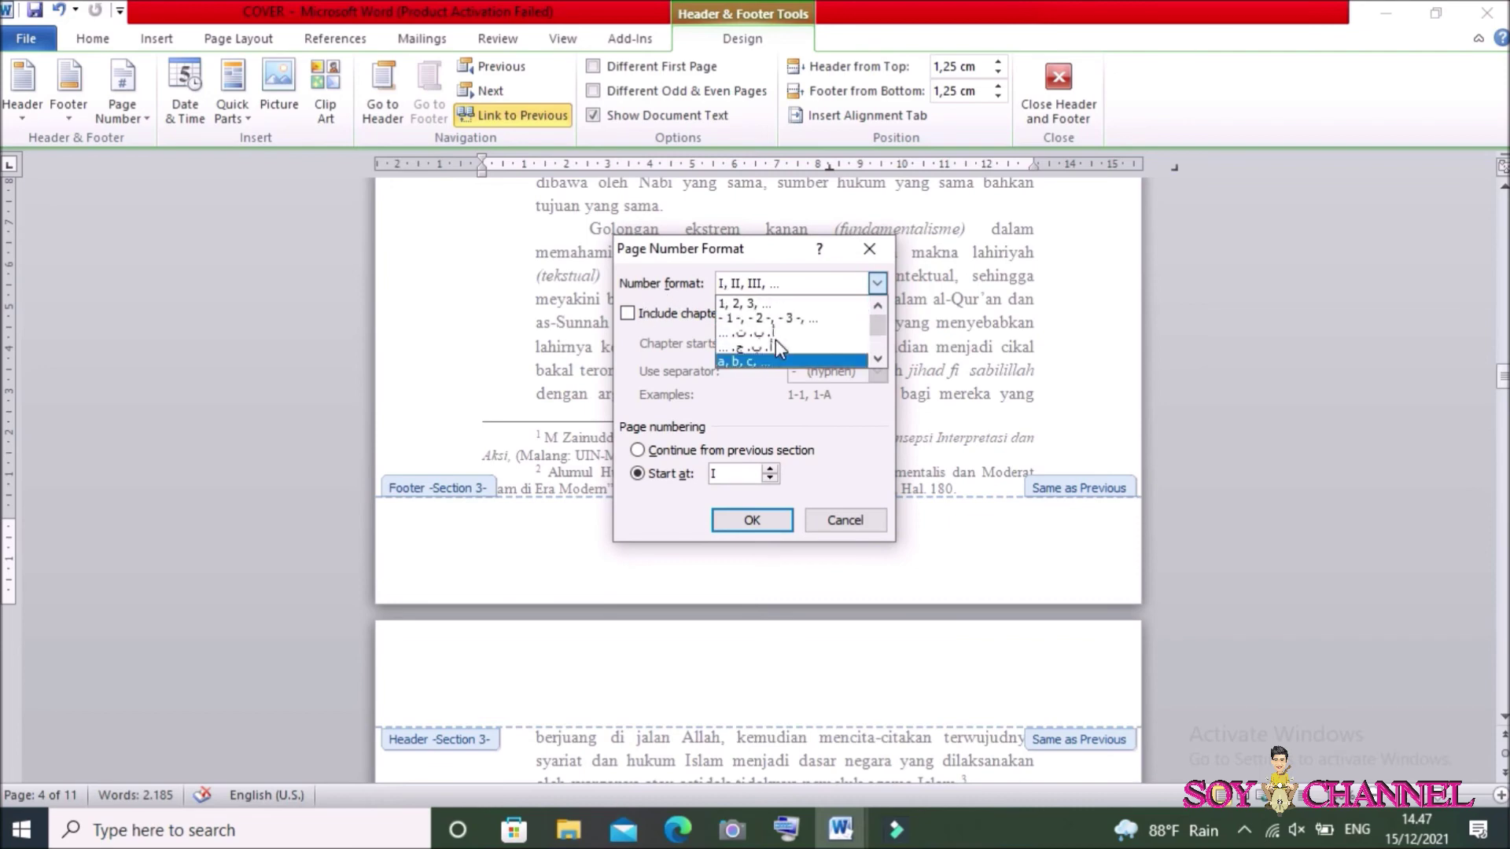
{"action": "left_click", "coordinate": [759, 303]}
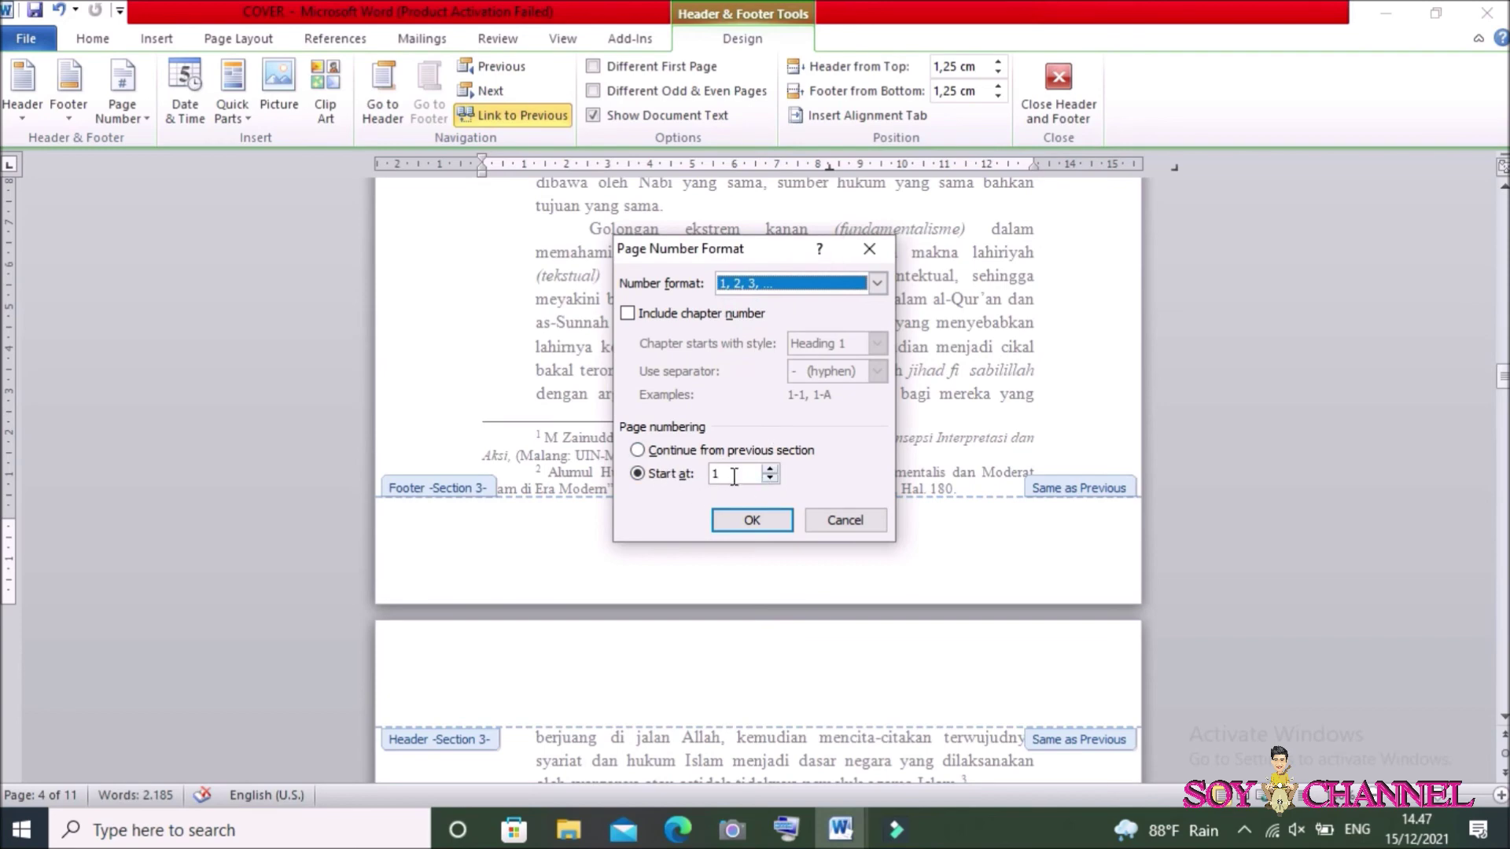
{"action": "left_click", "coordinate": [758, 521]}
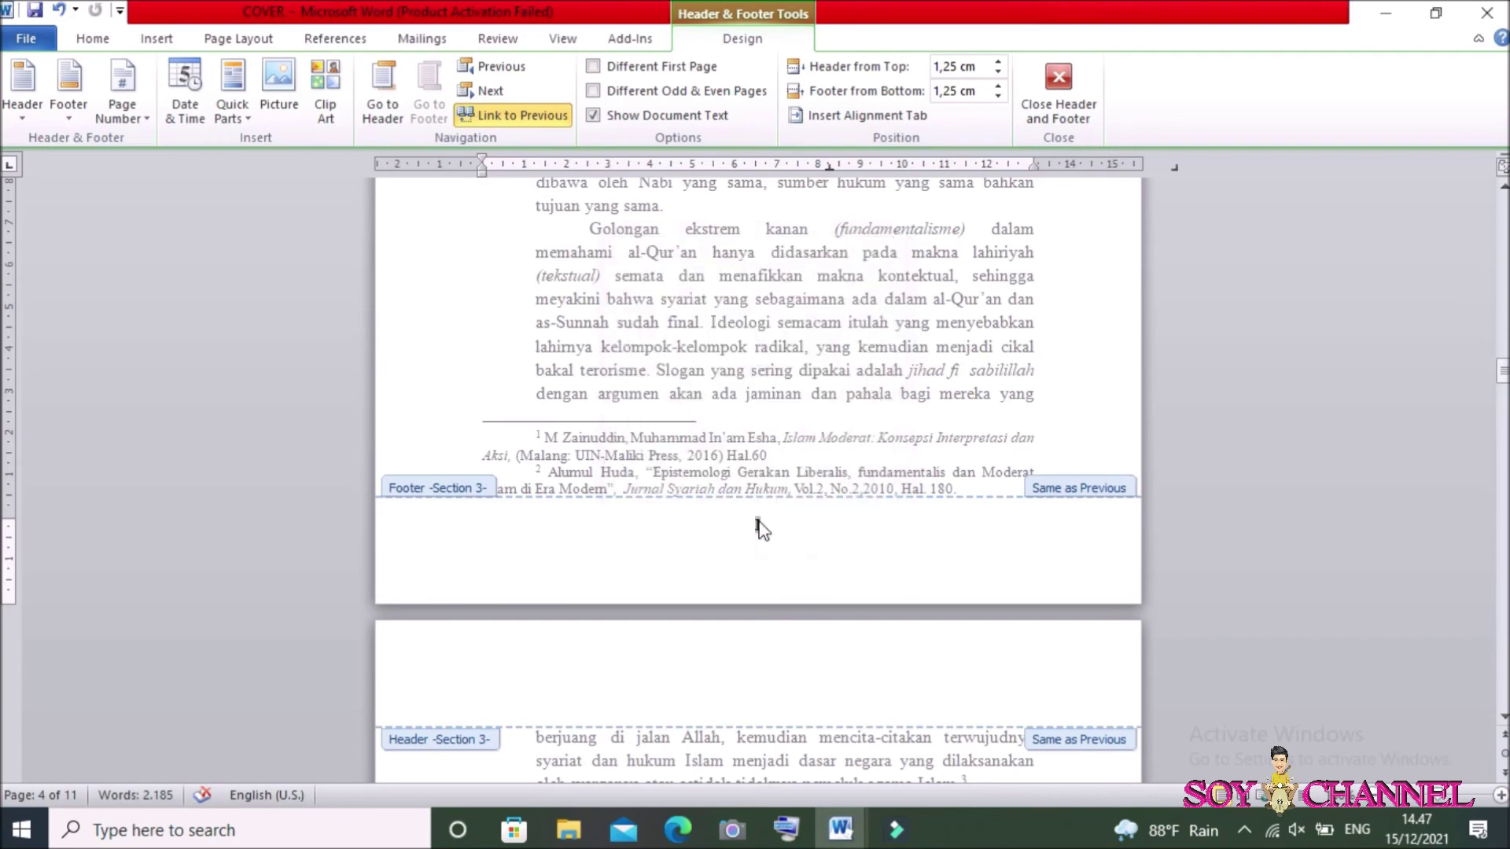
{"action": "scroll", "coordinate": [758, 535], "scroll_direction": "up", "scroll_amount": 3}
- Close the footer and check the cover has no number while chapter pages read 1, 2
{"action": "left_click", "coordinate": [775, 550]}
{"action": "scroll", "coordinate": [1001, 364], "scroll_direction": "up", "scroll_amount": 5}
{"action": "scroll", "coordinate": [1078, 371], "scroll_direction": "up", "scroll_amount": 4}
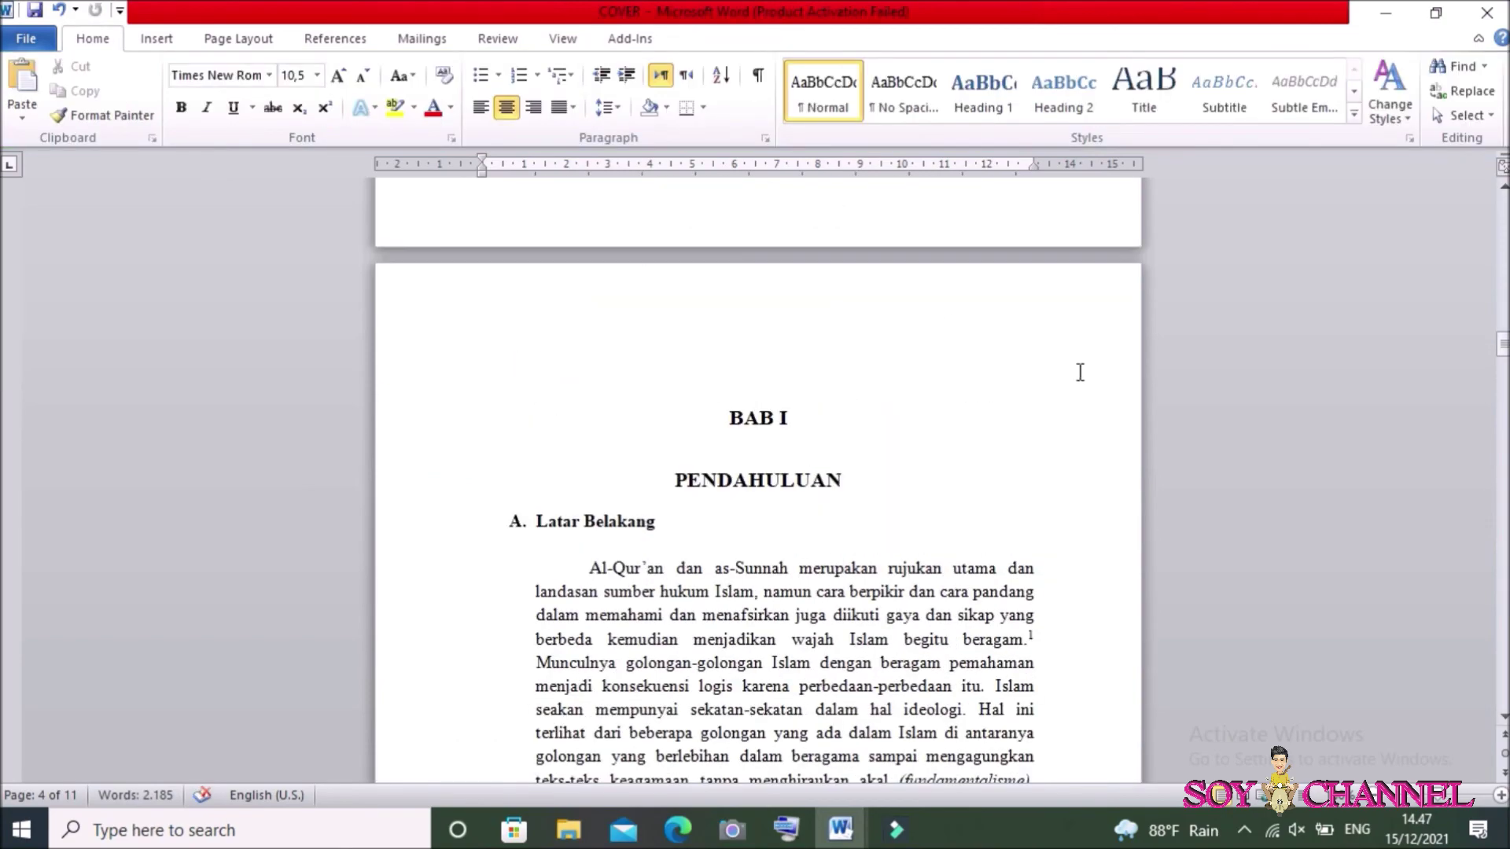
{"action": "scroll", "coordinate": [1053, 443], "scroll_direction": "down", "scroll_amount": 5}
{"action": "scroll", "coordinate": [1053, 442], "scroll_direction": "down", "scroll_amount": 3}
{"action": "scroll", "coordinate": [775, 330], "scroll_direction": "down", "scroll_amount": 6}
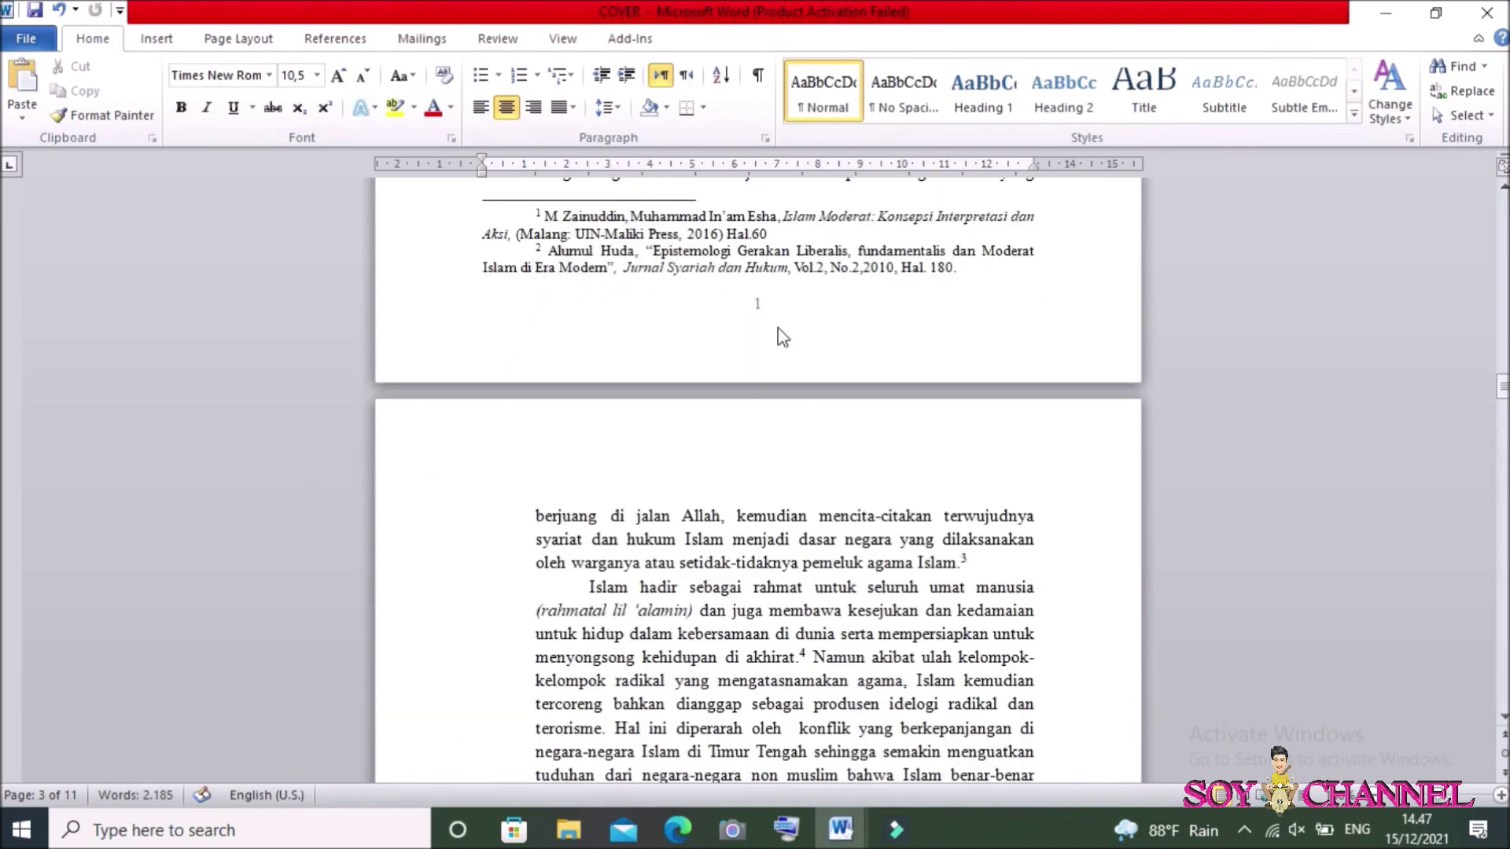
{"action": "scroll", "coordinate": [802, 318], "scroll_direction": "down", "scroll_amount": 2}
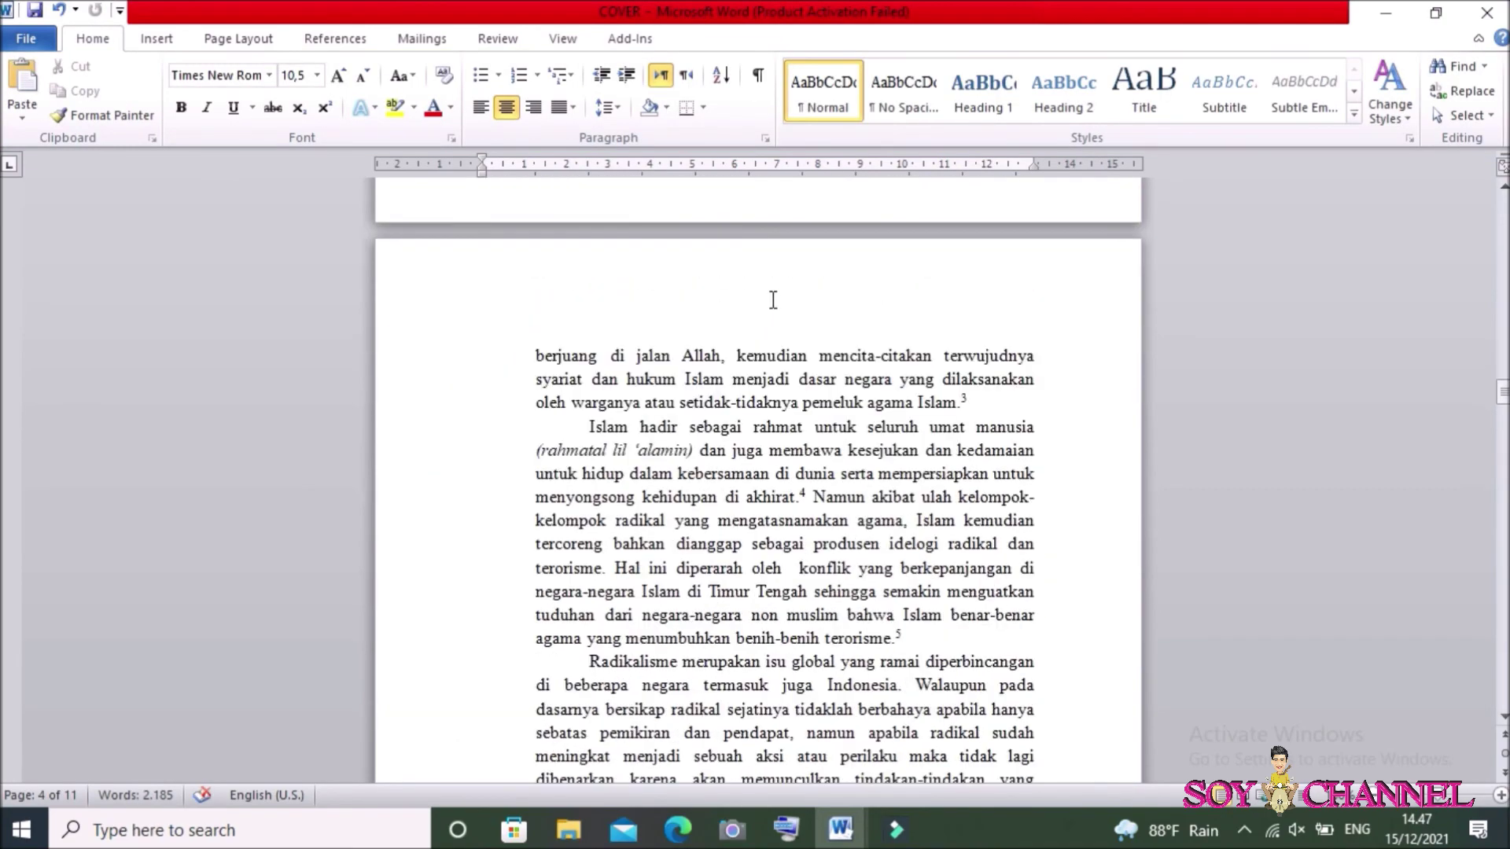
{"action": "scroll", "coordinate": [773, 307], "scroll_direction": "up", "scroll_amount": 1}
{"action": "scroll", "coordinate": [767, 291], "scroll_direction": "down", "scroll_amount": 1}
{"action": "scroll", "coordinate": [767, 283], "scroll_direction": "down", "scroll_amount": 8}
{"action": "scroll", "coordinate": [771, 284], "scroll_direction": "down", "scroll_amount": 4}
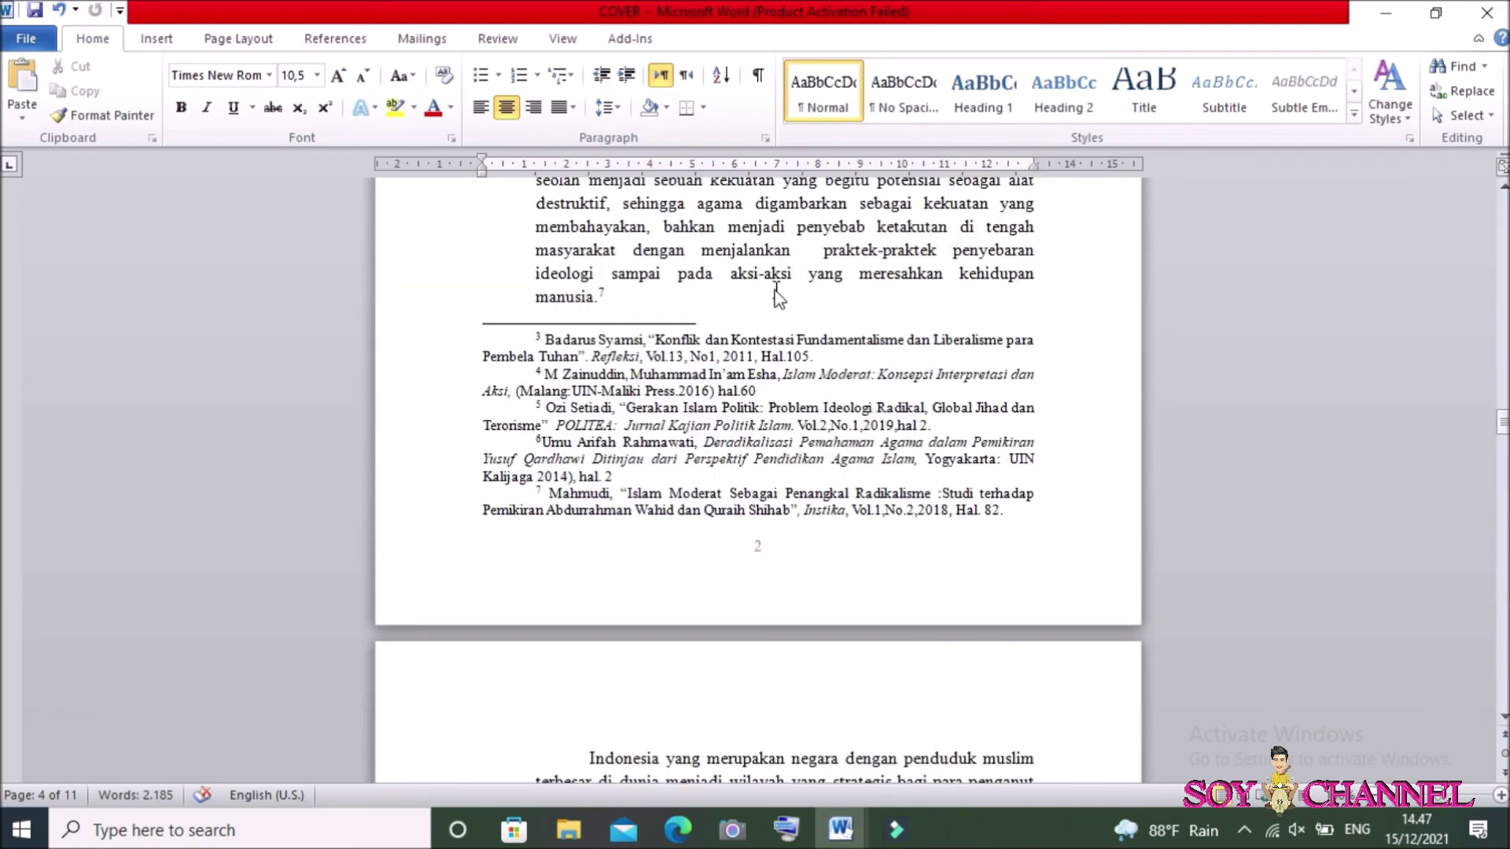
{"action": "scroll", "coordinate": [775, 286], "scroll_direction": "down", "scroll_amount": 5}
{"action": "scroll", "coordinate": [794, 330], "scroll_direction": "up", "scroll_amount": 1}
{"action": "scroll", "coordinate": [809, 368], "scroll_direction": "up", "scroll_amount": 15}
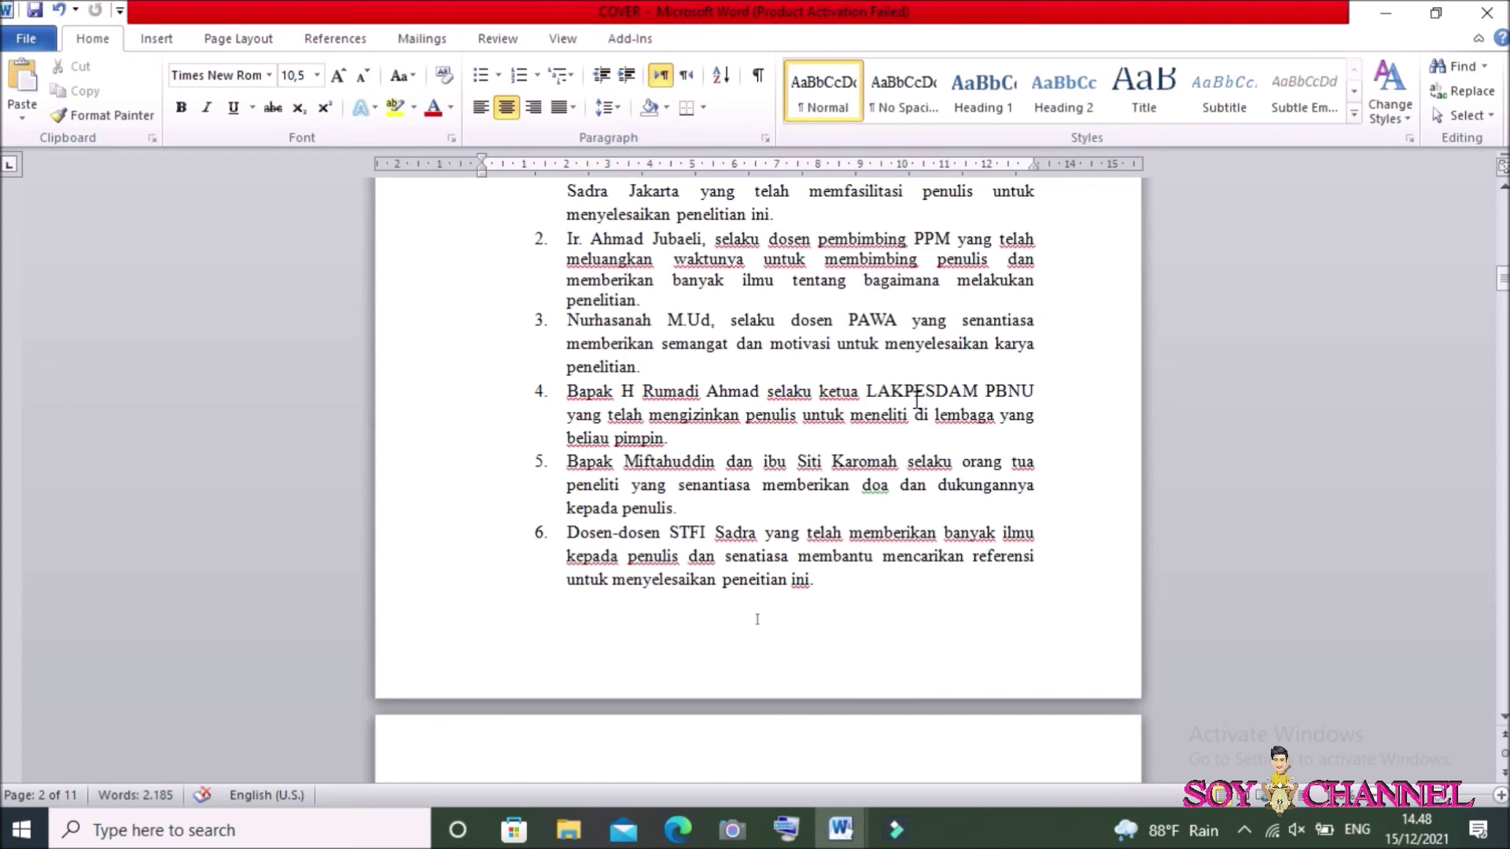
{"action": "scroll", "coordinate": [917, 400], "scroll_direction": "up", "scroll_amount": 5}
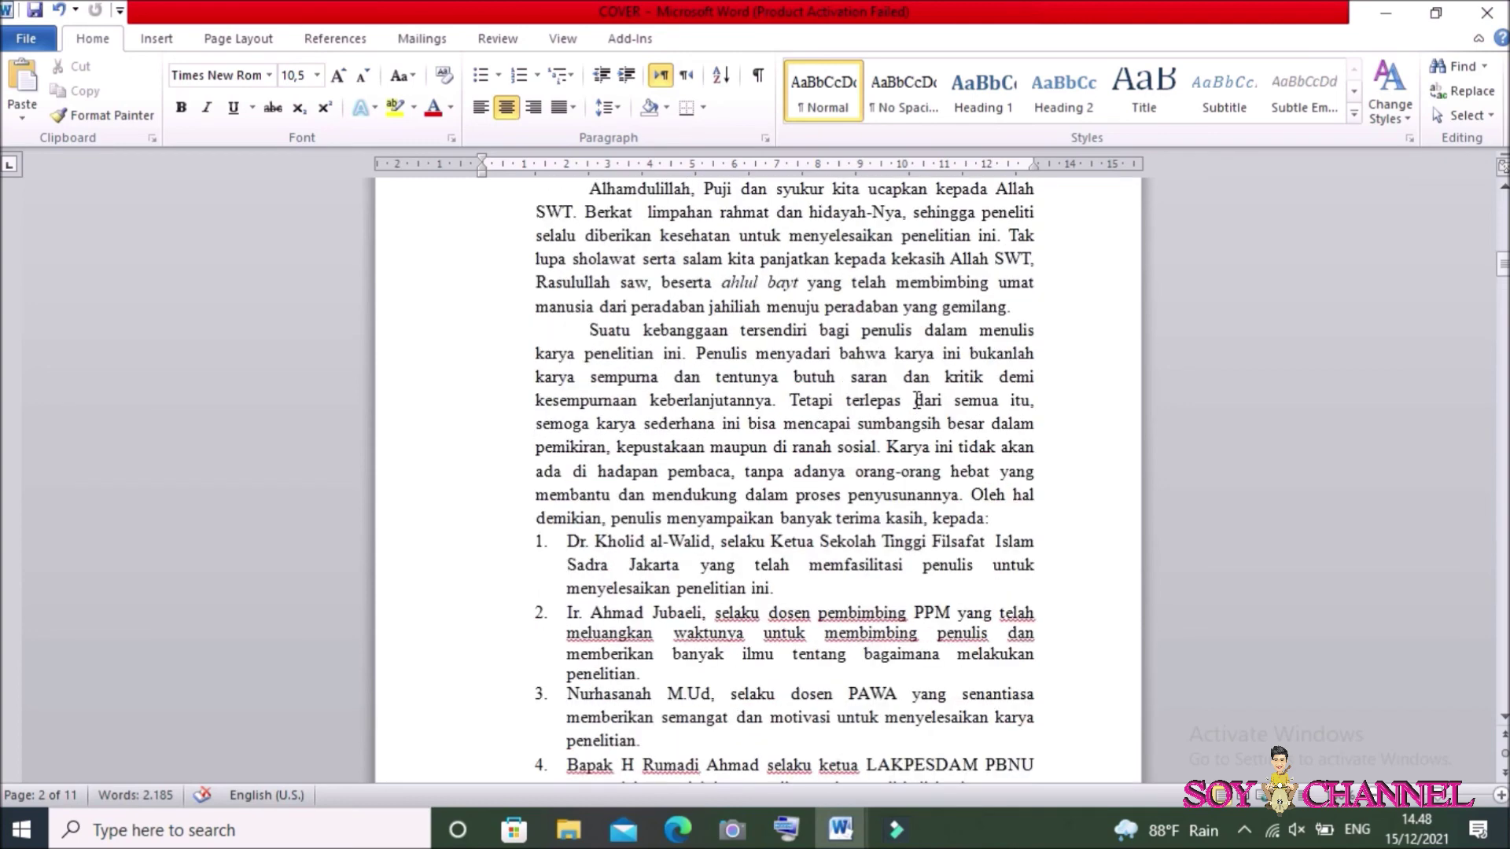
{"action": "scroll", "coordinate": [917, 399], "scroll_direction": "up", "scroll_amount": 4}
{"action": "scroll", "coordinate": [917, 400], "scroll_direction": "up", "scroll_amount": 4}
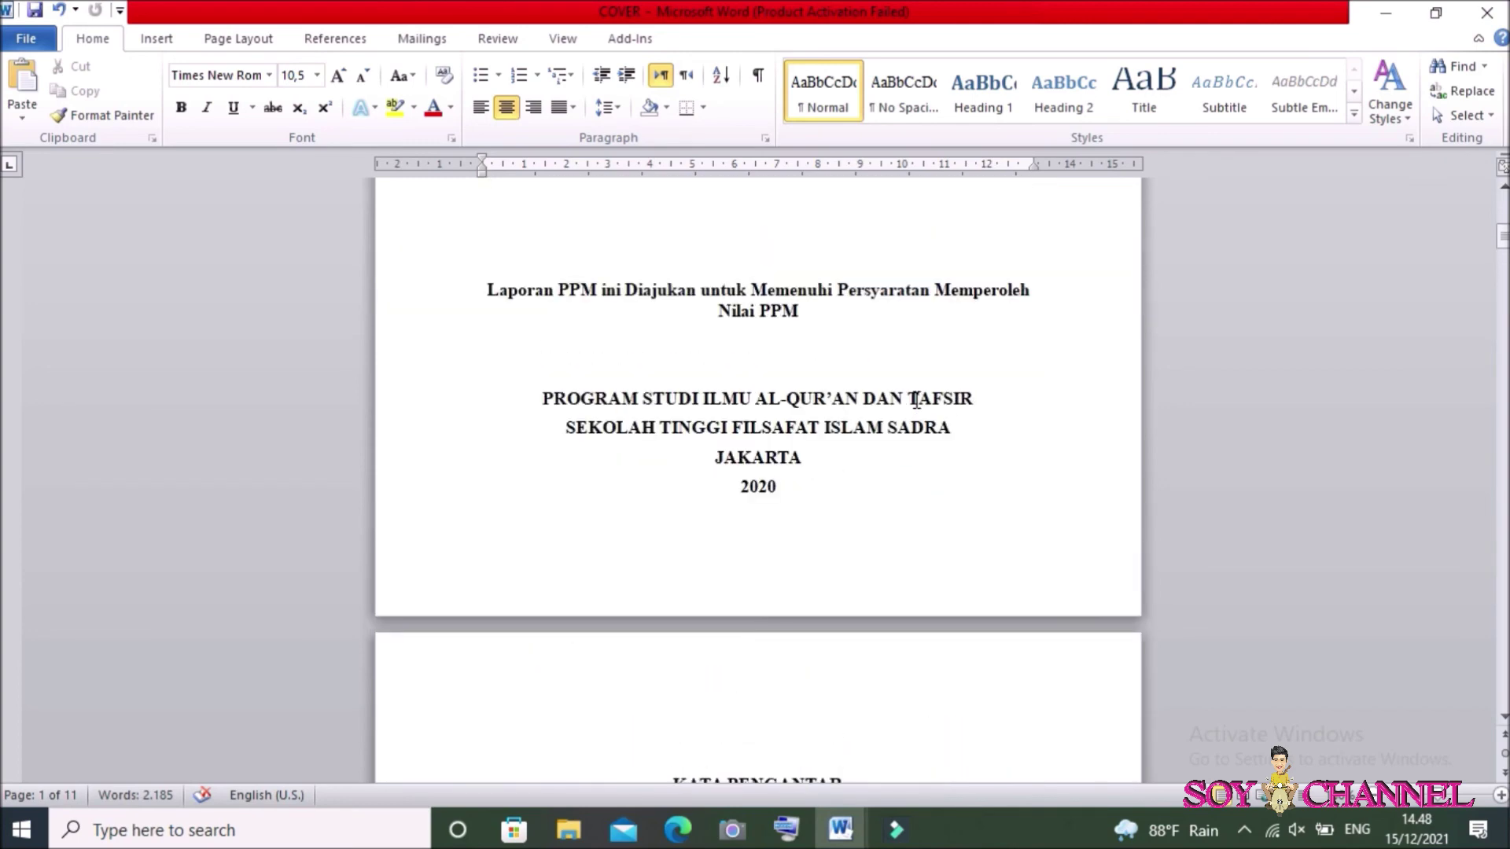
{"action": "scroll", "coordinate": [917, 400], "scroll_direction": "down", "scroll_amount": 3}
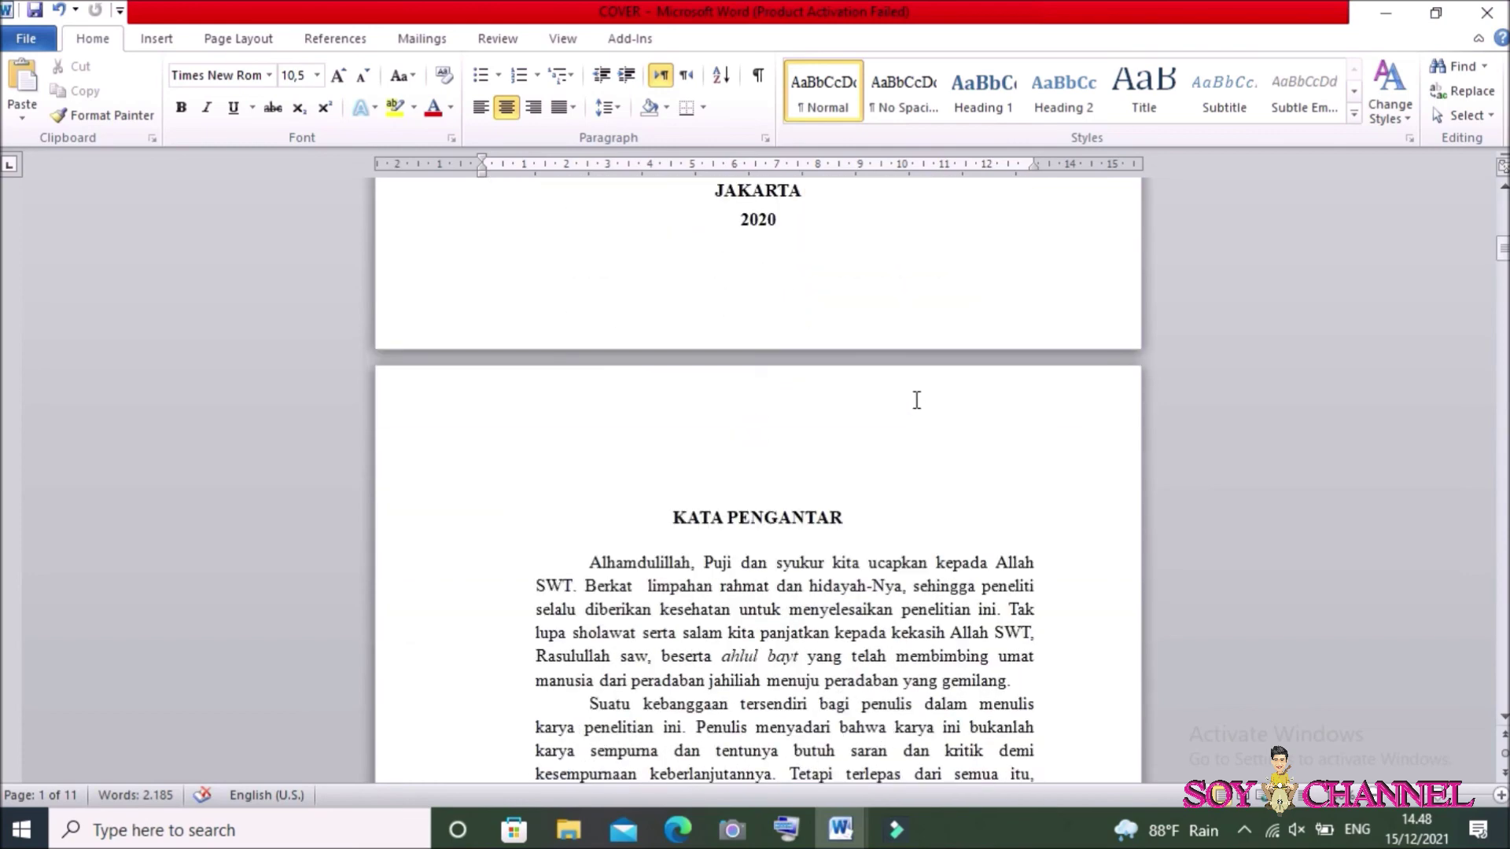